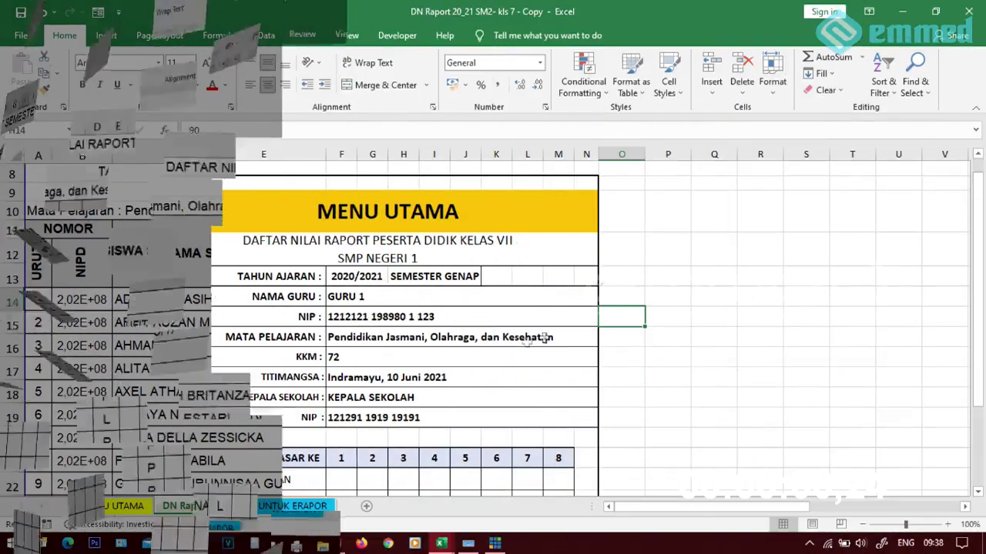
# Step: Look over the school data and competency table on the MENU UTAMA sheet and the student grade list on DN Raport Kls VII
pyautogui.moveTo(981, 245); pyautogui.dragTo(980, 266)
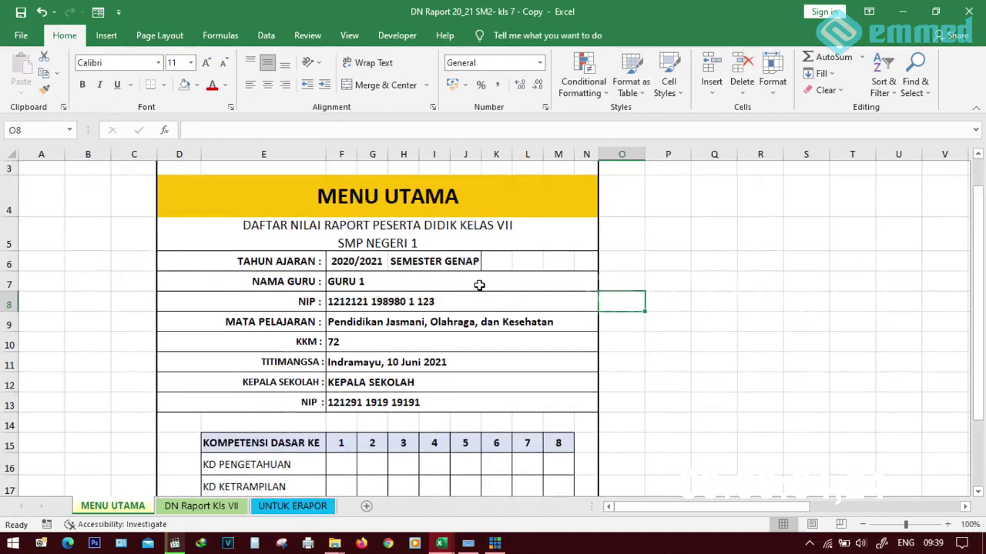
pyautogui.scroll(-1, 485, 278)
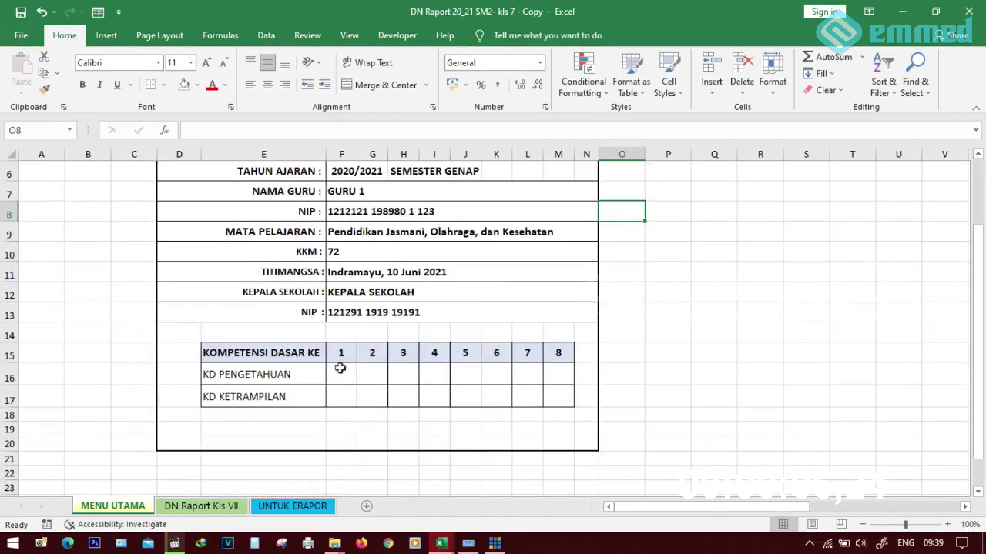
pyautogui.moveTo(981, 302); pyautogui.dragTo(981, 277)
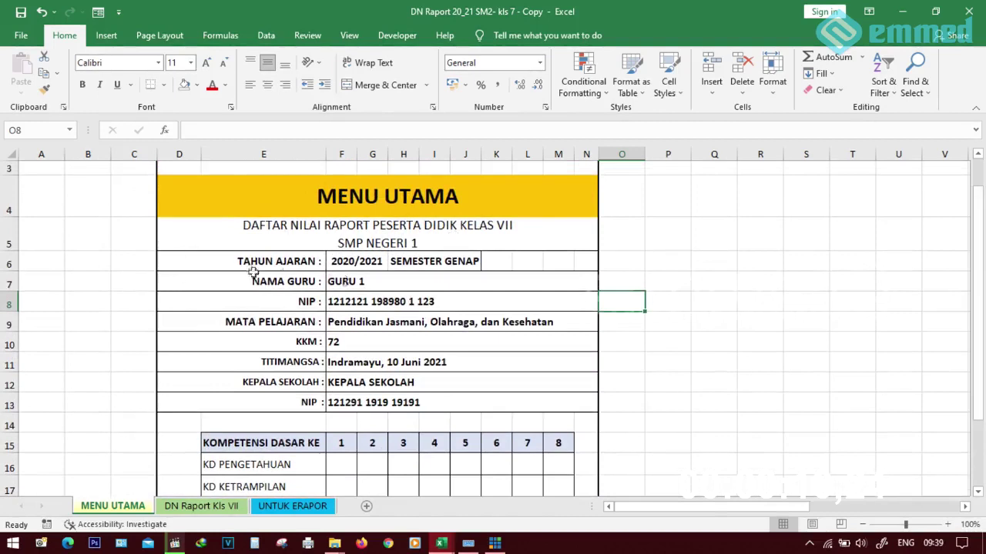
pyautogui.click(200, 505)
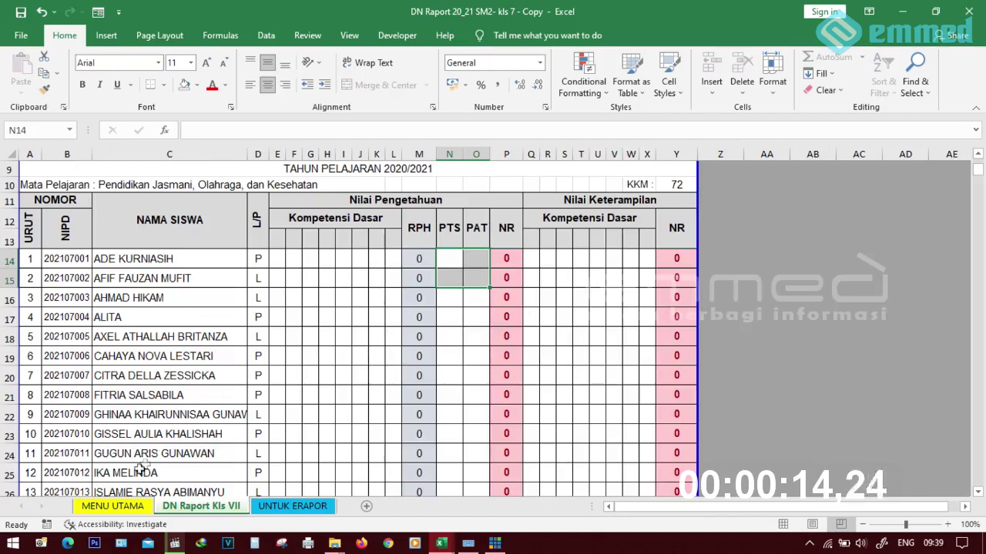
pyautogui.click(360, 317)
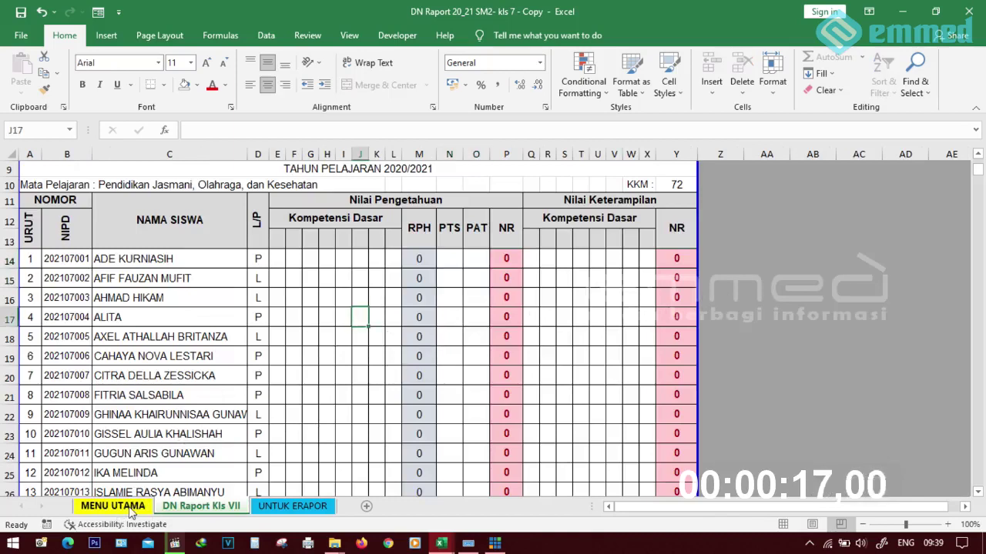
pyautogui.click(129, 508)
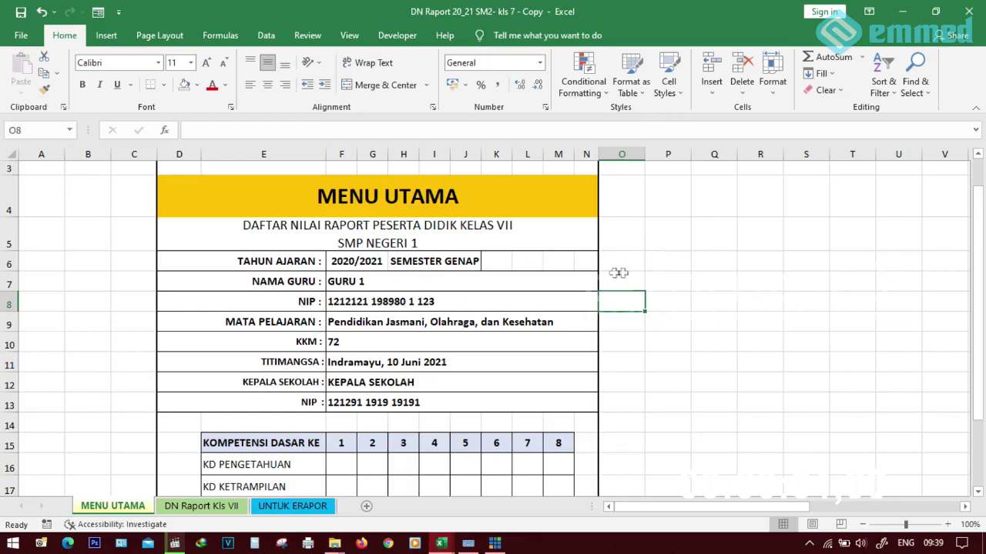
# Step: Examine the RPH, PTS, PAT and Nilai Keterampilan headings and the first student's NR formulas on the DN Raport Kls VII sheet
pyautogui.click(202, 506)
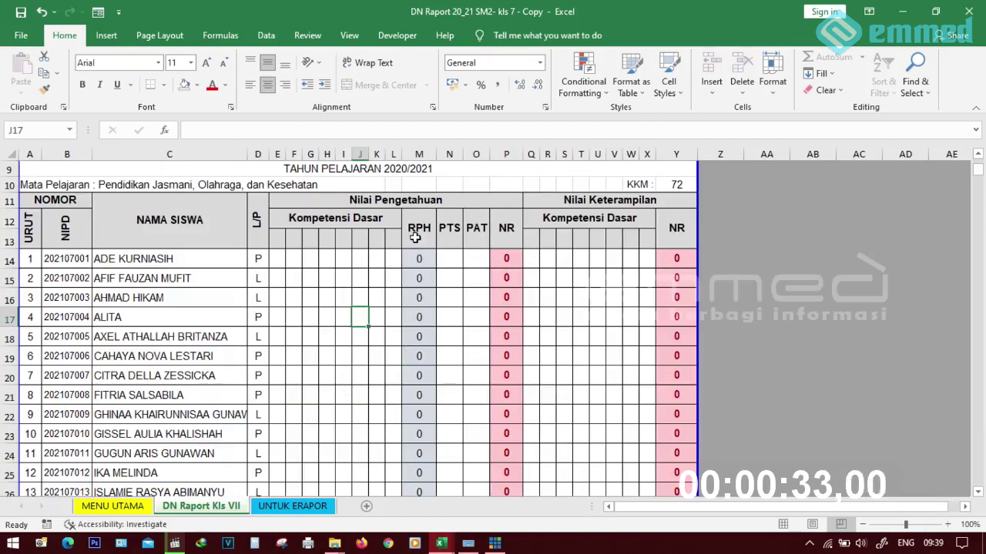
pyautogui.click(419, 231)
pyautogui.click(450, 231)
pyautogui.click(476, 231)
pyautogui.moveTo(583, 202); pyautogui.dragTo(591, 222)
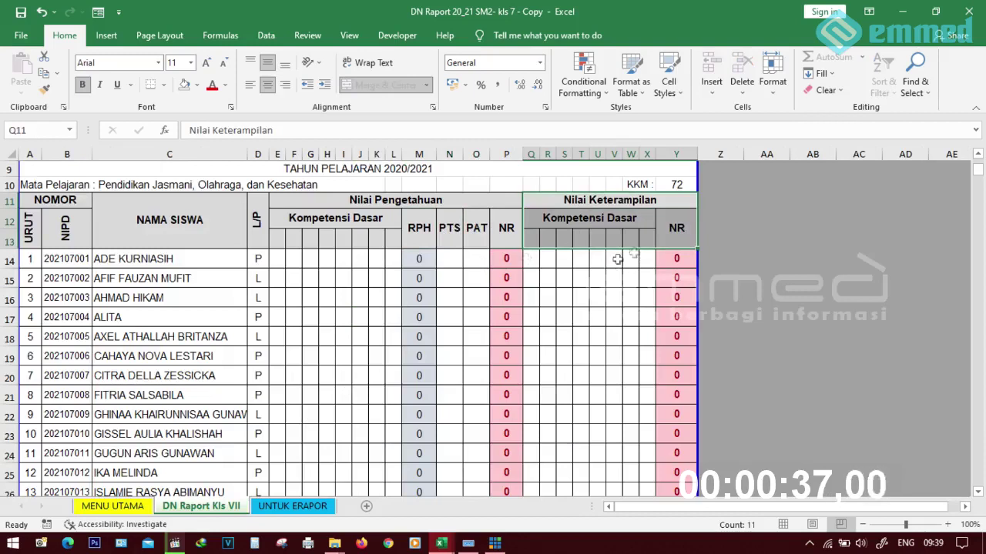
pyautogui.click(682, 258)
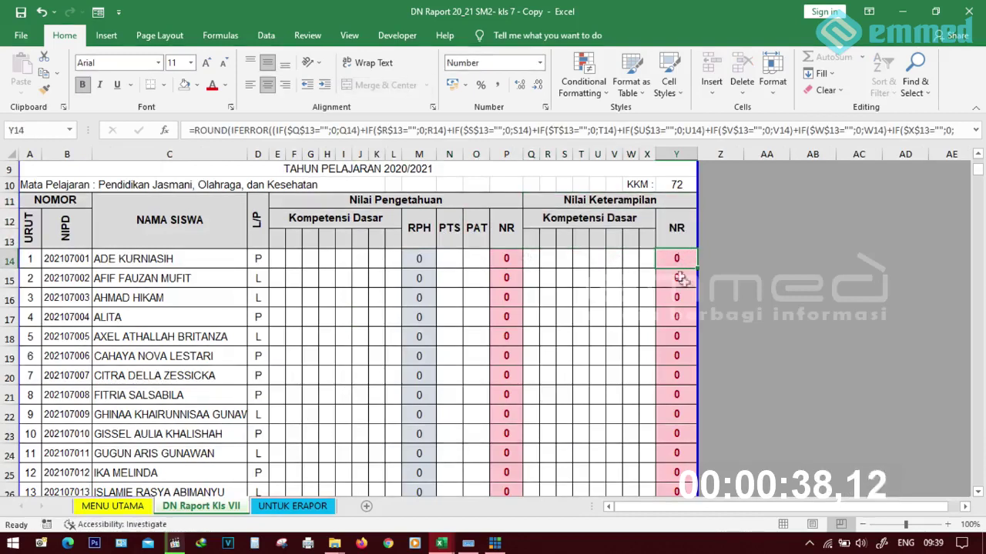
pyautogui.click(515, 262)
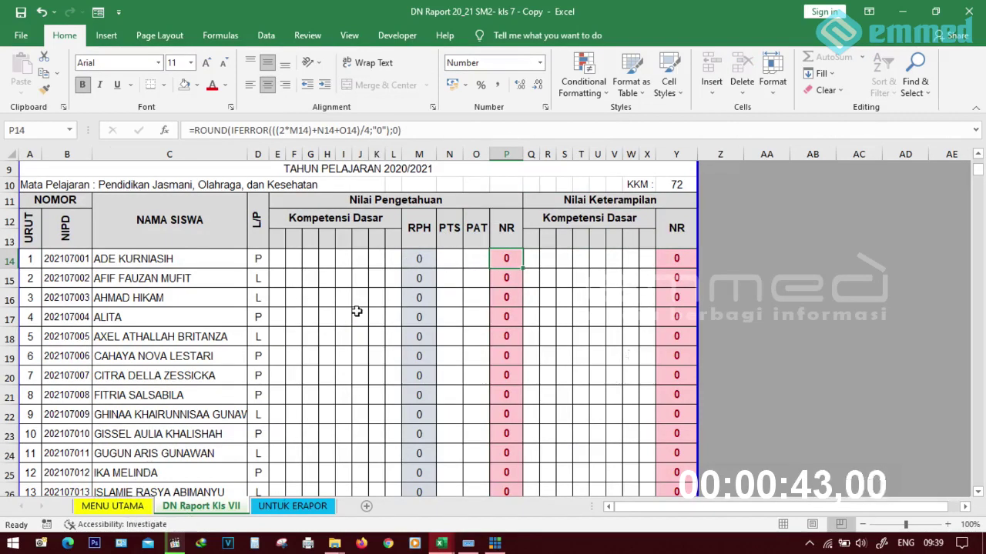
# Step: Review the title, the school year and the available semester options on the MENU UTAMA sheet
pyautogui.click(112, 507)
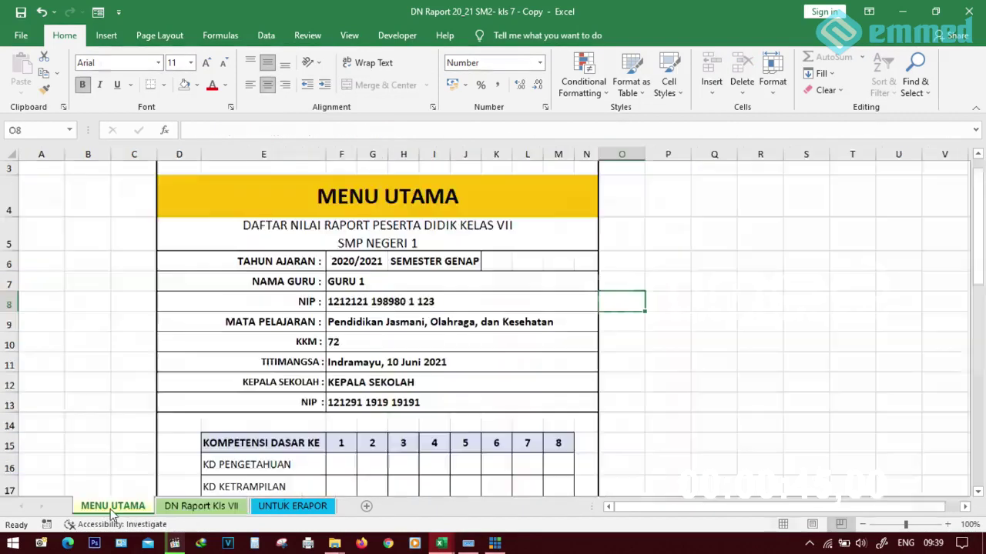
pyautogui.click(623, 235)
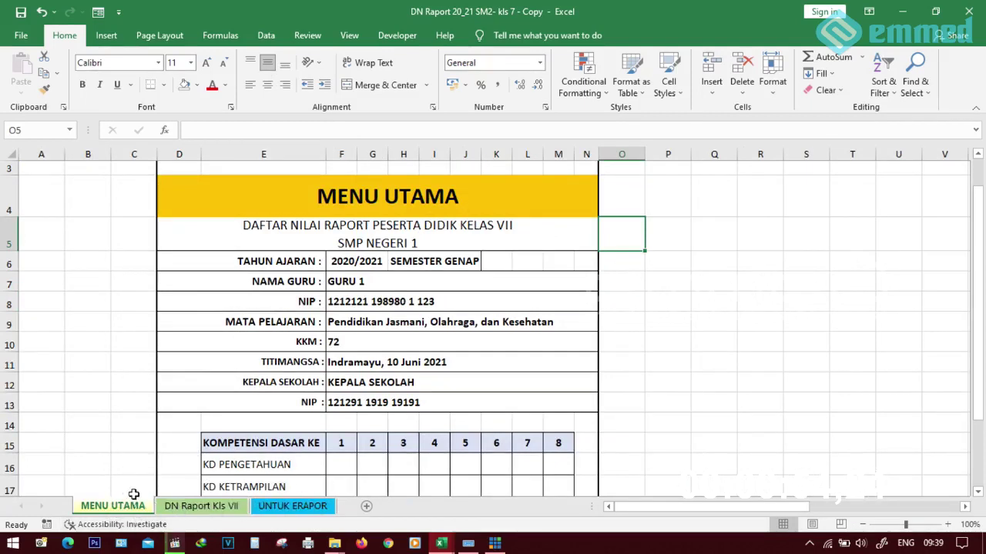
pyautogui.click(336, 244)
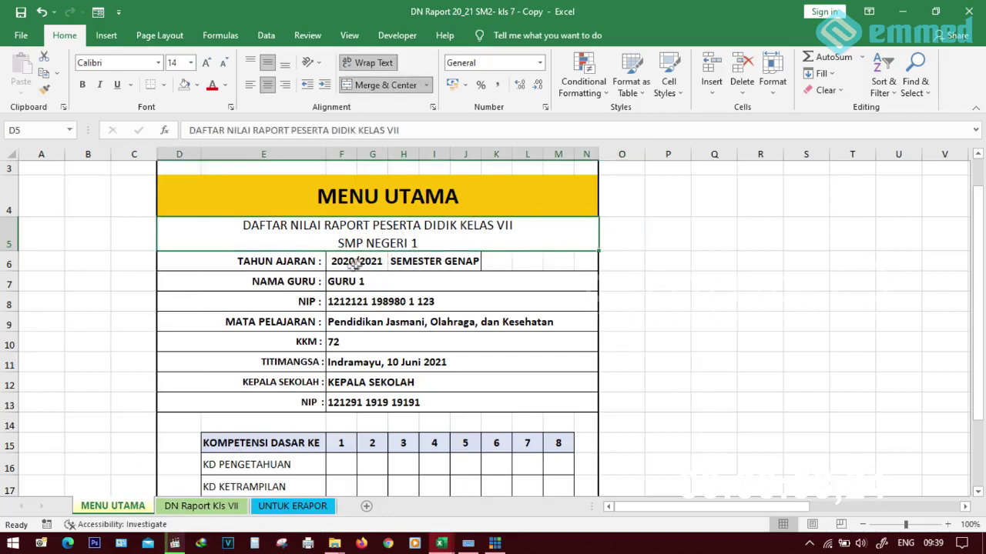
pyautogui.click(342, 264)
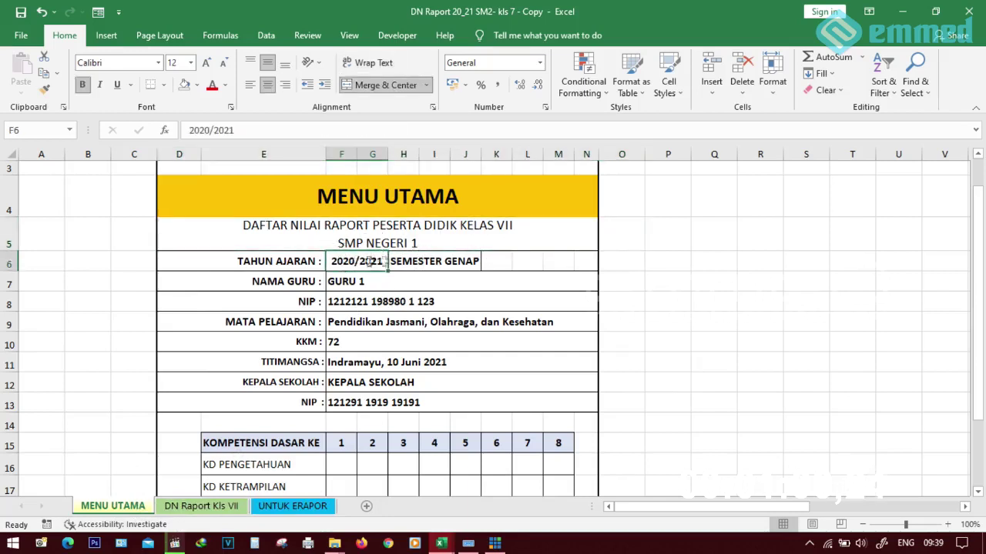
pyautogui.click(422, 264)
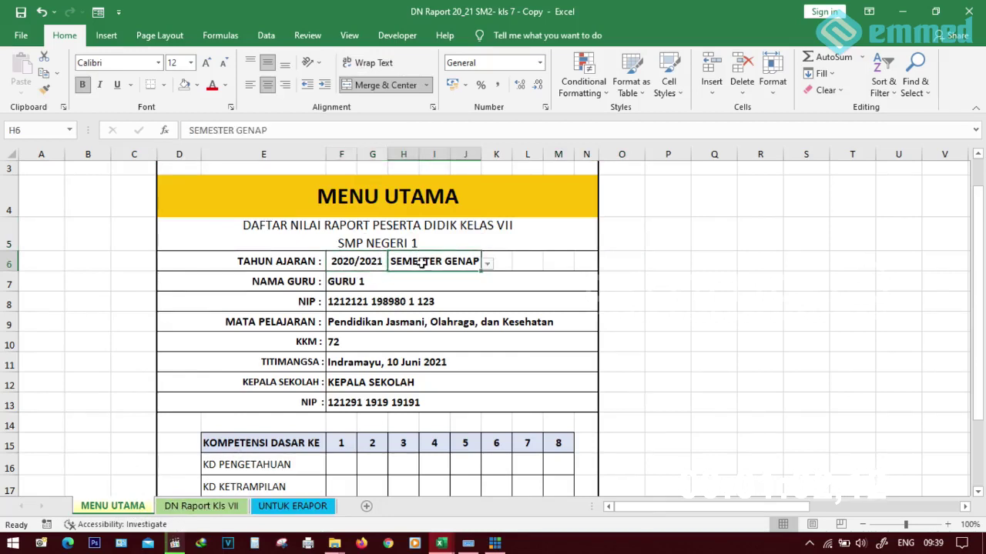
pyautogui.click(487, 264)
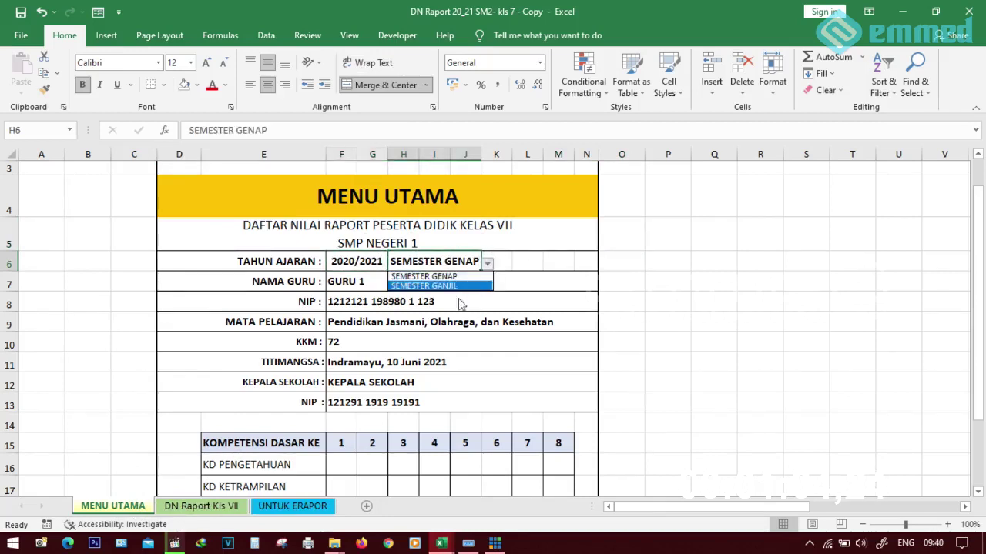
pyautogui.press('Escape')
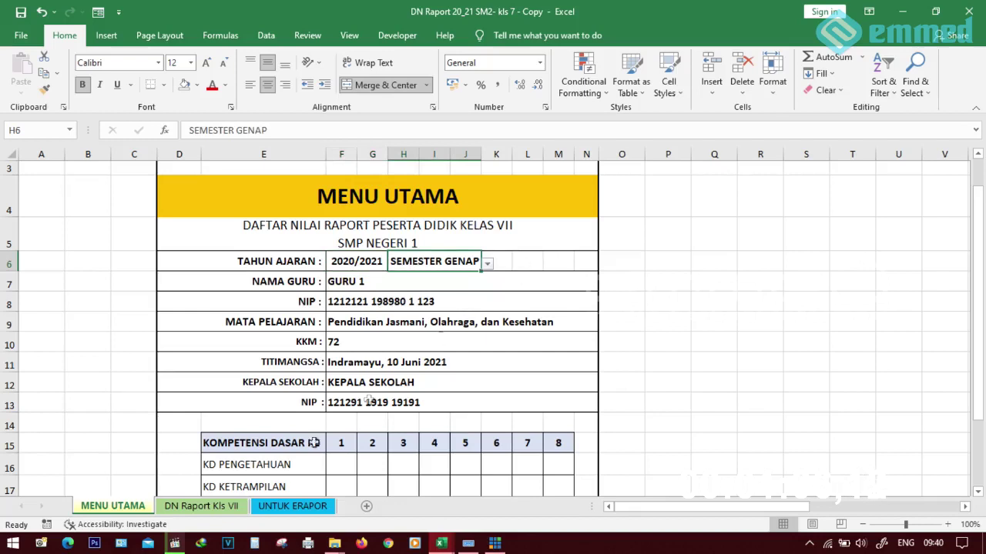
# Step: Compare the report heading on the DN Raport Kls VII sheet with the semester entry on MENU UTAMA
pyautogui.click(217, 511)
pyautogui.scroll(1, 424, 218)
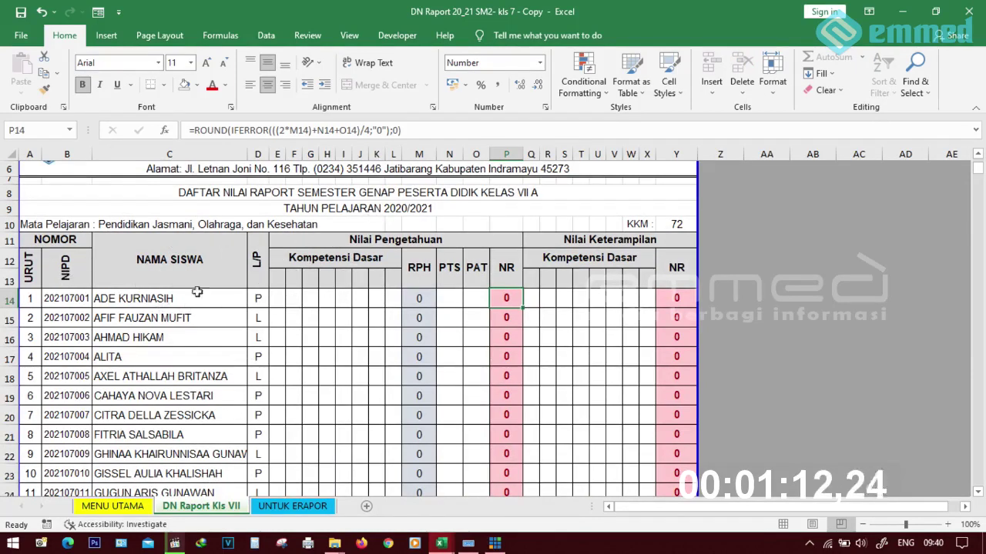
pyautogui.click(113, 505)
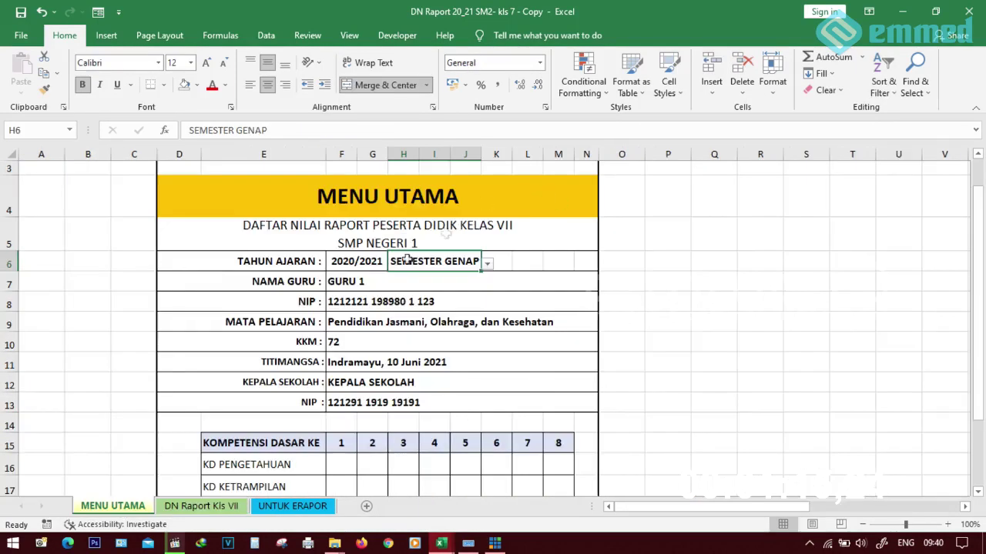
pyautogui.click(733, 268)
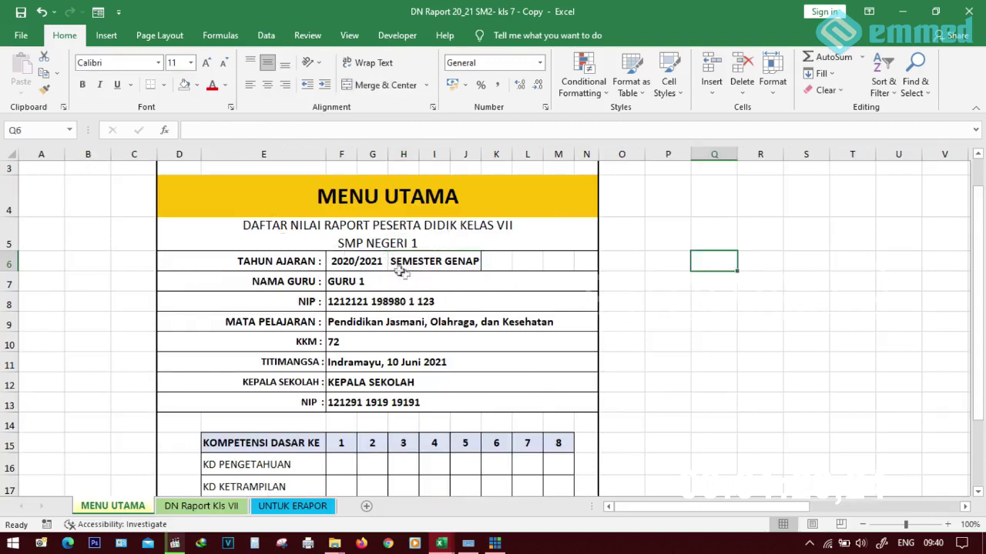
# Step: Review the teacher's name and NIP fields and the list of available Mata Pelajaran options without changing the subject
pyautogui.click(351, 280)
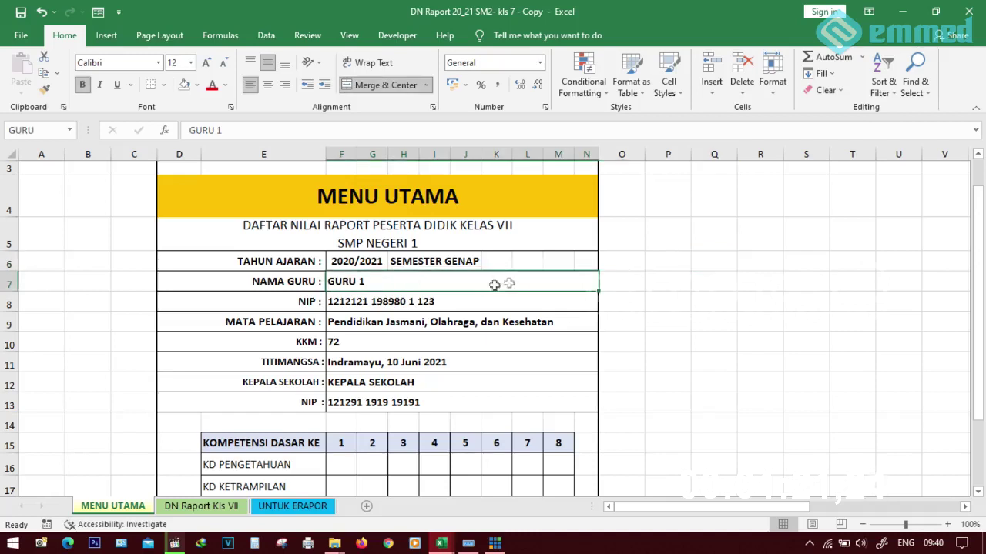
pyautogui.click(380, 302)
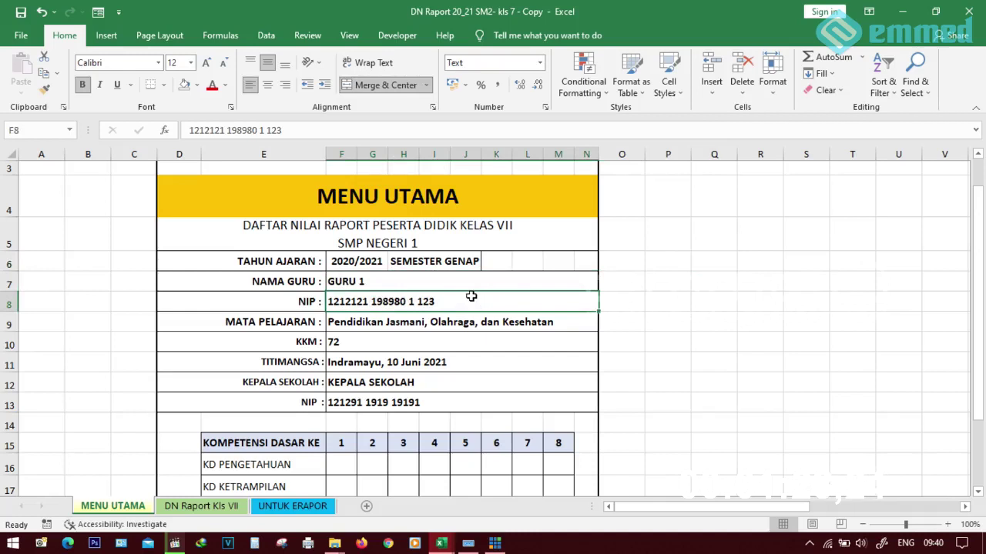
pyautogui.click(410, 325)
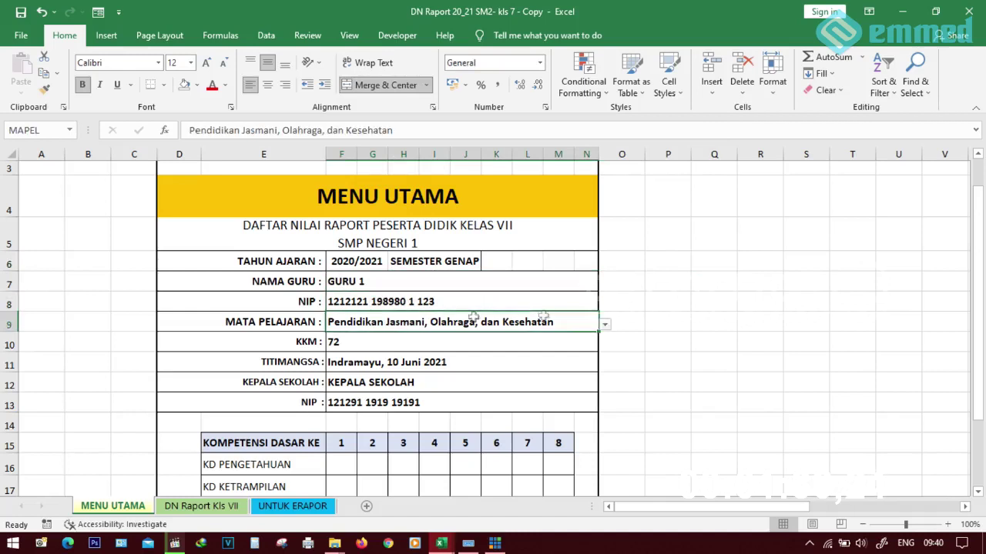
pyautogui.click(605, 324)
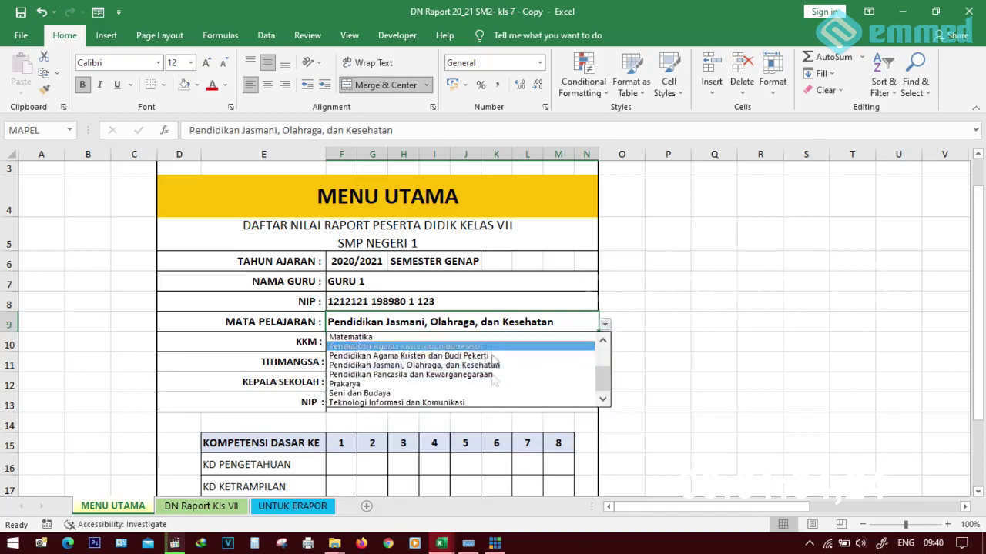
pyautogui.moveTo(605, 377)
pyautogui.mouseDown()
pyautogui.moveTo(604, 356)
pyautogui.moveTo(605, 385)
pyautogui.mouseUp()
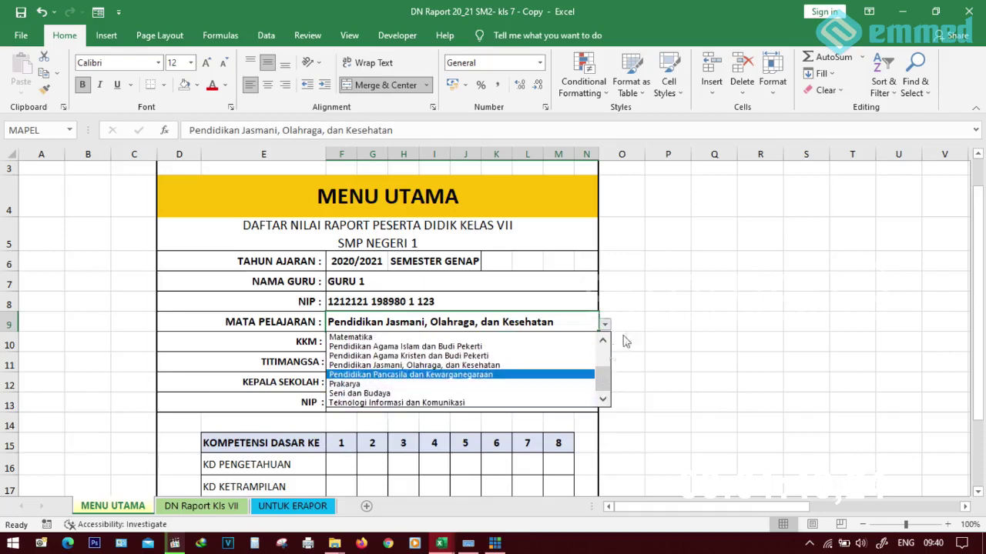
pyautogui.press('Escape')
# Step: View the selectable KKM values on the MENU UTAMA sheet without changing the current choice
pyautogui.click(397, 337)
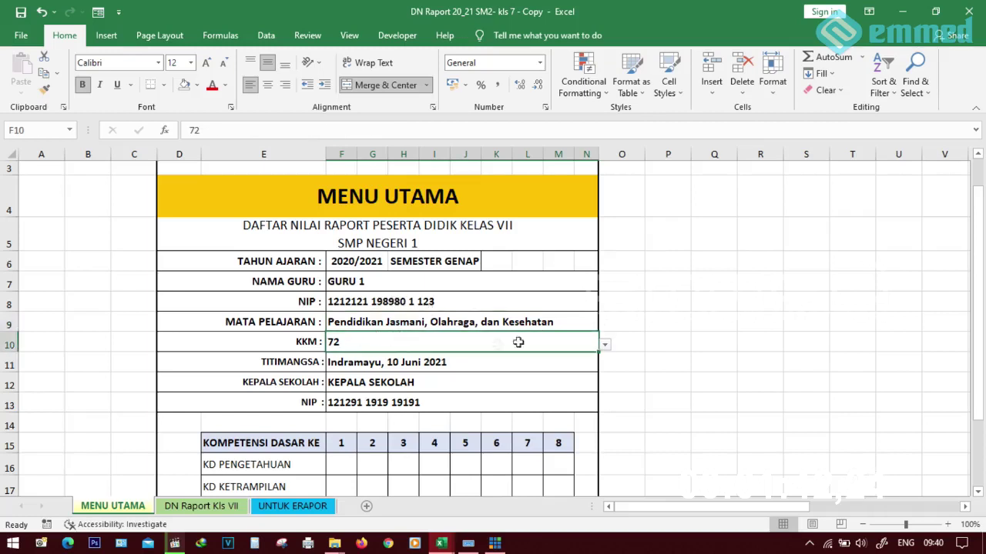
pyautogui.click(605, 346)
pyautogui.moveTo(605, 393); pyautogui.dragTo(613, 374)
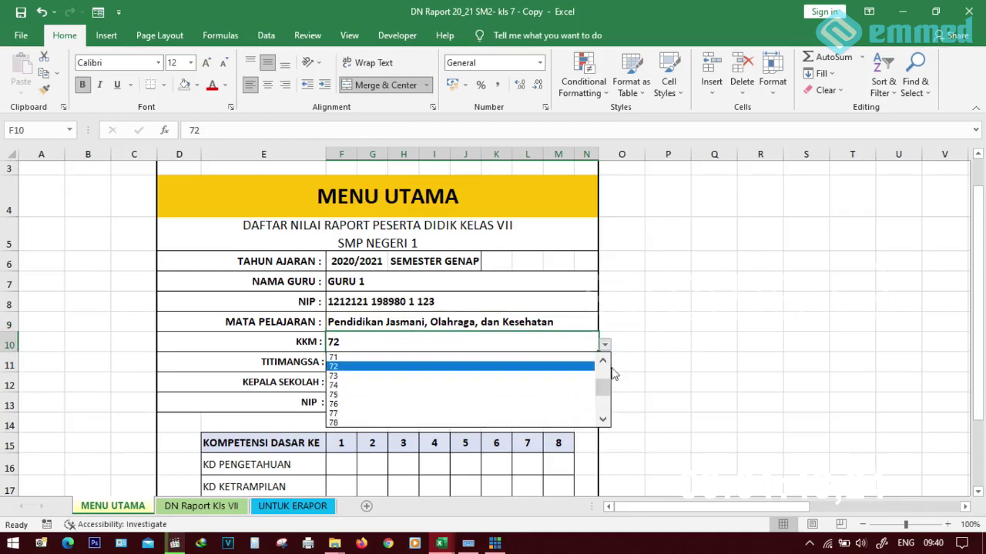
pyautogui.click(626, 344)
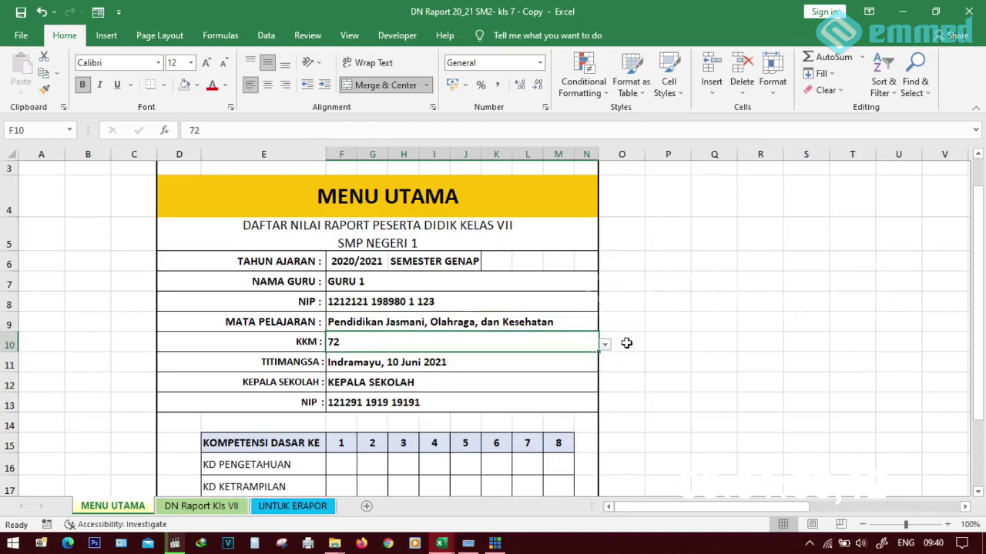
# Step: Review the Titimangsa, Kepala Sekolah and principal's NIP fields and the Kompetensi Dasar table below them
pyautogui.click(393, 362)
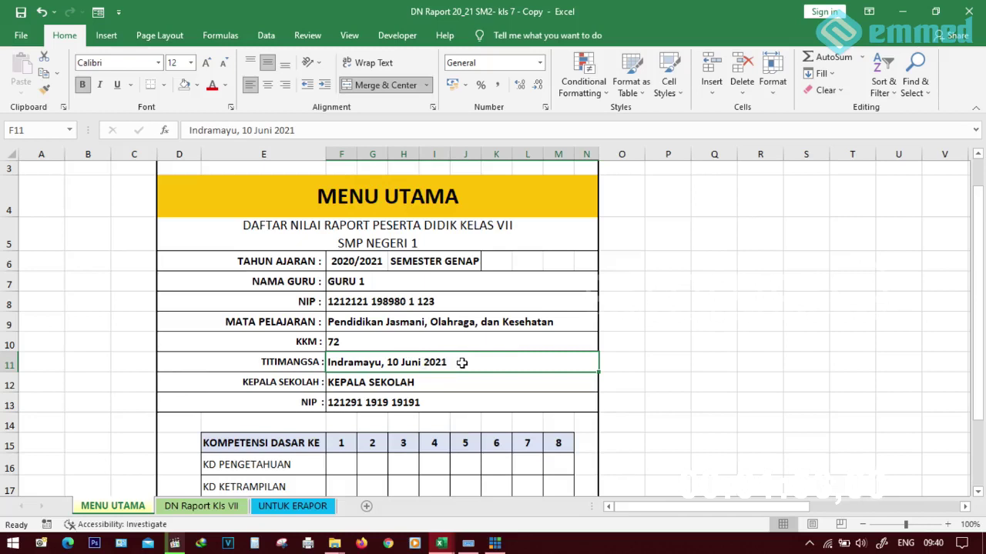
pyautogui.click(441, 379)
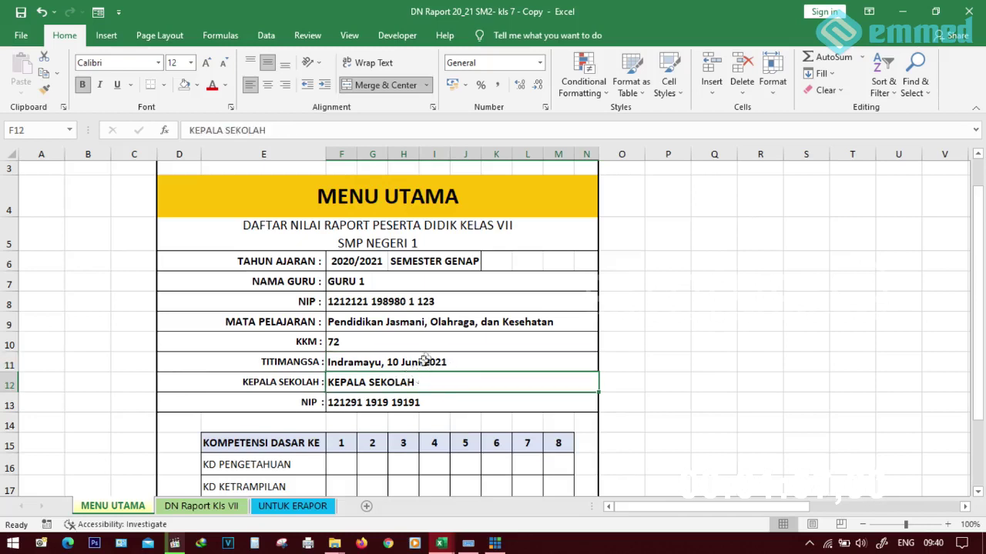
pyautogui.click(396, 399)
pyautogui.scroll(-1, 685, 378)
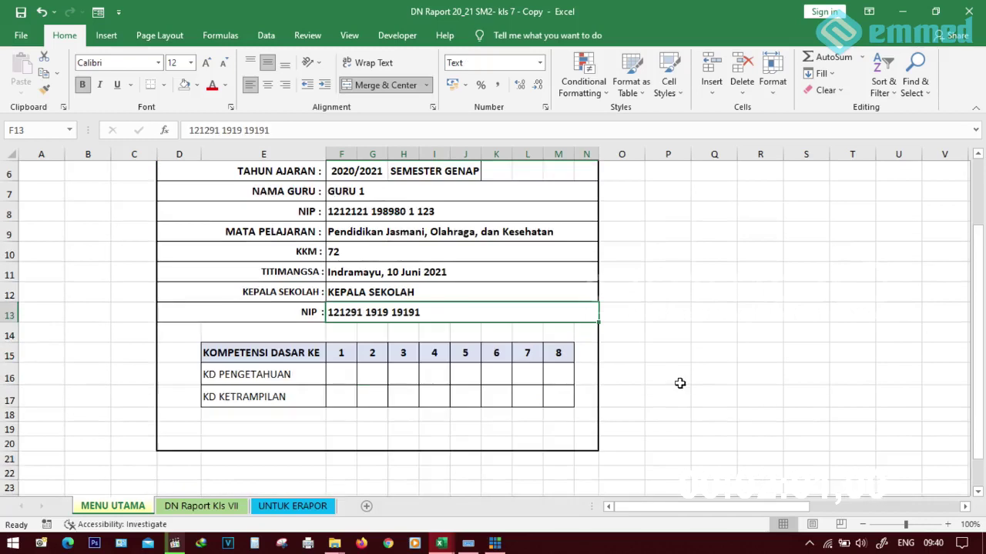
# Step: Check how the KKM and Mata Pelajaran cells on the DN Raport Kls VII sheet link to MENU UTAMA
pyautogui.click(201, 505)
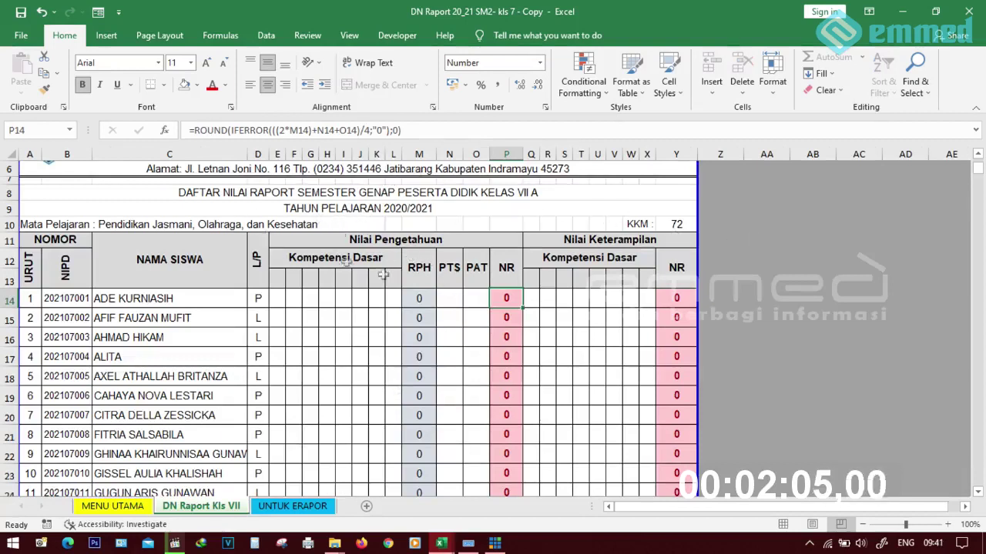
pyautogui.click(672, 226)
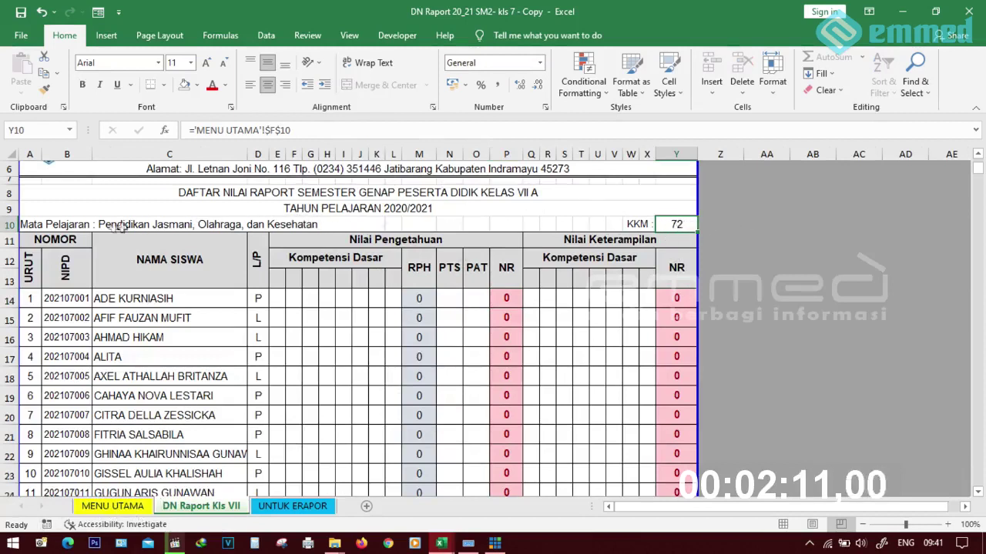
pyautogui.click(48, 223)
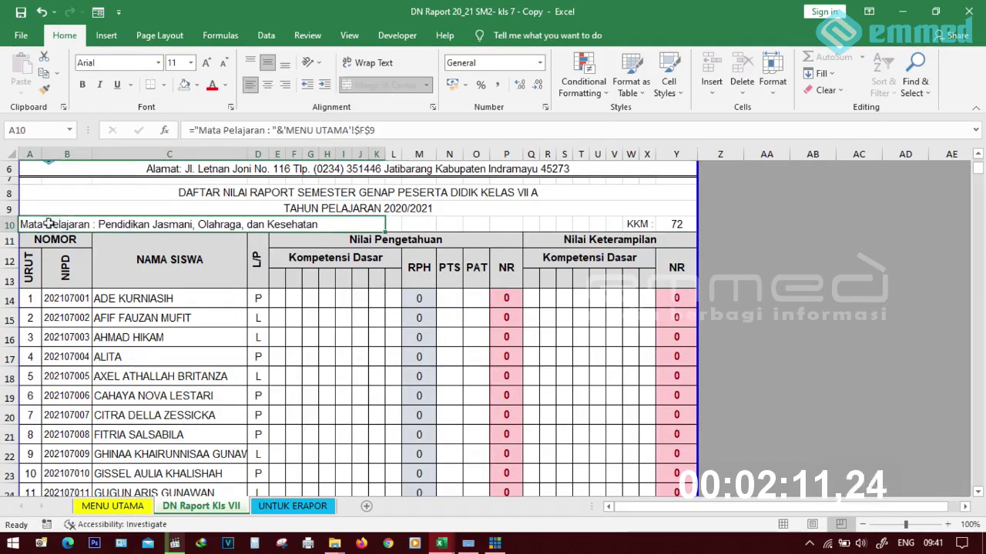
pyautogui.click(486, 223)
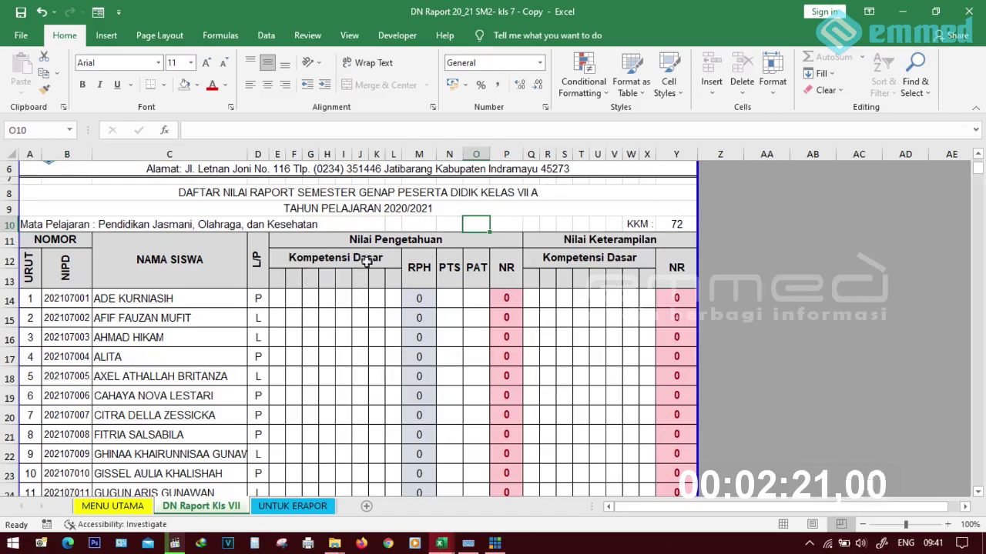
# Step: Review the Jumlah to Nilai Terendah summary rows and the signature block at the end of the DN Raport Kls VII sheet
pyautogui.scroll(-9, 682, 403)
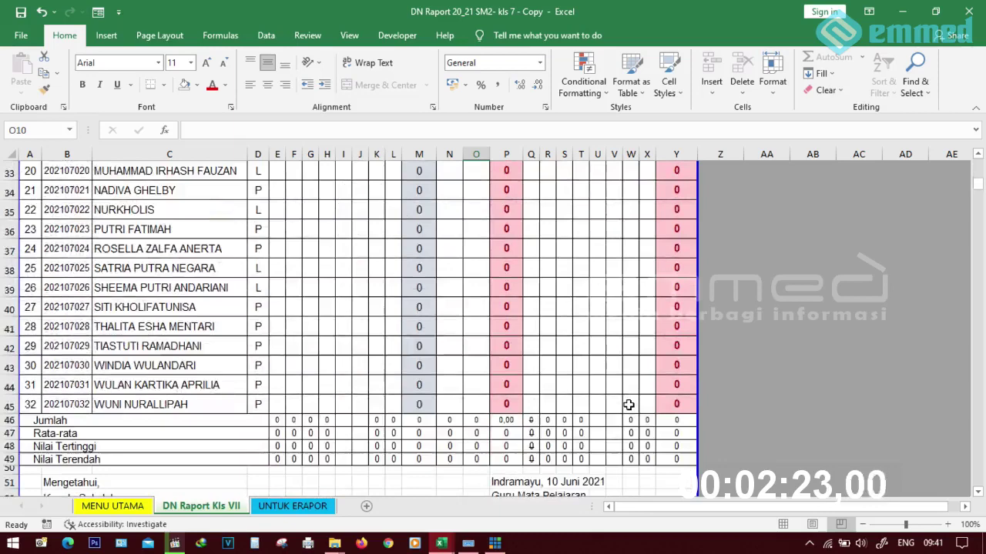
pyautogui.scroll(-2, 628, 404)
pyautogui.scroll(1, 596, 398)
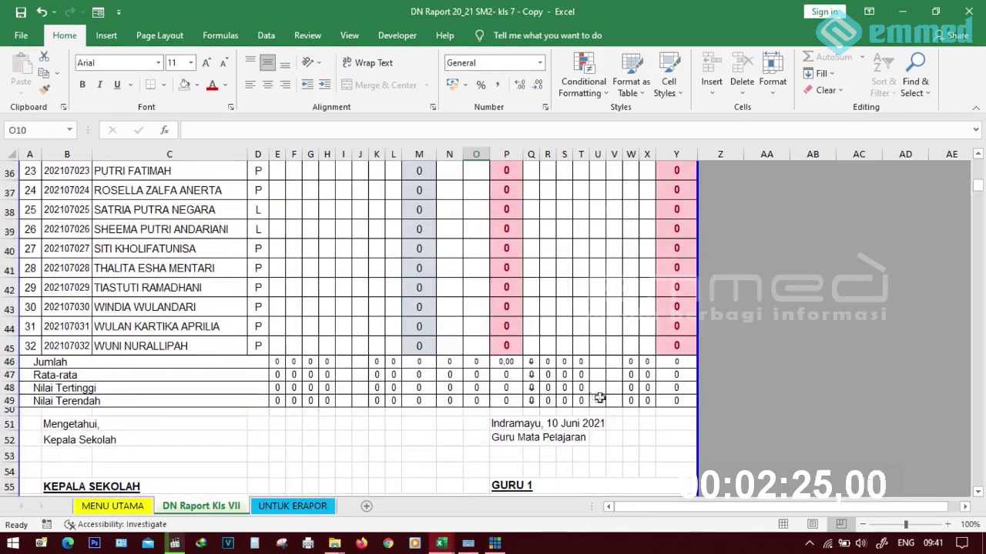
pyautogui.click(978, 492)
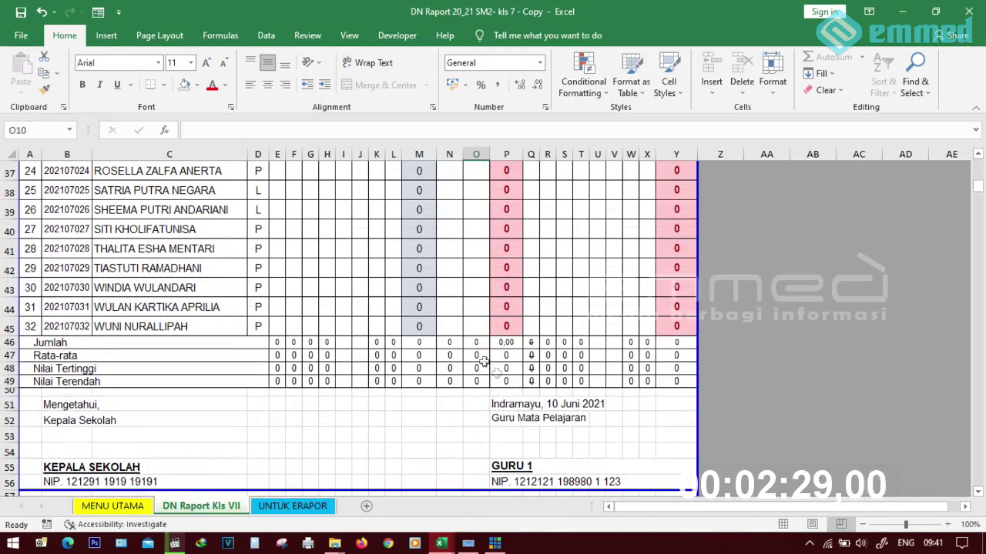
# Step: Examine the Kompetensi Dasar table on the MENU UTAMA sheet, going through its numbered columns 1 to 8
pyautogui.click(106, 506)
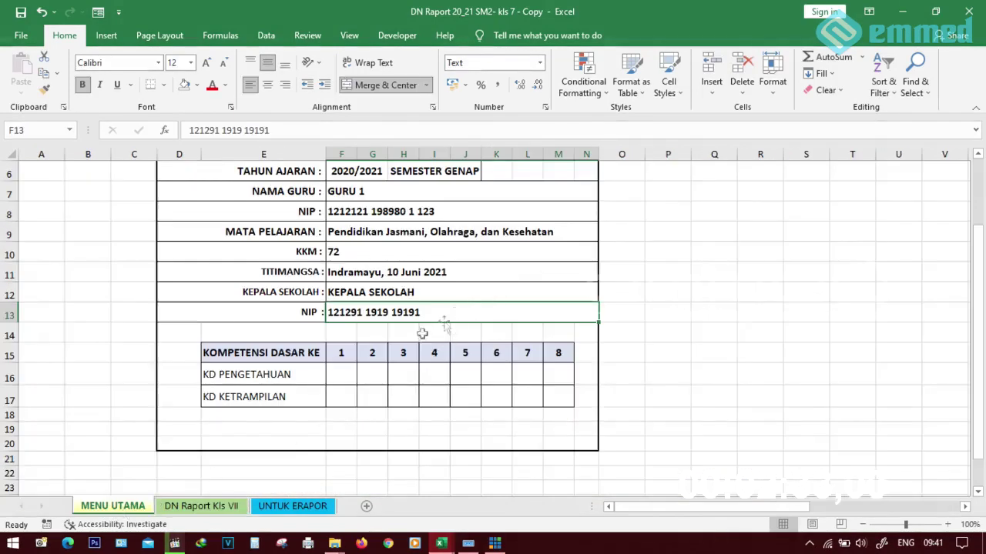
pyautogui.click(259, 351)
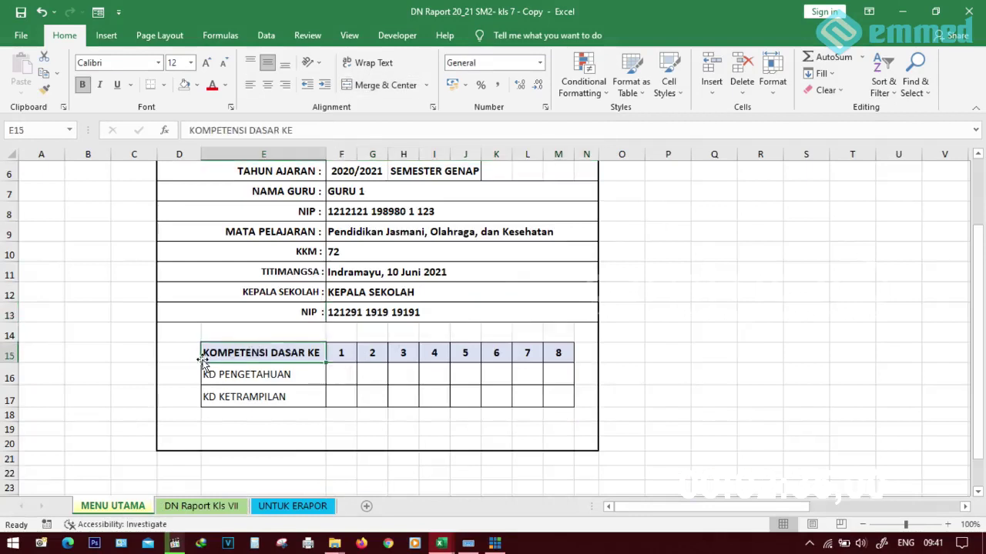
pyautogui.click(341, 352)
pyautogui.click(372, 353)
pyautogui.click(402, 353)
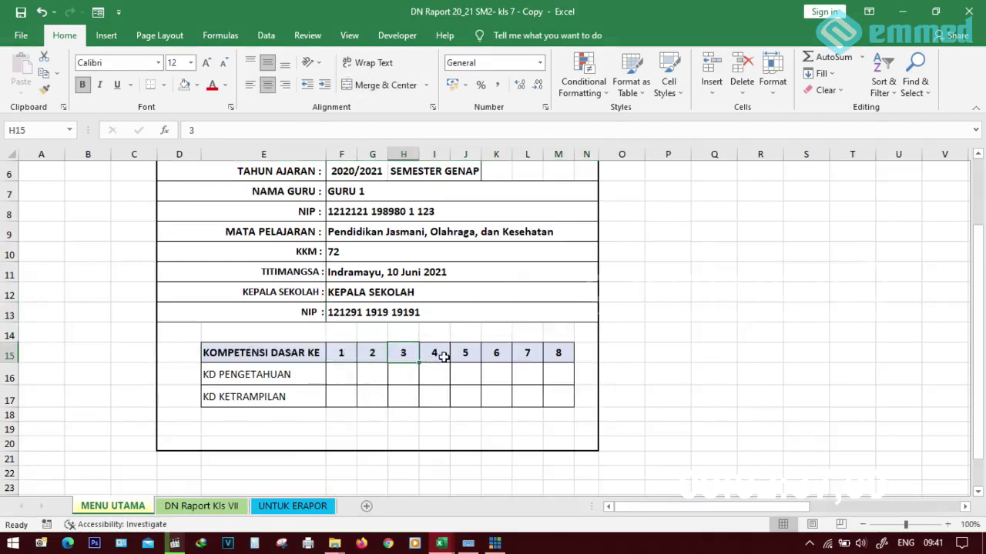
pyautogui.click(438, 354)
pyautogui.click(583, 351)
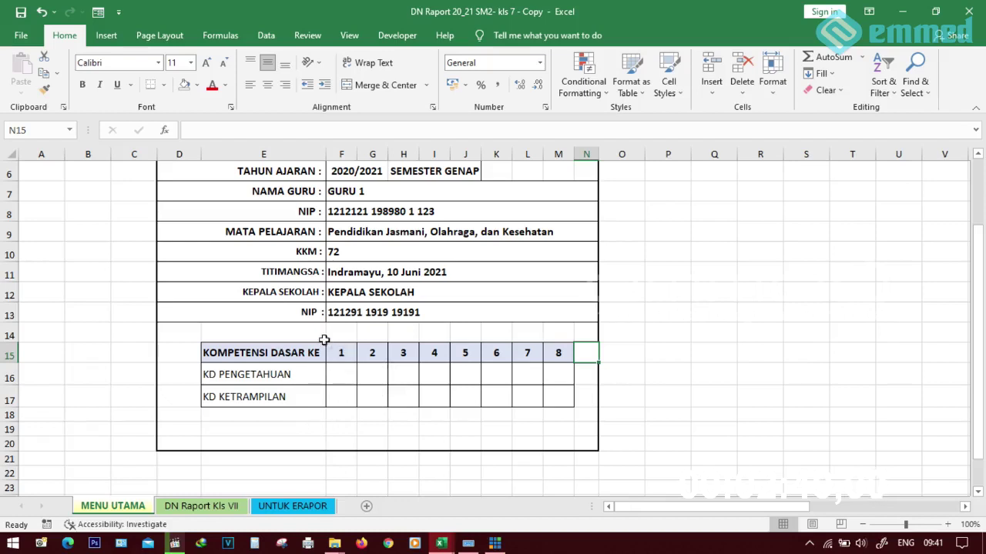
pyautogui.click(398, 330)
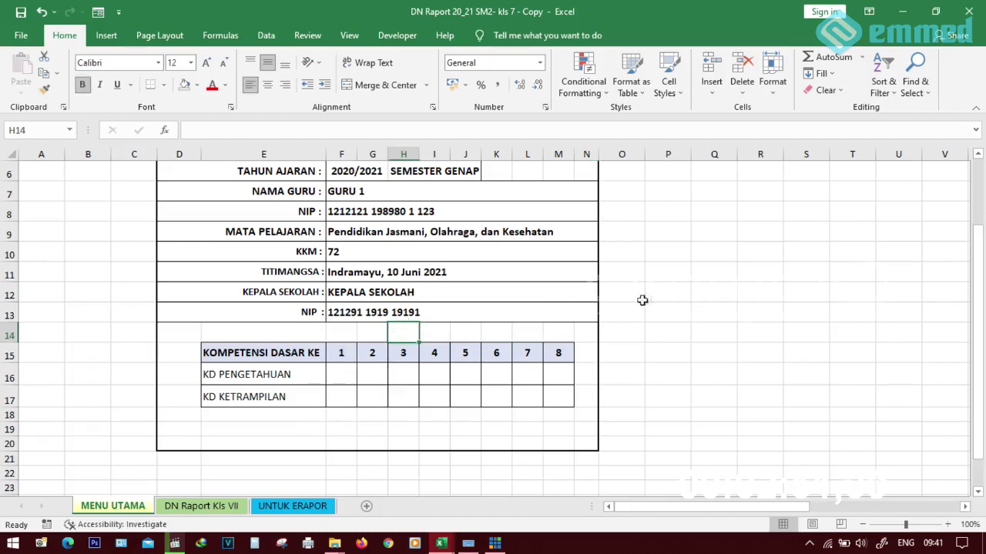
# Step: Inspect the first KD Pengetahuan and KD Ketrampilan cells and their input guidance without choosing a value
pyautogui.click(340, 369)
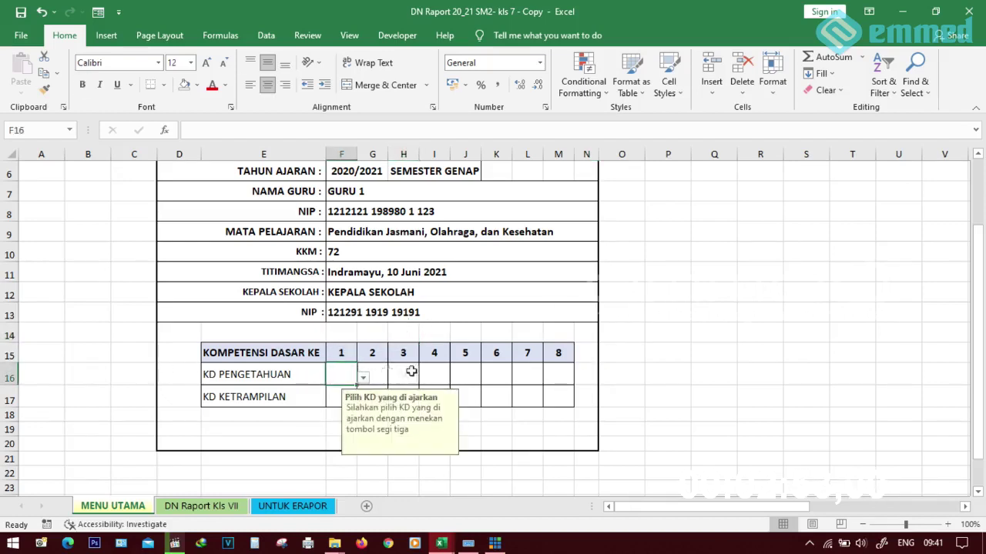
pyautogui.click(308, 373)
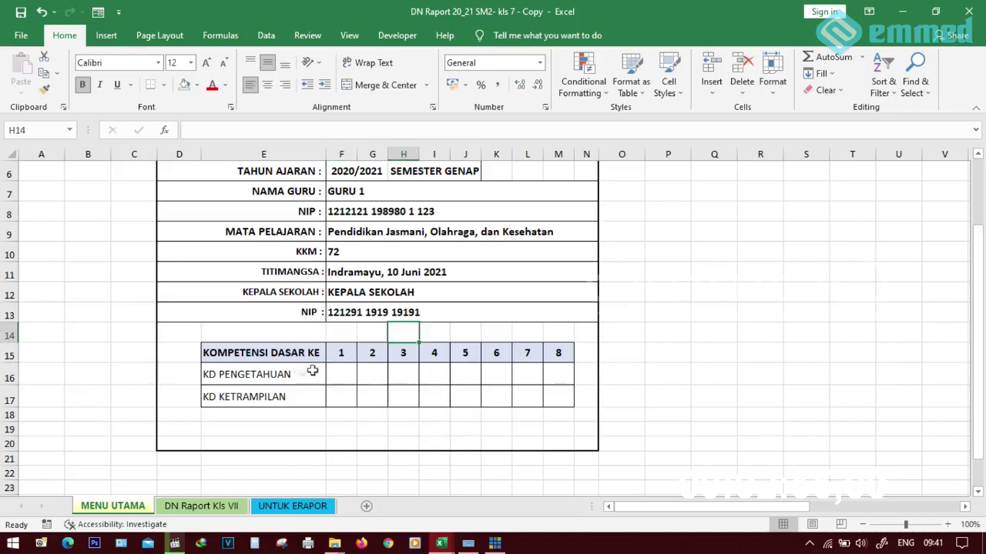
pyautogui.click(341, 370)
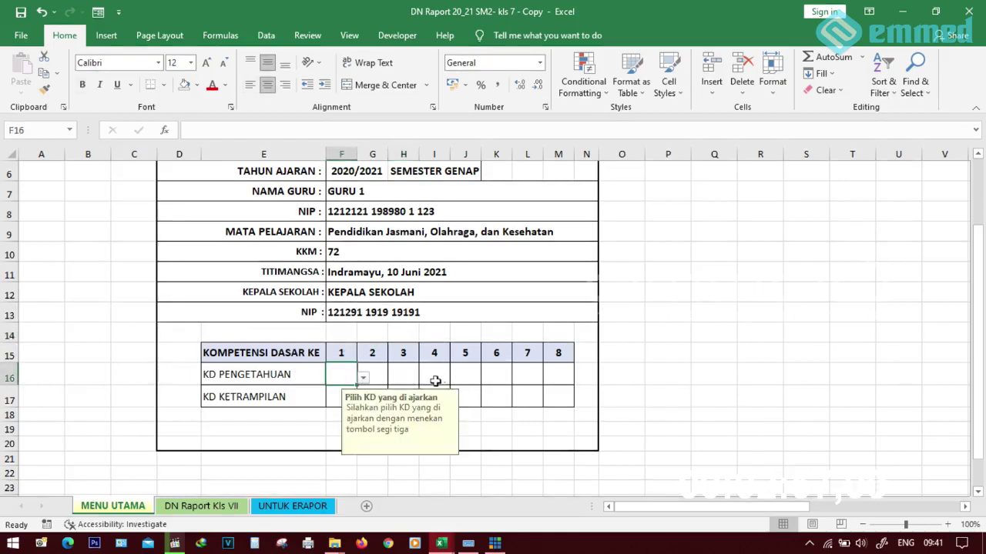
pyautogui.click(336, 396)
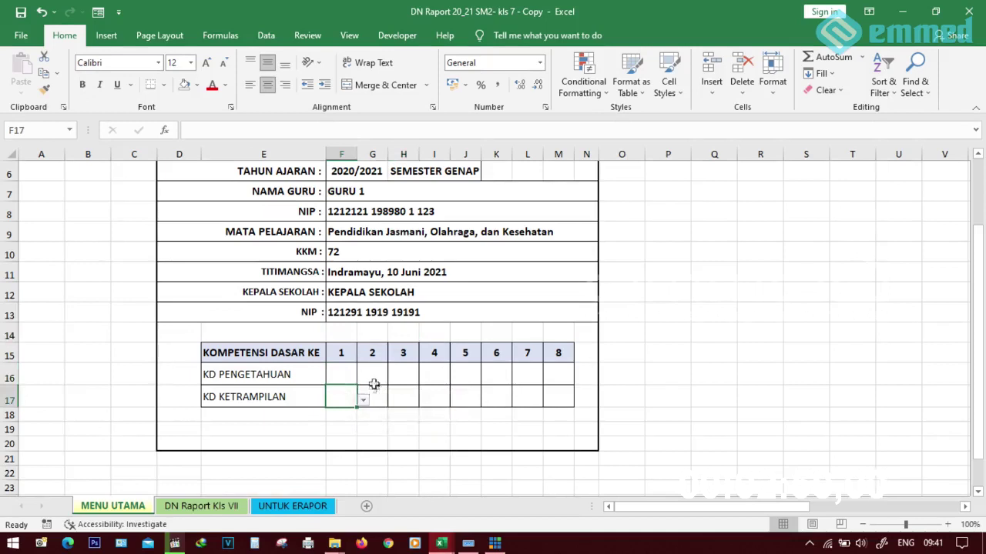
pyautogui.click(375, 379)
# Step: Set KD Pengetahuan to 3.1 for competency 1 and 3.3 for competency 2
pyautogui.click(337, 371)
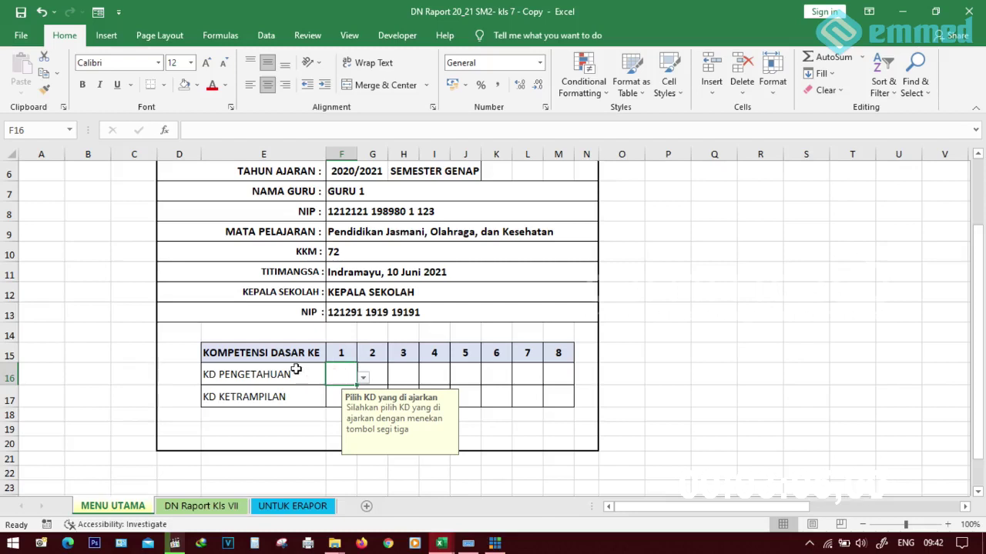
pyautogui.click(362, 380)
pyautogui.click(339, 392)
pyautogui.click(376, 373)
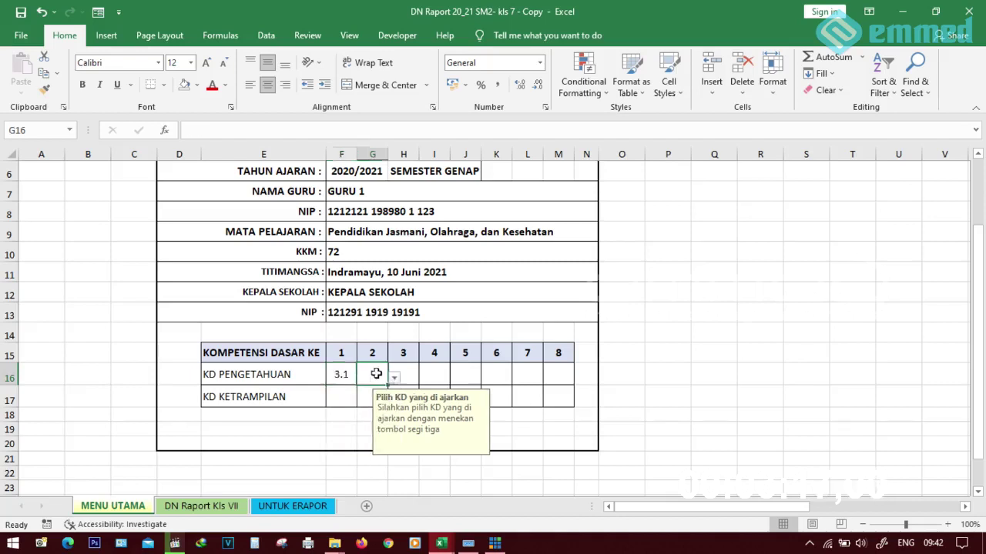
pyautogui.click(394, 379)
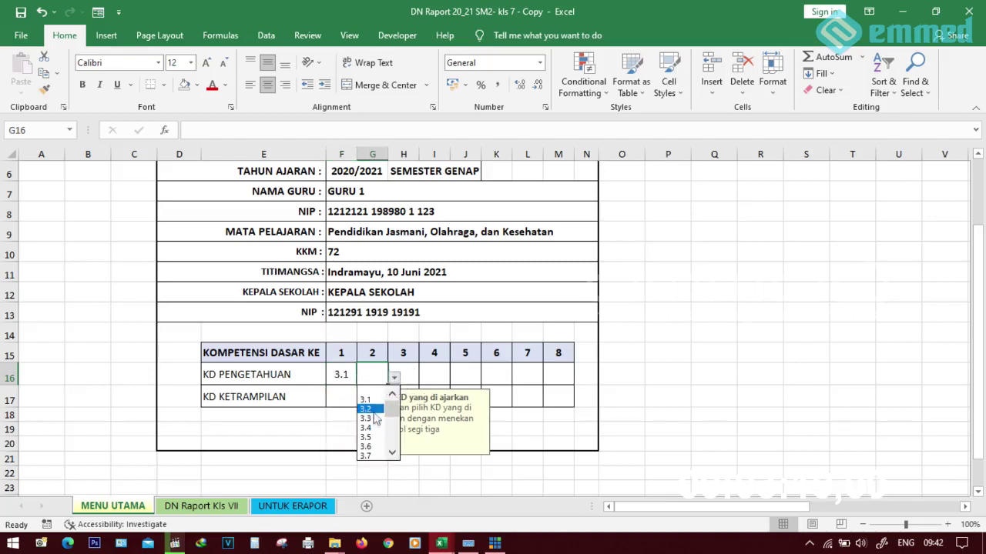
pyautogui.click(376, 419)
# Step: Set KD Ketrampilan to 4.2 for competency 1 and 4.3 for competency 2
pyautogui.click(337, 396)
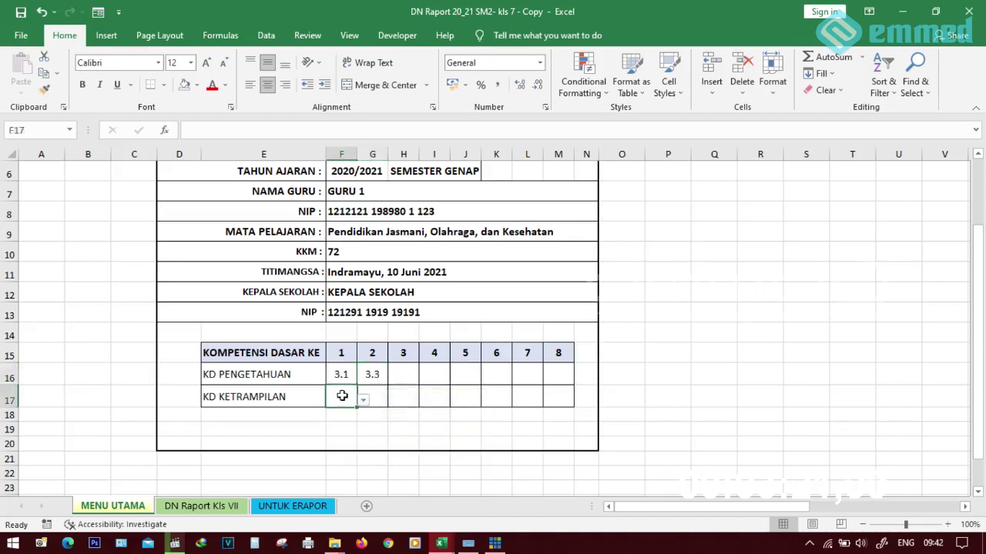
pyautogui.click(362, 401)
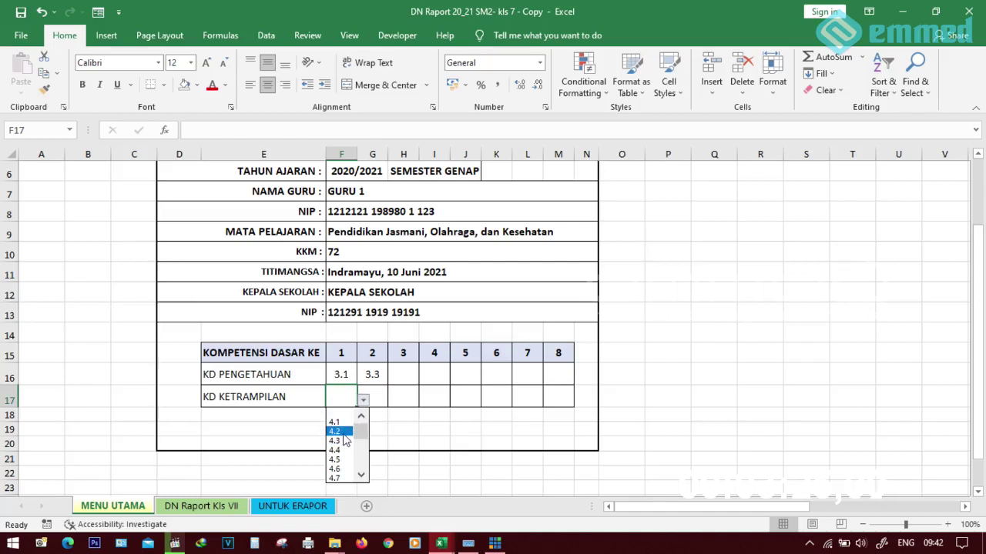
pyautogui.click(344, 434)
pyautogui.click(374, 397)
pyautogui.click(393, 401)
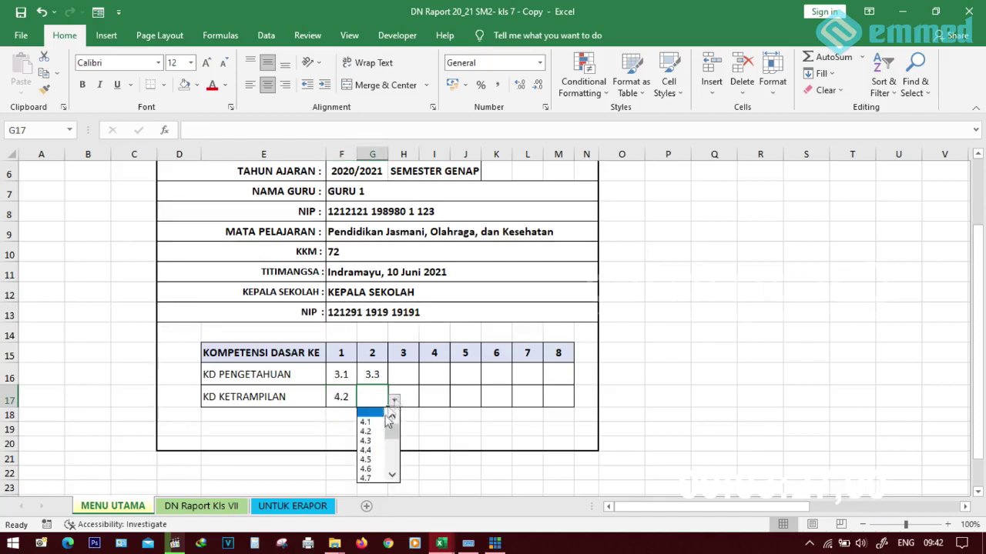
pyautogui.click(368, 441)
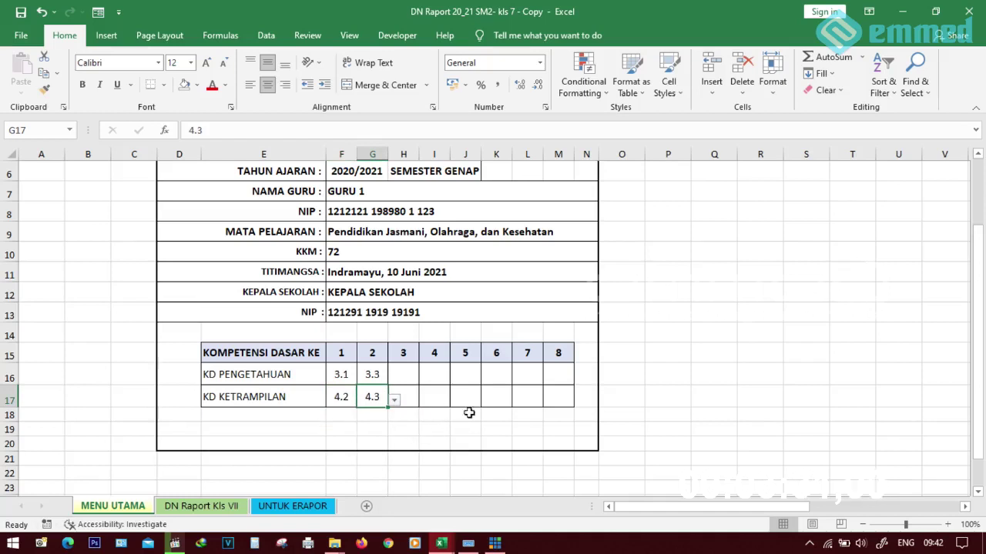
pyautogui.click(434, 427)
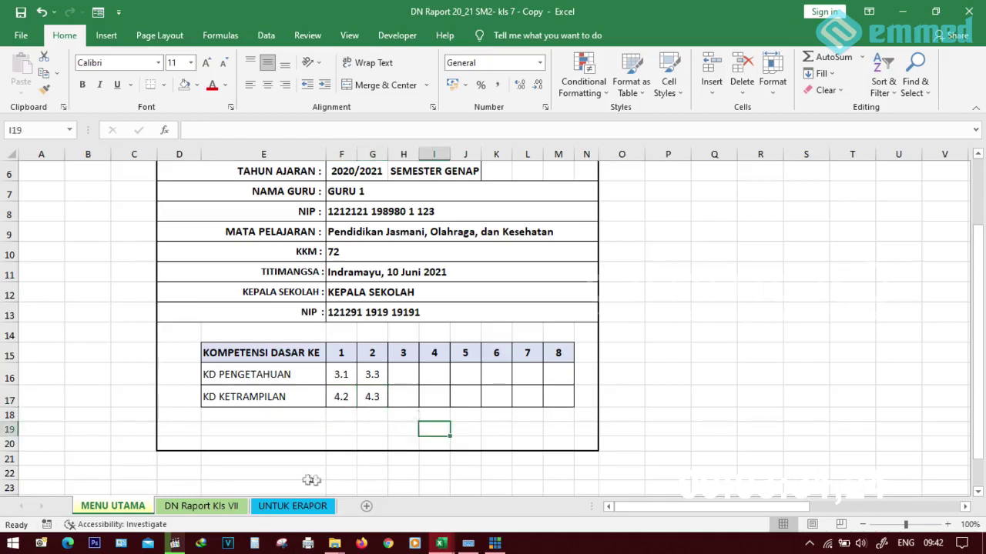
# Step: Check how the Nilai Pengetahuan Kompetensi Dasar headings on the DN Raport Kls VII sheet link to MENU UTAMA
pyautogui.click(199, 506)
pyautogui.scroll(9, 593, 397)
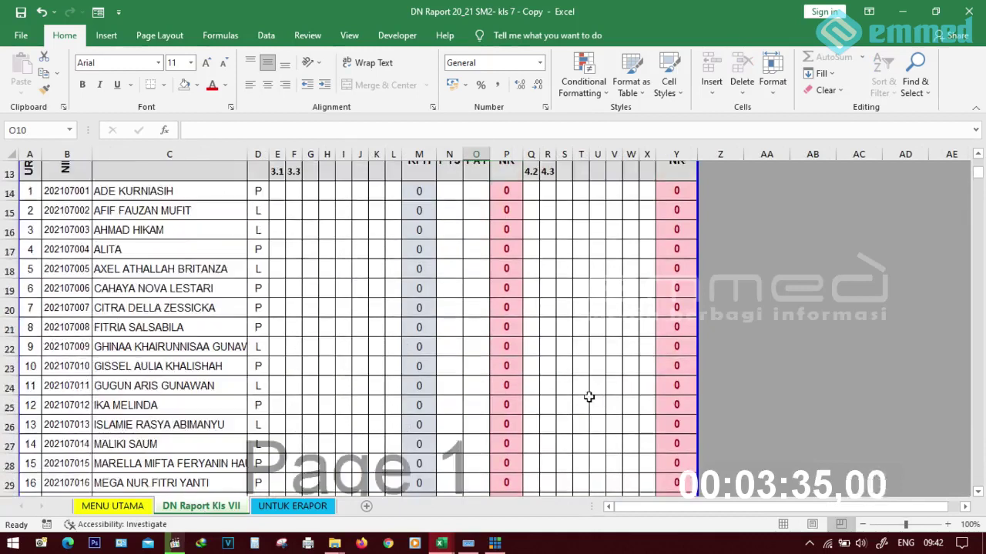
pyautogui.scroll(1, 588, 396)
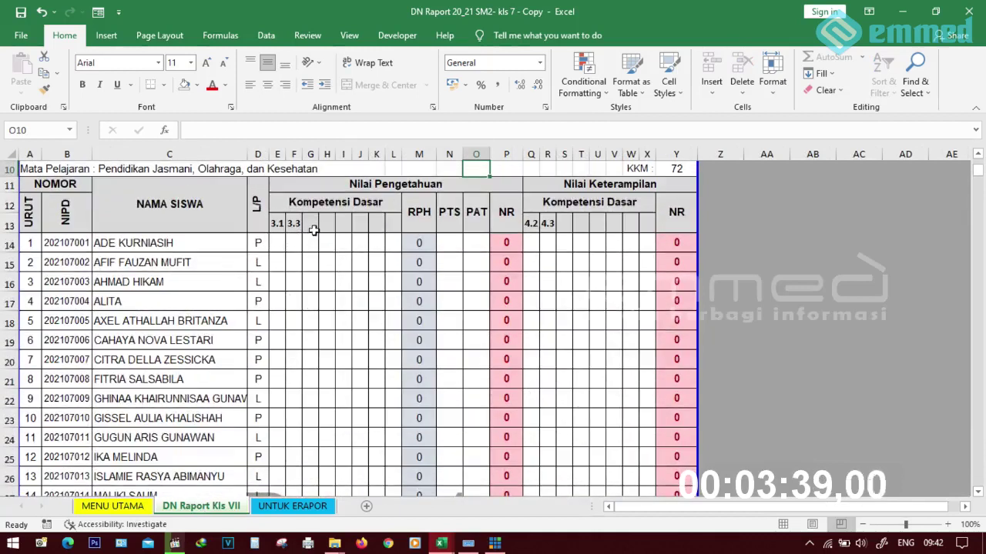
pyautogui.click(277, 224)
pyautogui.click(295, 224)
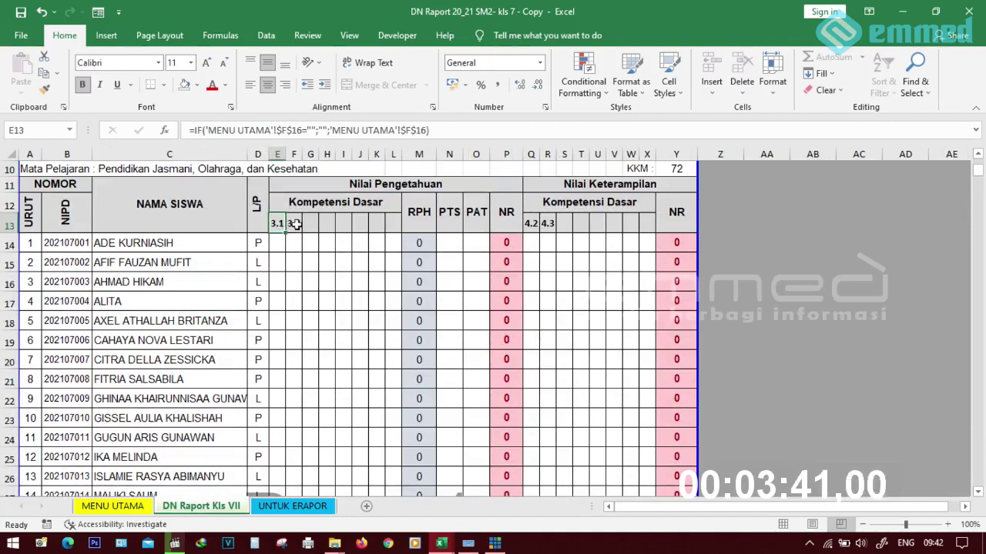
# Step: Enter the first student's Nilai Pengetahuan scores as 81 for KD 3.1 and 70 for KD 3.3
pyautogui.click(947, 524)
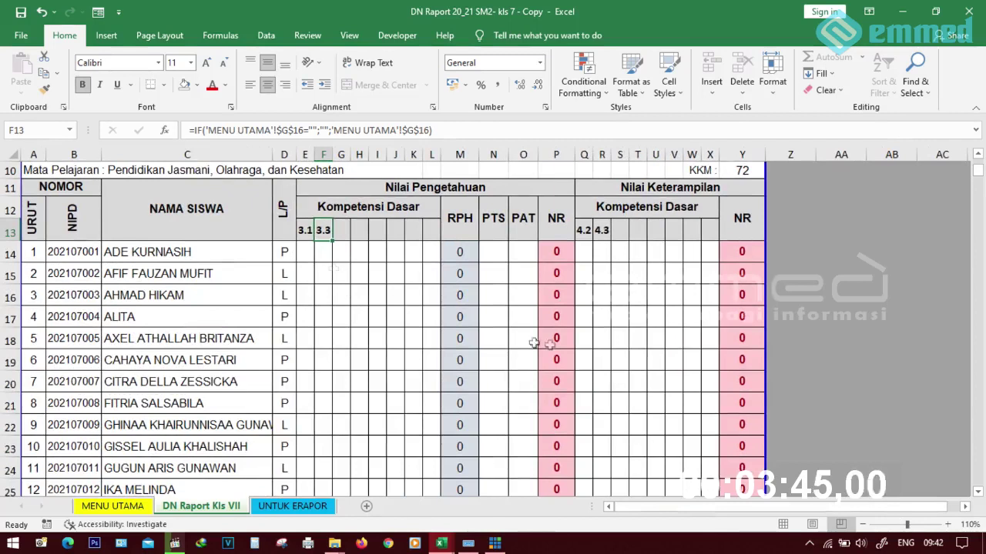
pyautogui.click(947, 525)
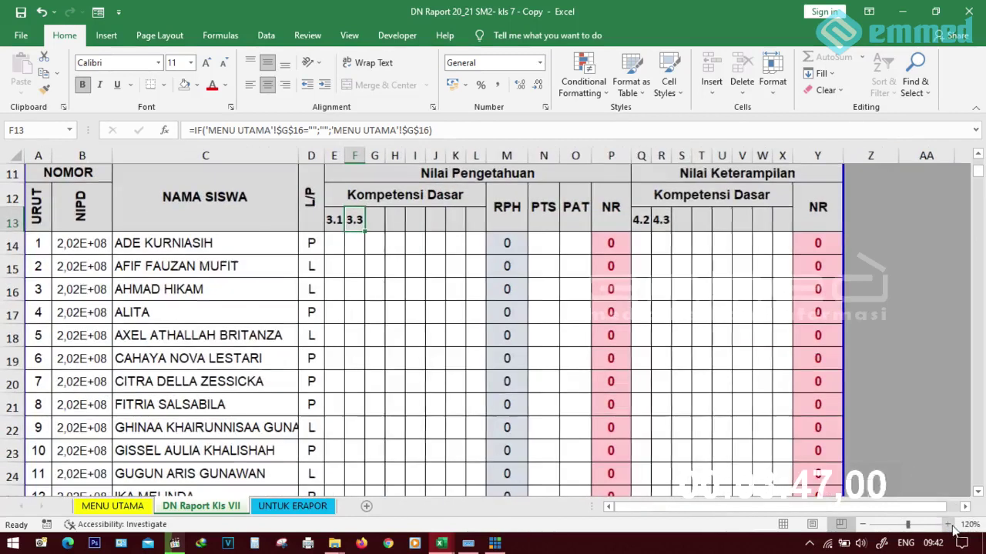
pyautogui.scroll(1, 360, 326)
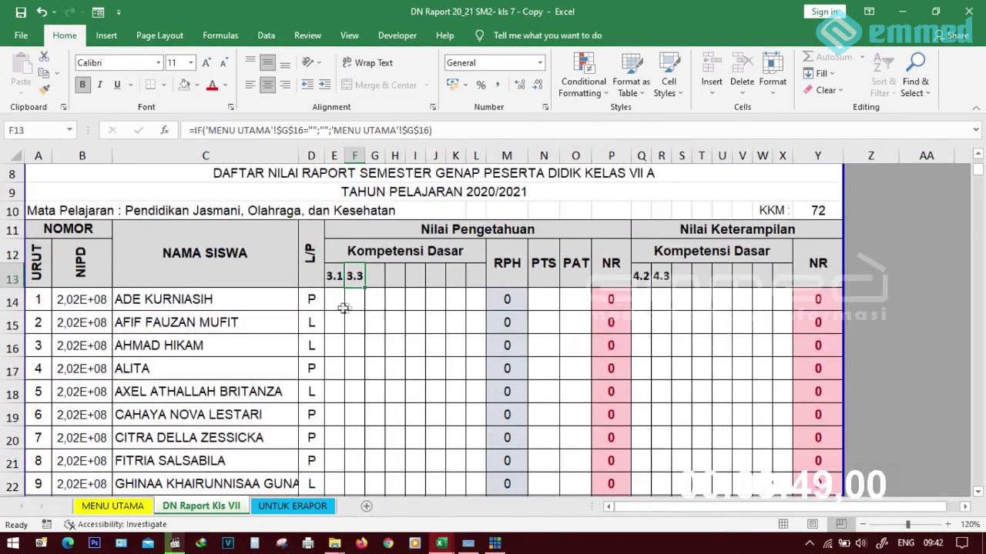
pyautogui.click(337, 301)
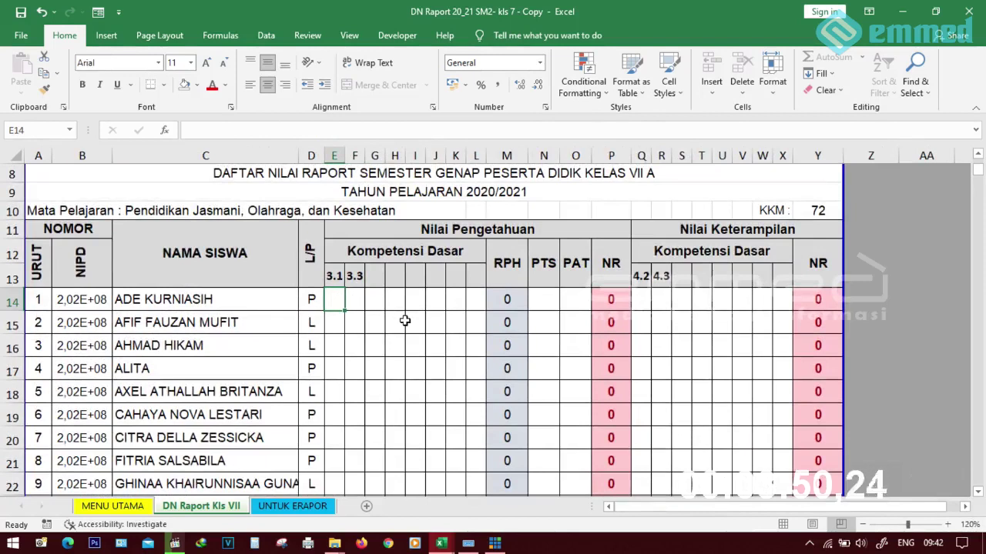
pyautogui.write('81')
pyautogui.press('Tab')
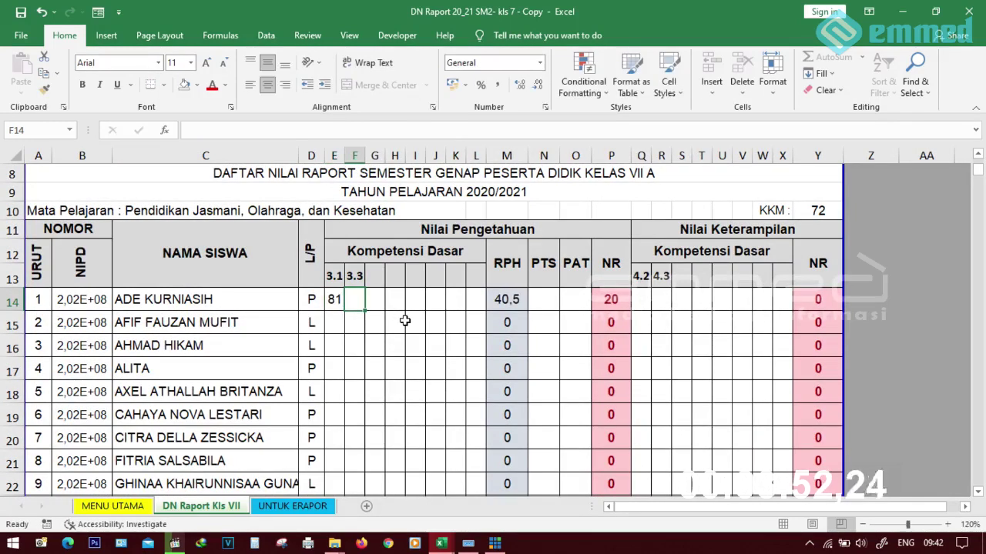
pyautogui.write('70')
pyautogui.press('Tab')
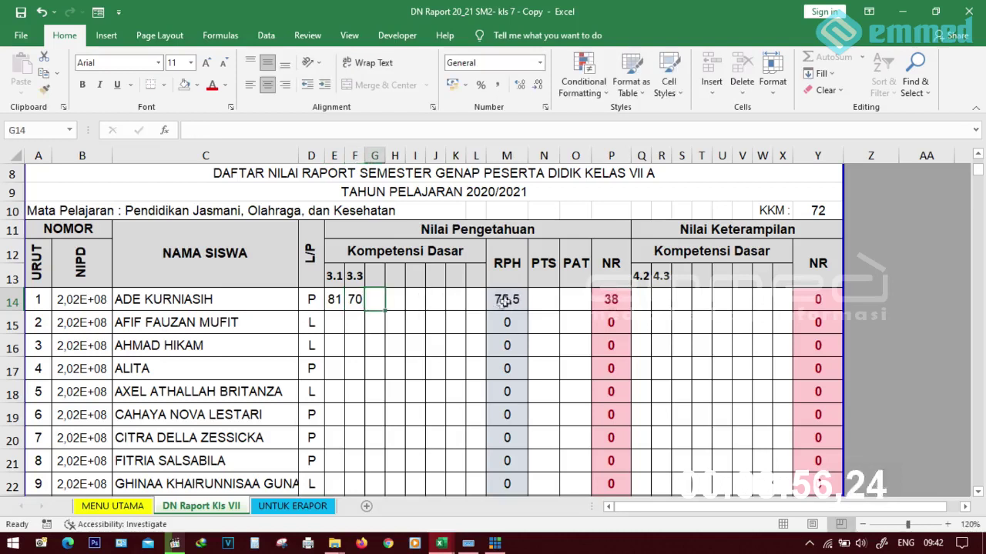
# Step: Examine the first student's RPH formula together with the two KD scores and headings it draws on
pyautogui.click(504, 298)
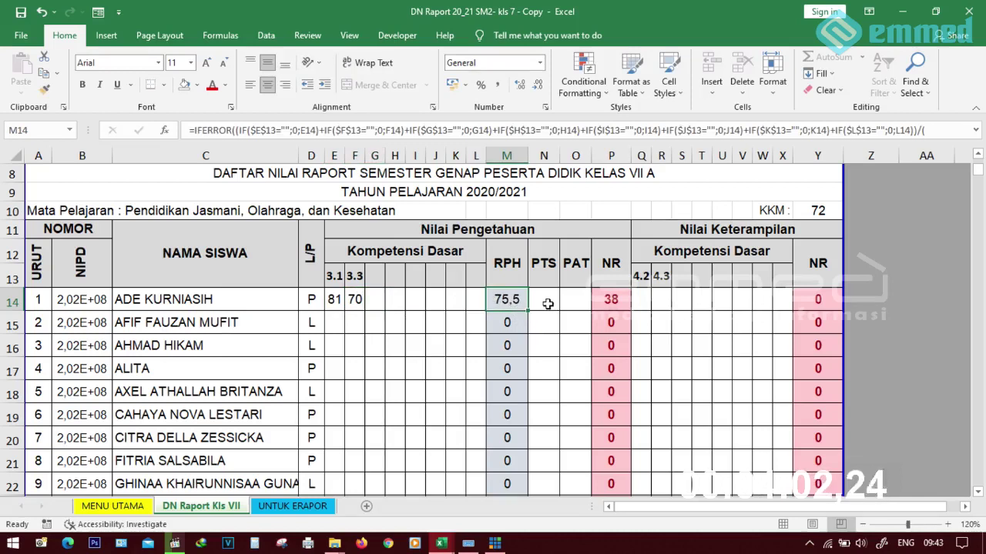
pyautogui.click(335, 299)
pyautogui.moveTo(335, 299); pyautogui.dragTo(352, 296)
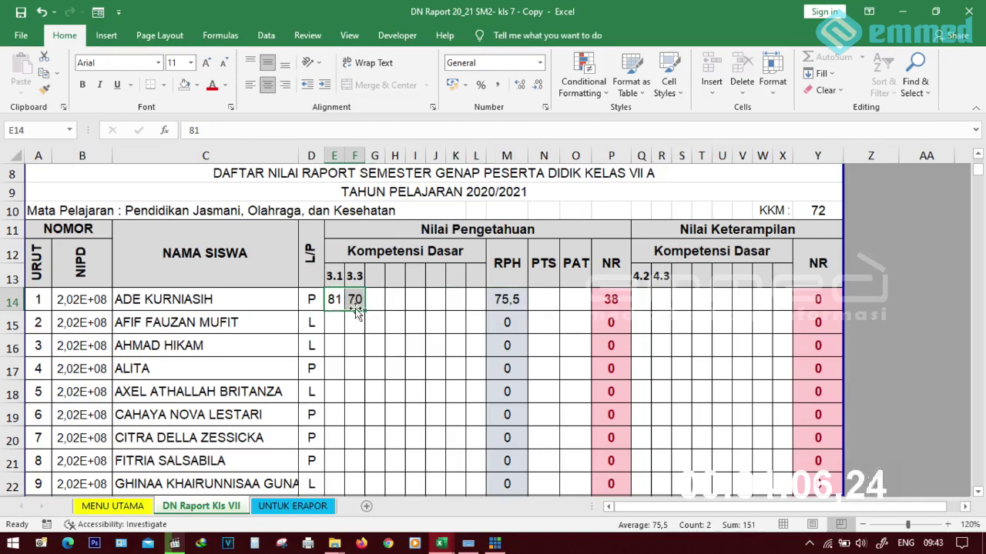
pyautogui.moveTo(337, 276); pyautogui.dragTo(356, 275)
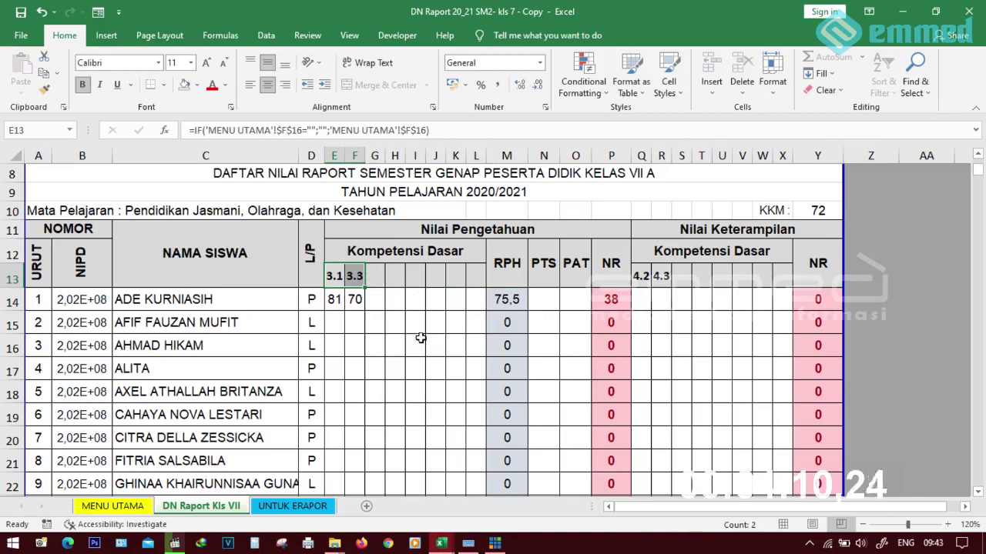
pyautogui.click(342, 320)
pyautogui.click(341, 301)
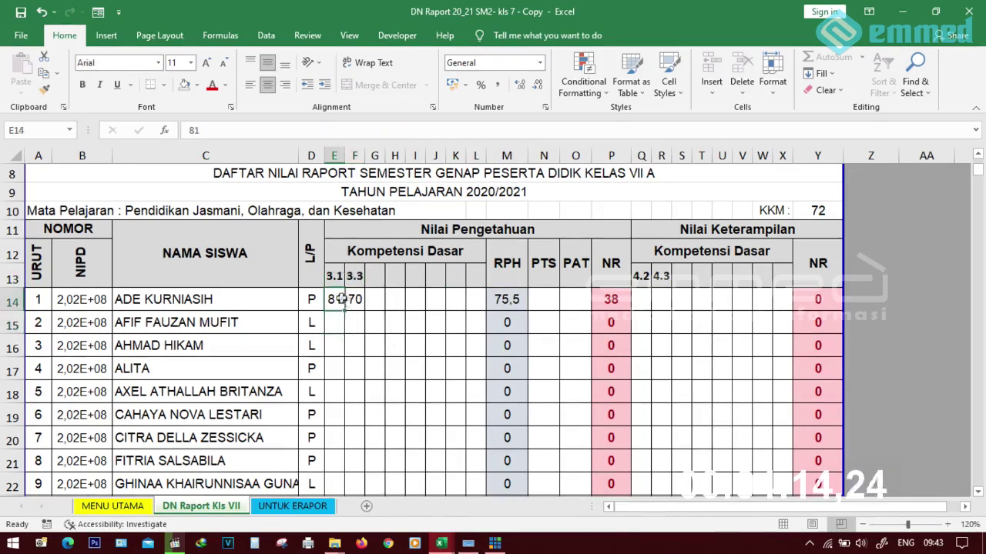
pyautogui.click(355, 300)
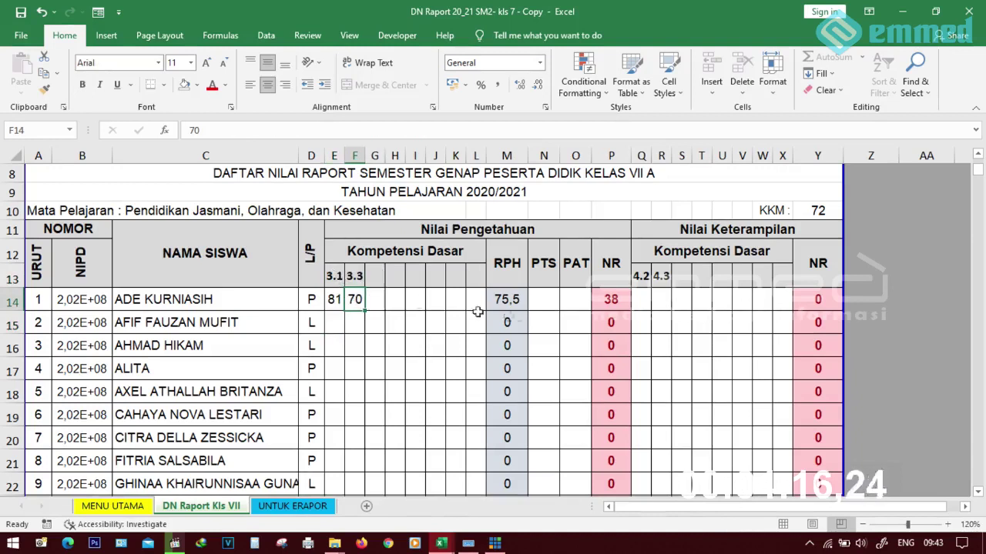
pyautogui.click(514, 300)
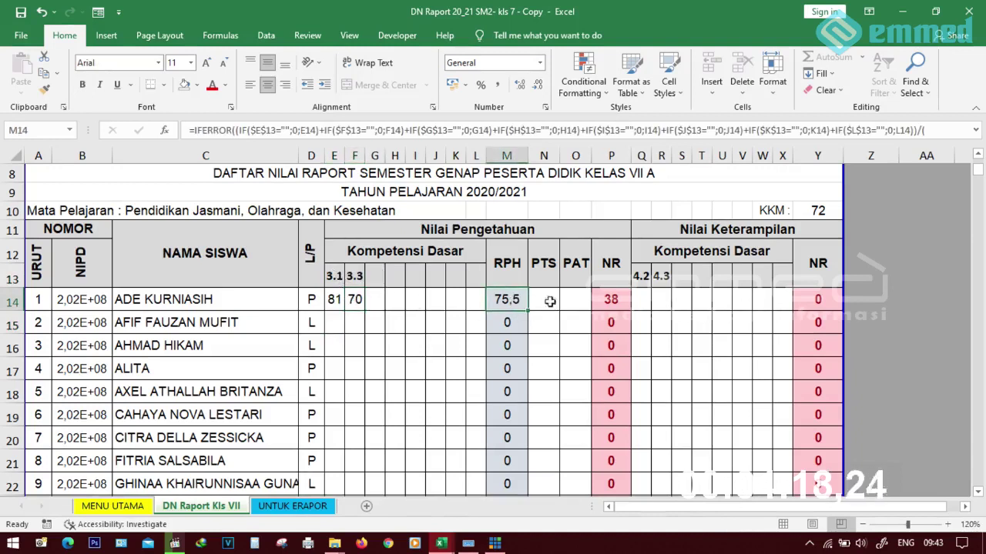
# Step: Try to enter the letter o as the first student's score in the unlabelled third Kompetensi Dasar column of Nilai Pengetahuan
pyautogui.click(551, 300)
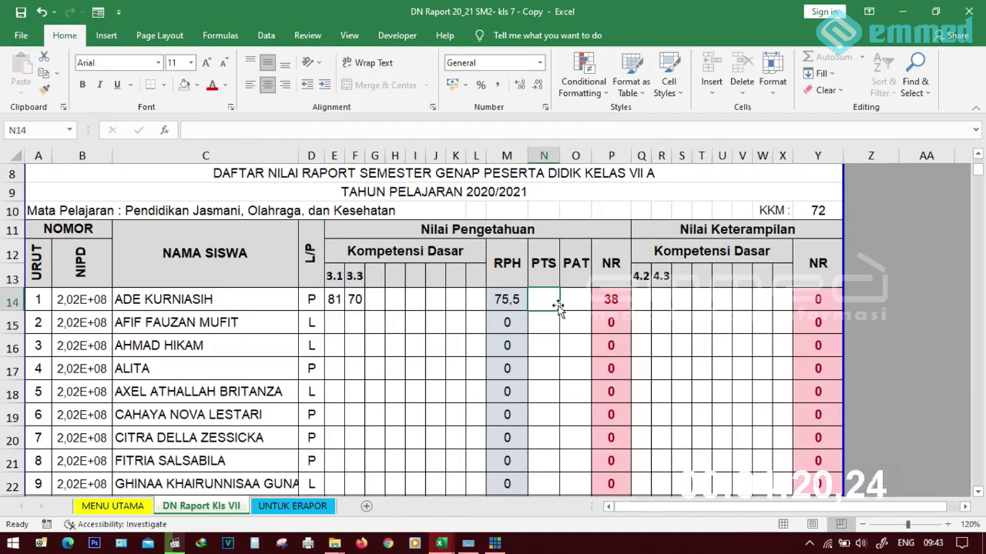
pyautogui.click(370, 304)
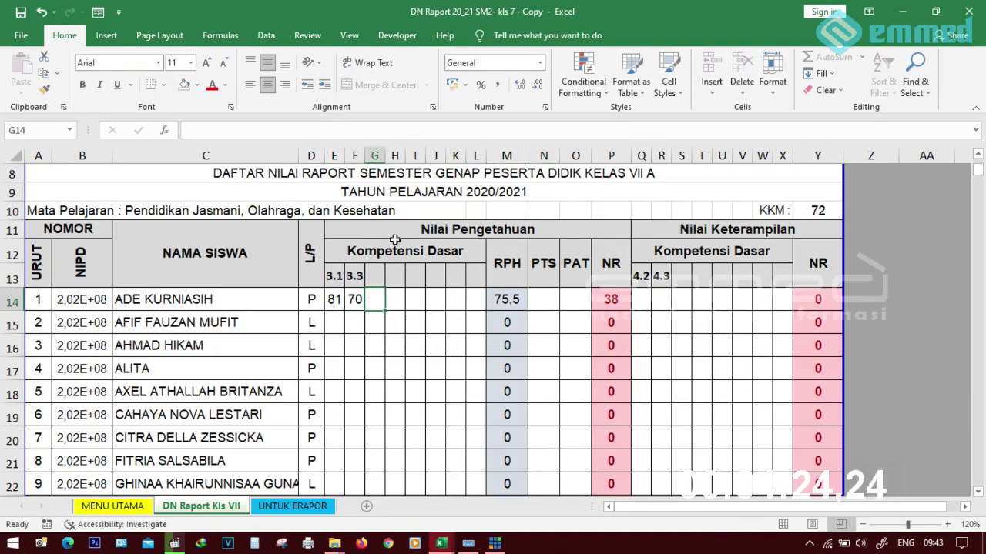
pyautogui.click(370, 274)
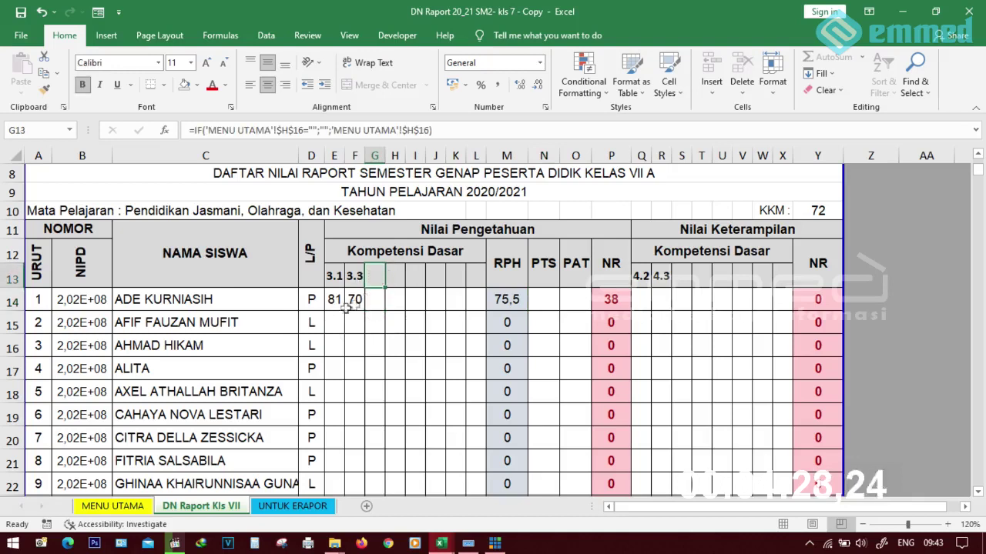
pyautogui.click(372, 301)
pyautogui.click(468, 543)
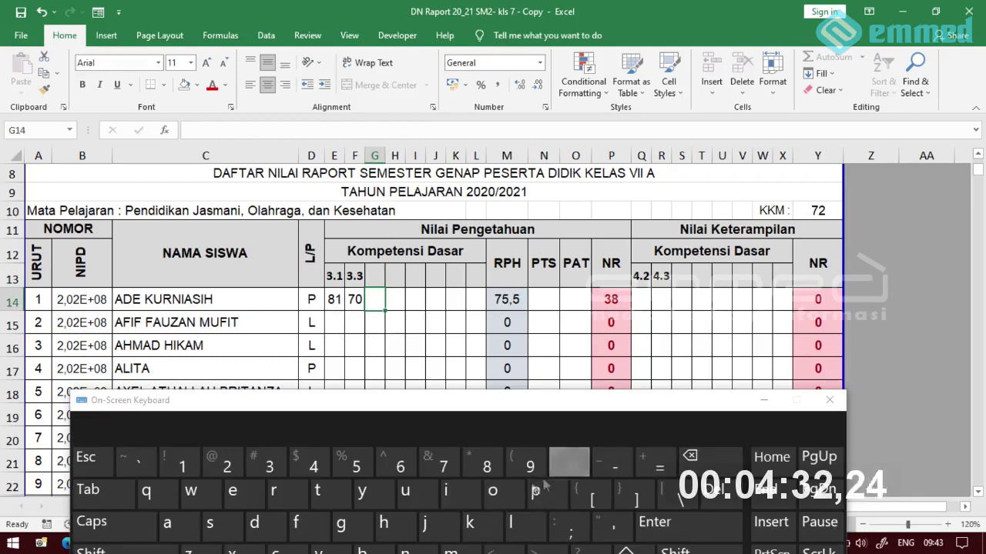
pyautogui.click(505, 497)
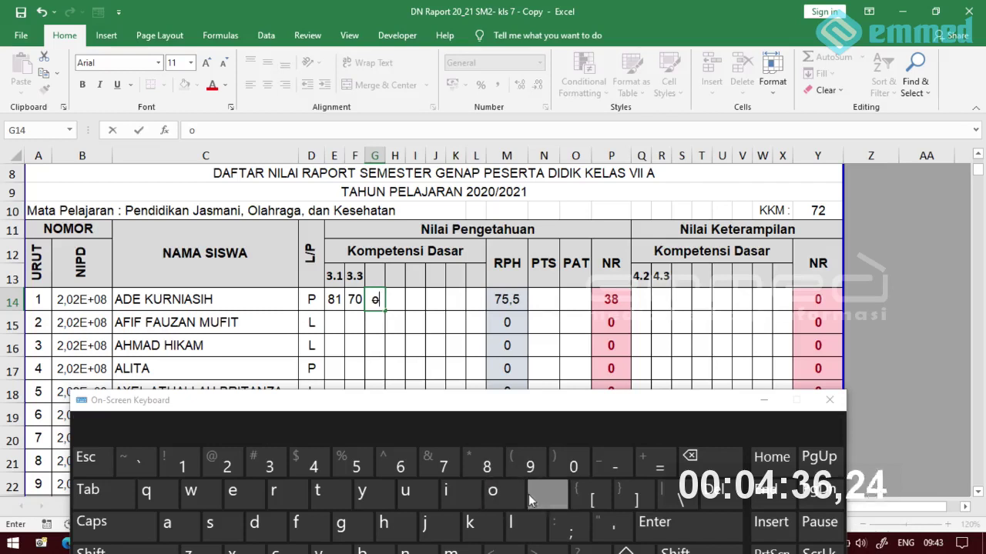
pyautogui.click(692, 524)
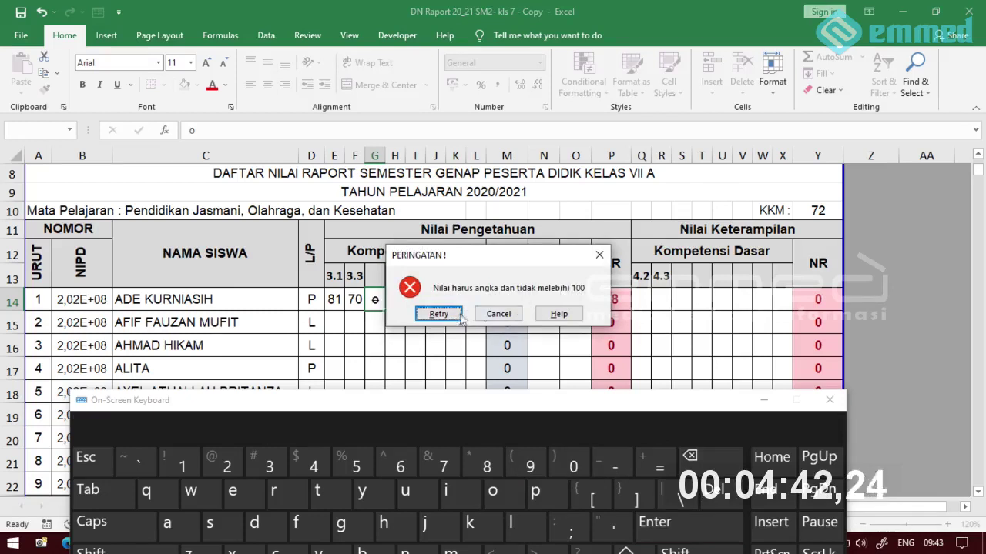
pyautogui.click(499, 314)
# Step: Try to enter the letter a as the second student's Nilai Pengetahuan score for KD 3.1
pyautogui.click(334, 323)
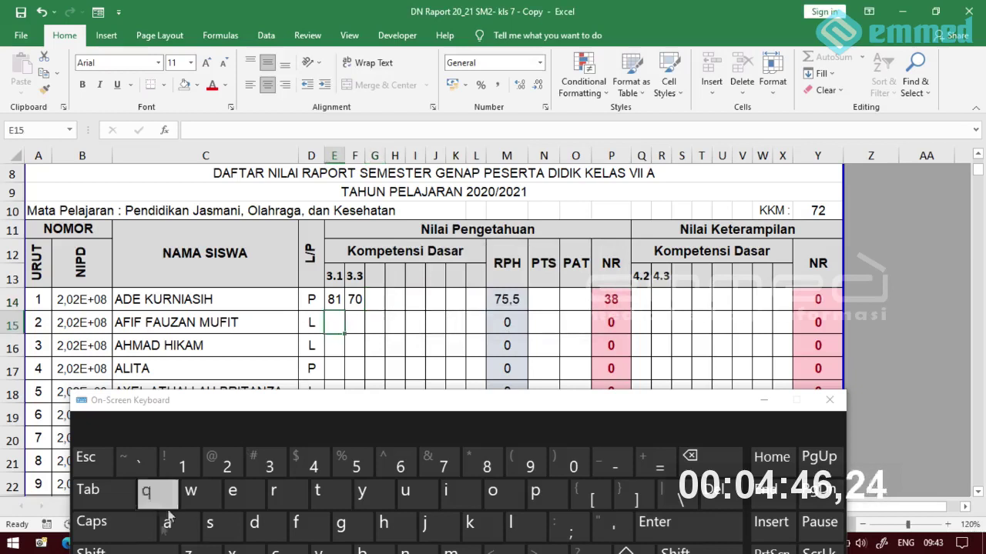
pyautogui.click(168, 525)
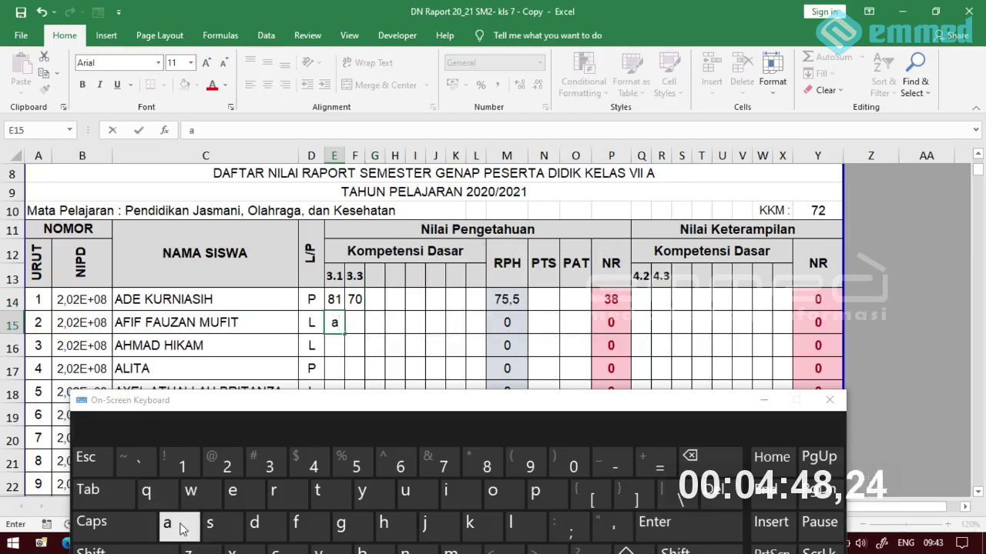
pyautogui.click(695, 526)
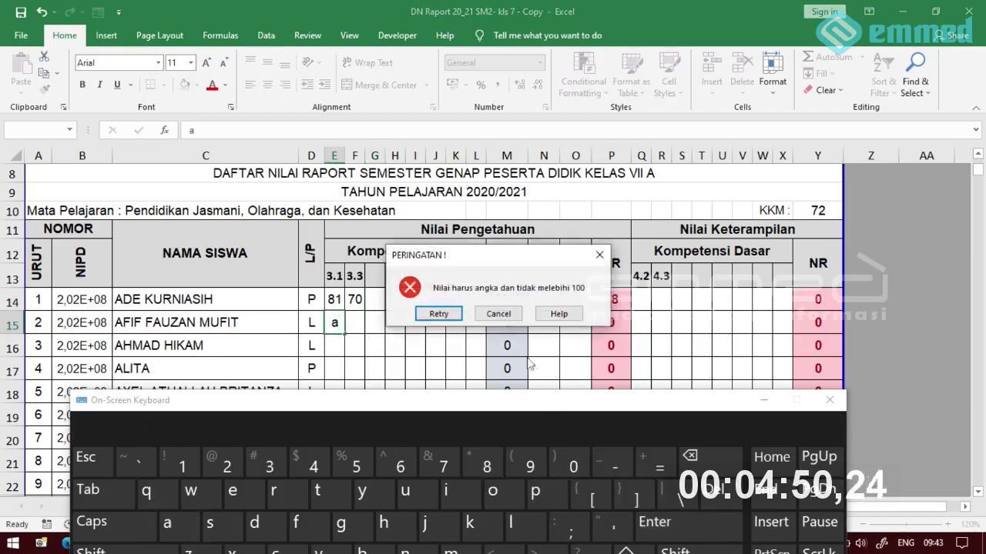
pyautogui.click(499, 314)
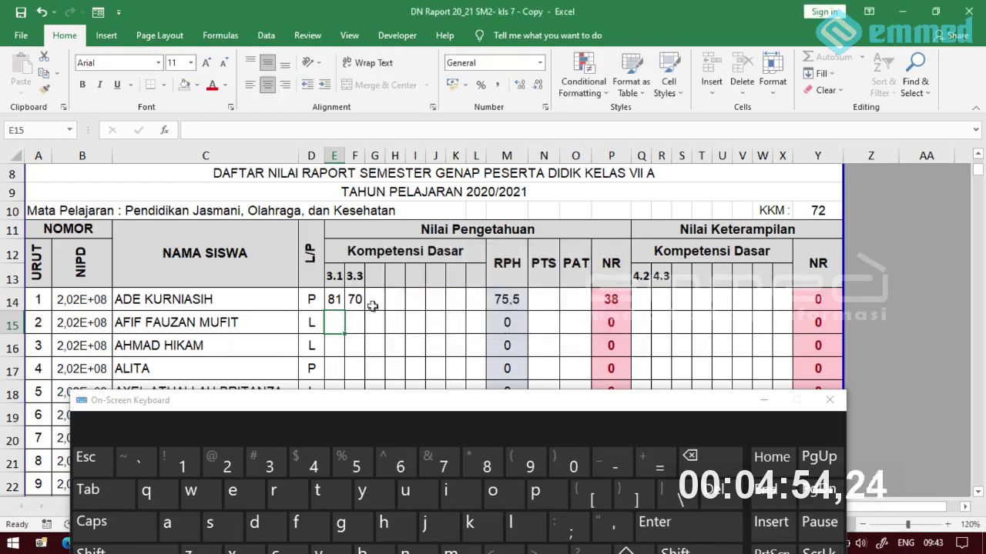
# Step: Try to enter 108 as the second student's KD 3.1 score, discard it and close the on-screen keyboard
pyautogui.write('10')
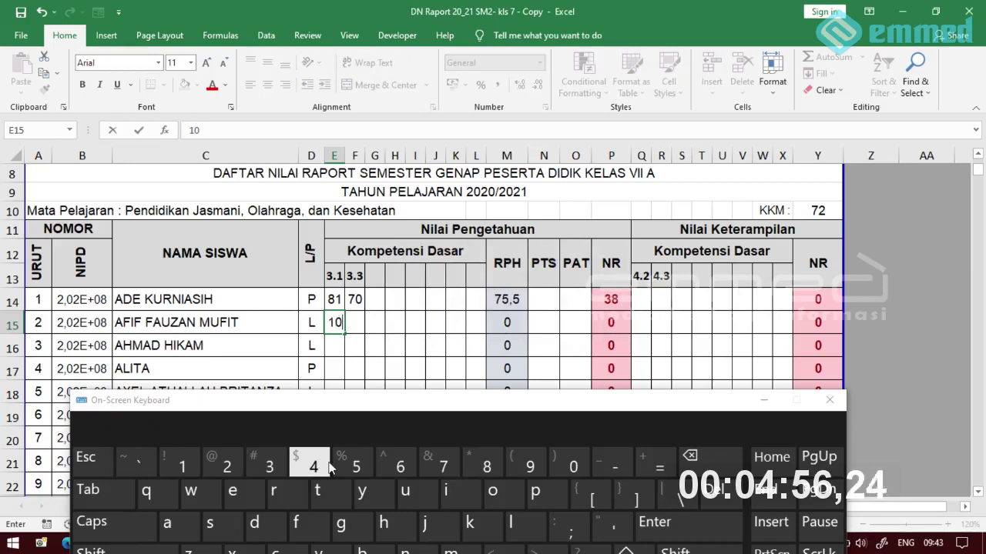
pyautogui.write('8')
pyautogui.press('BackSpace')
pyautogui.write('8')
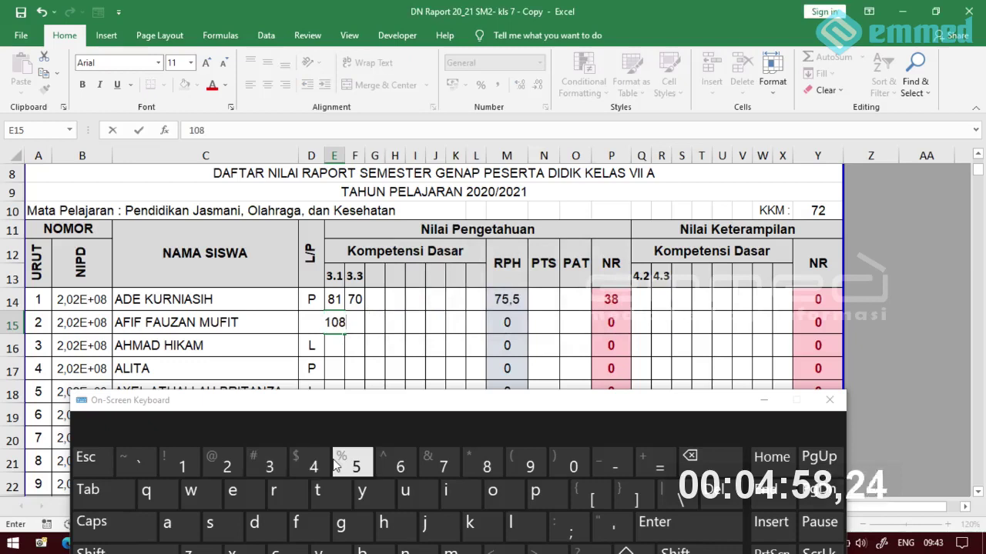
pyautogui.press('Return')
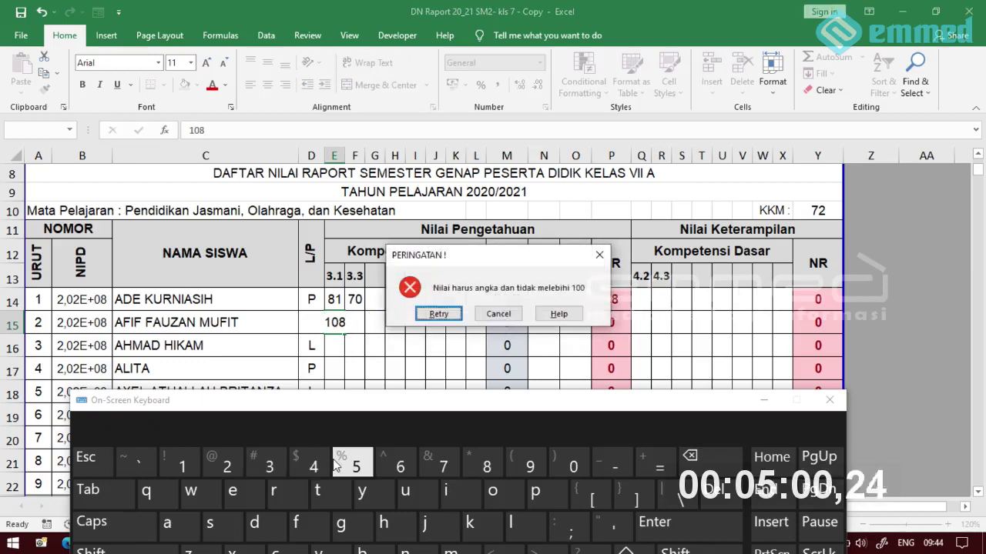
pyautogui.click(514, 313)
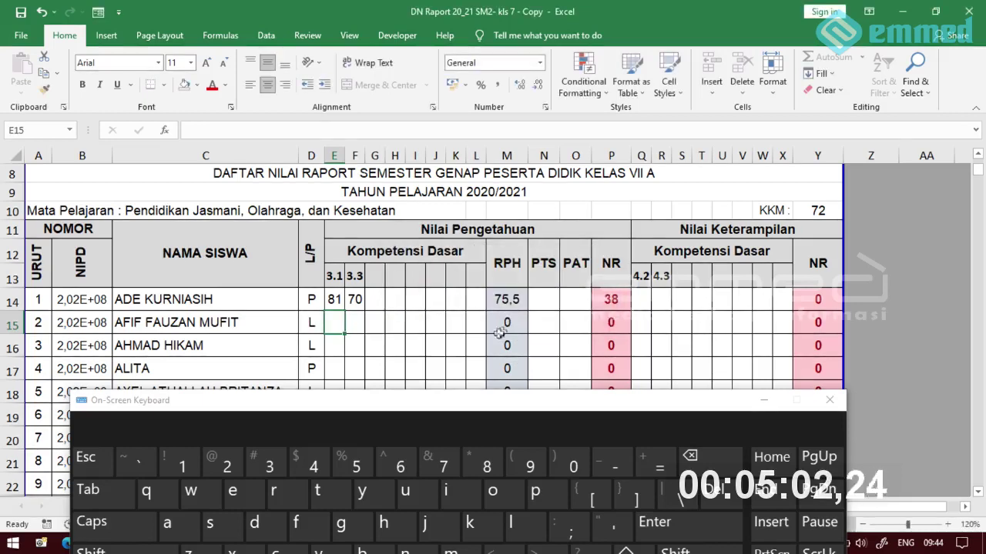
pyautogui.press('ctrl+super+o')
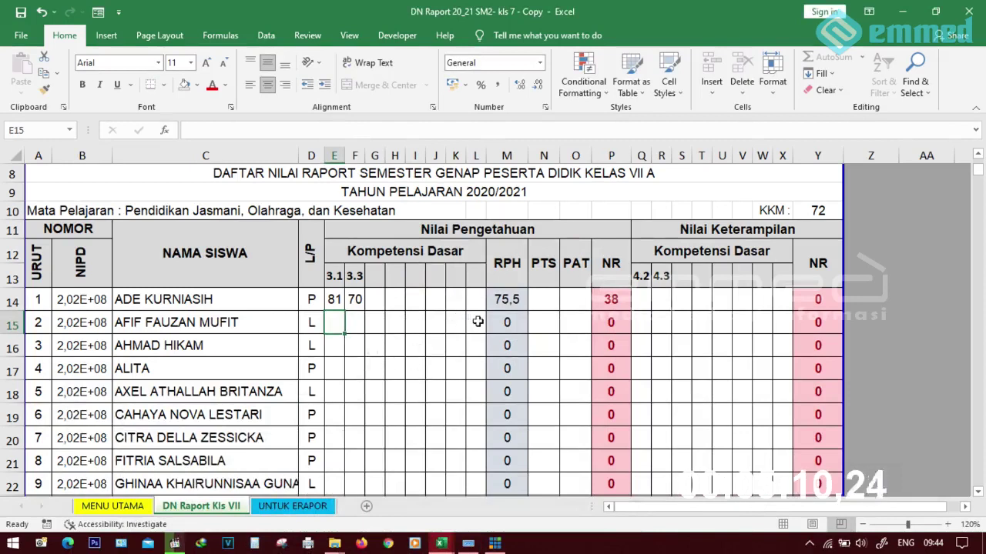
# Step: Enter 90 for the first student in the unlabelled third Nilai Pengetahuan KD column and check the RPH cell
pyautogui.click(377, 300)
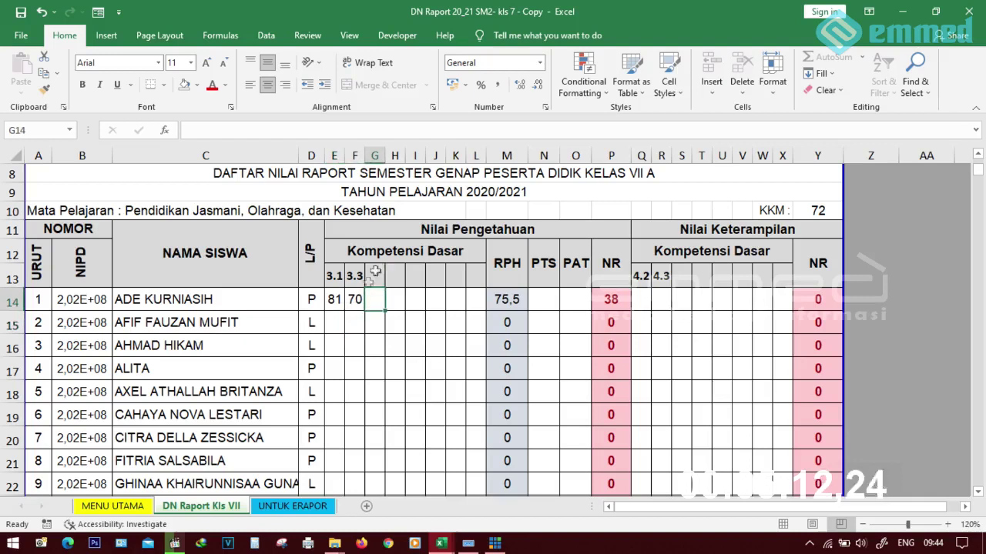
pyautogui.click(374, 276)
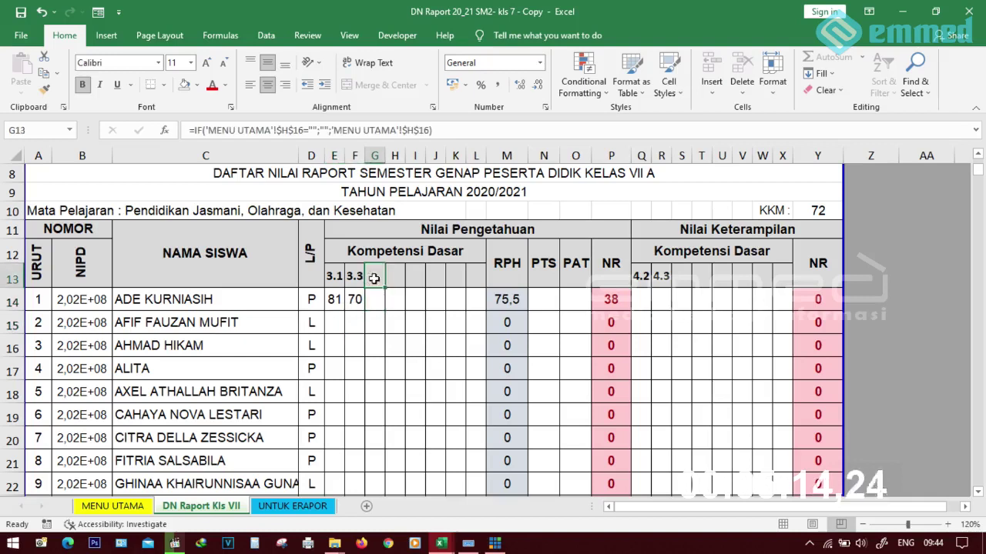
pyautogui.click(375, 299)
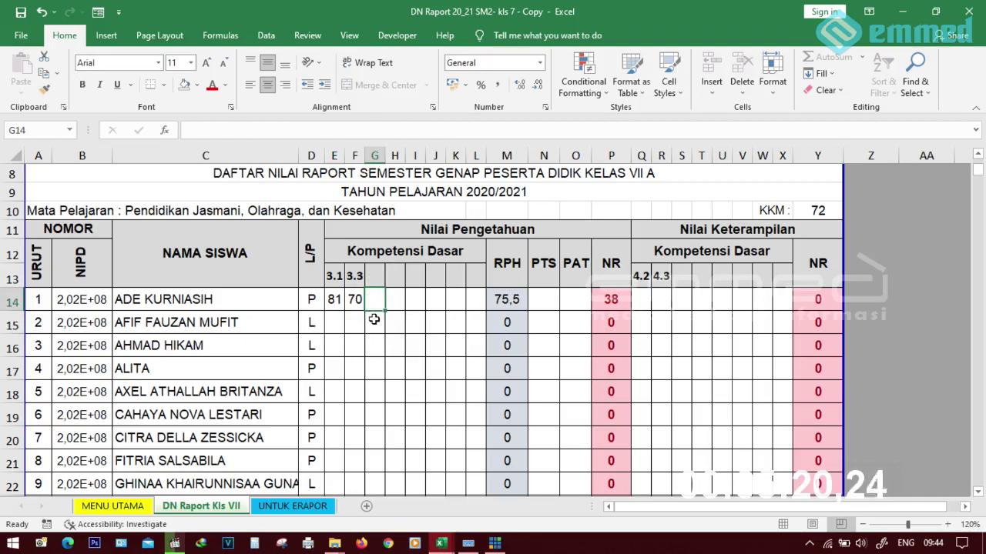
pyautogui.write('90')
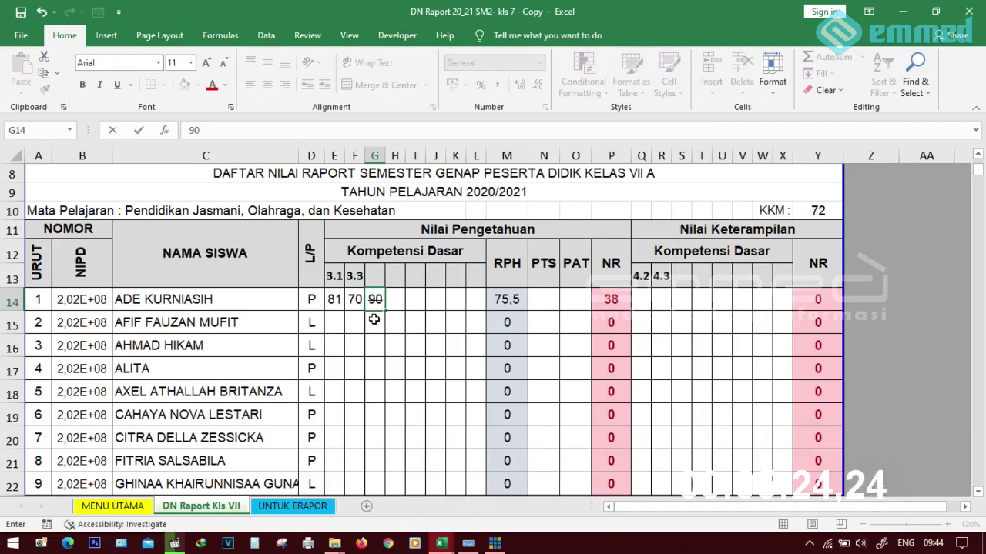
pyautogui.press('Tab')
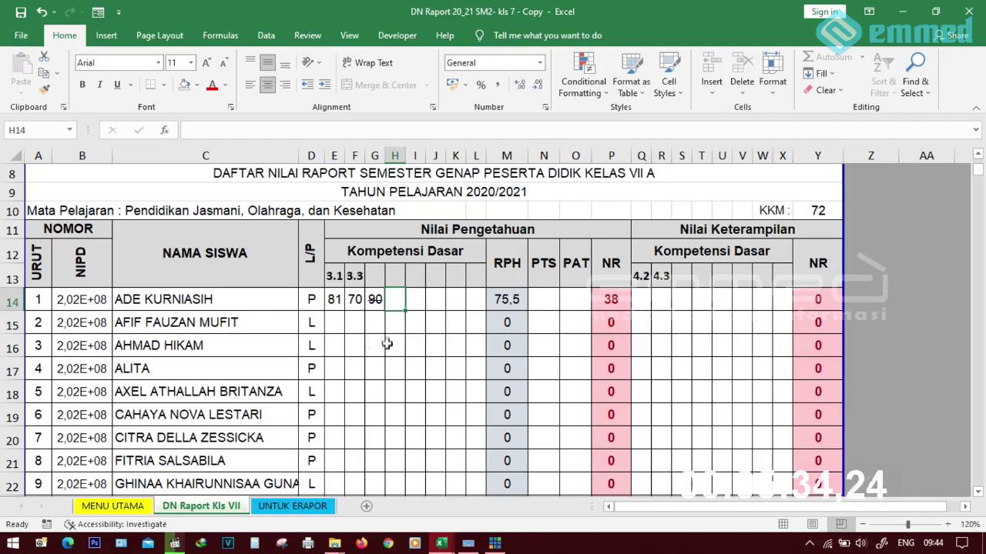
pyautogui.click(505, 300)
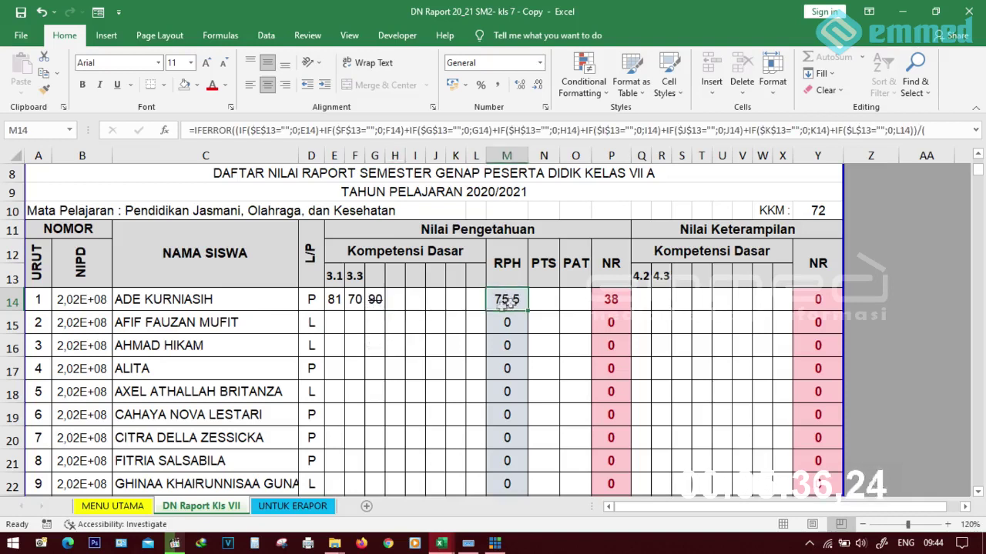
# Step: Clear the first student's score of 90 from the unlabelled third Nilai Pengetahuan KD column
pyautogui.click(374, 307)
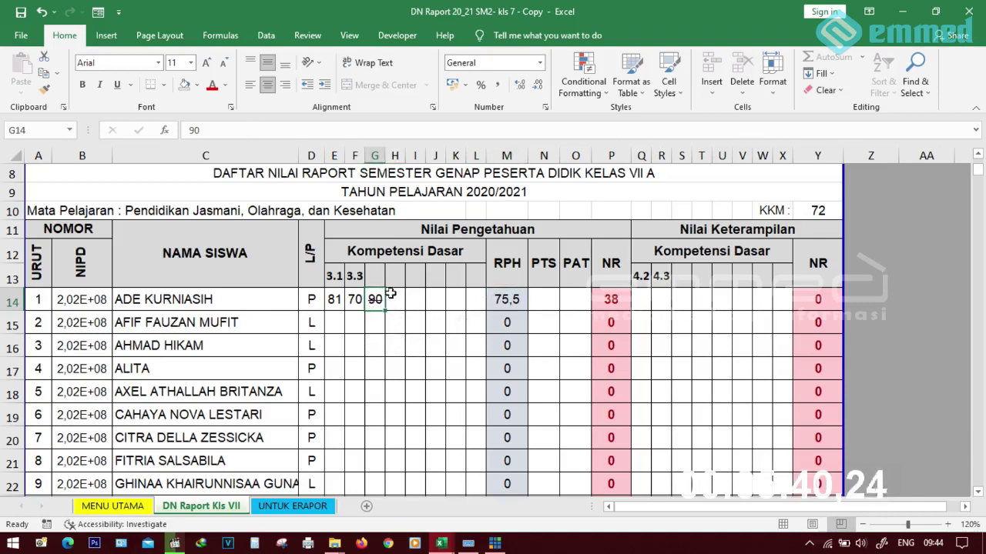
pyautogui.rightClick(376, 300)
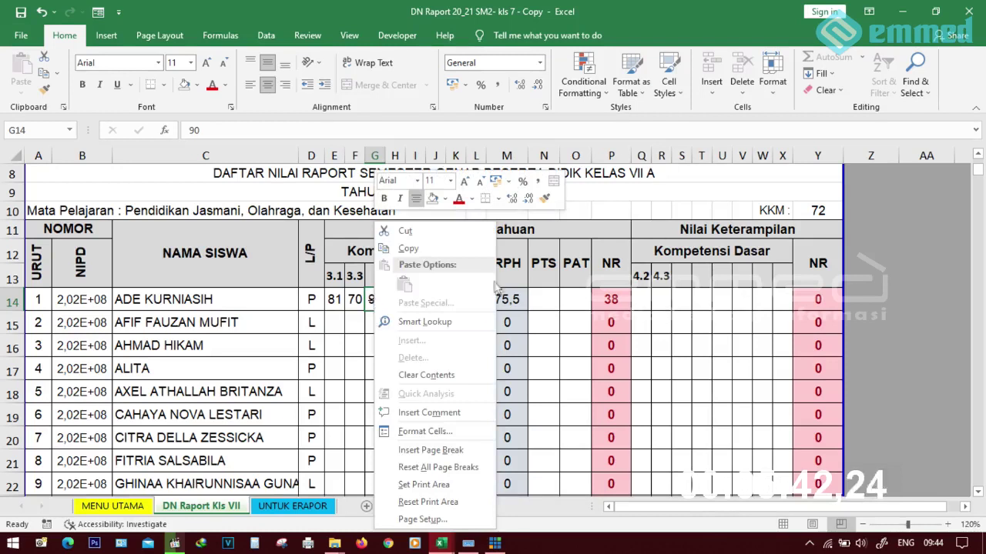
pyautogui.press('Escape')
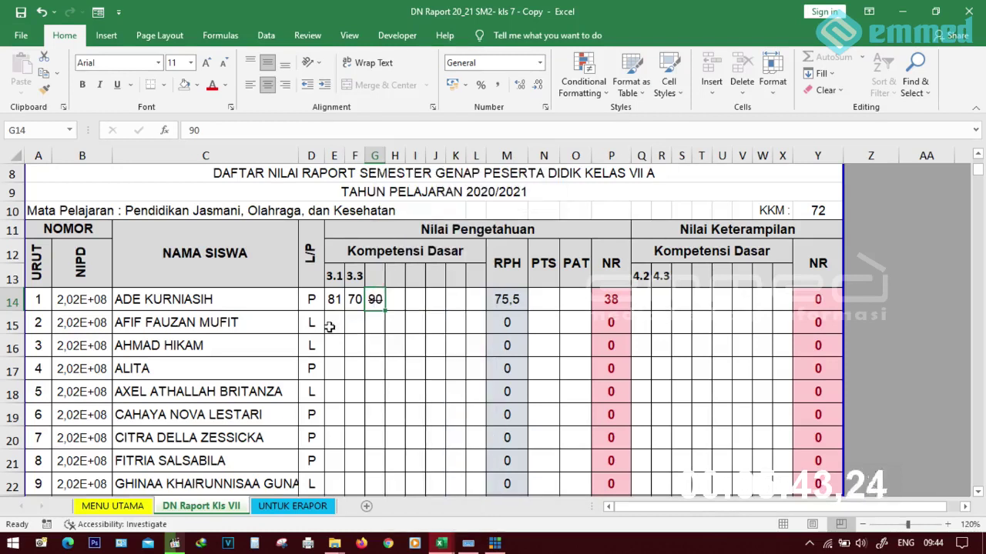
pyautogui.click(397, 301)
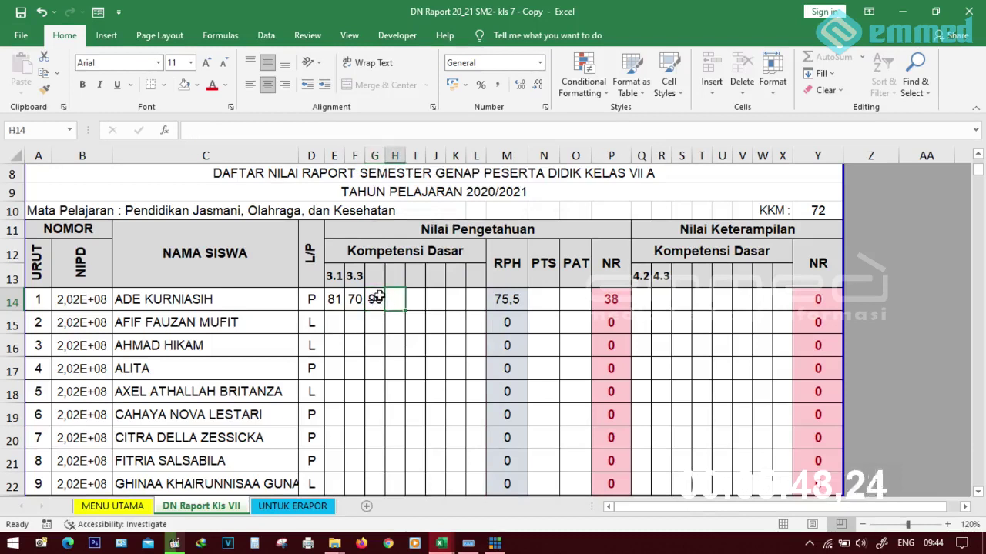
pyautogui.click(377, 299)
pyautogui.moveTo(377, 298); pyautogui.dragTo(371, 484)
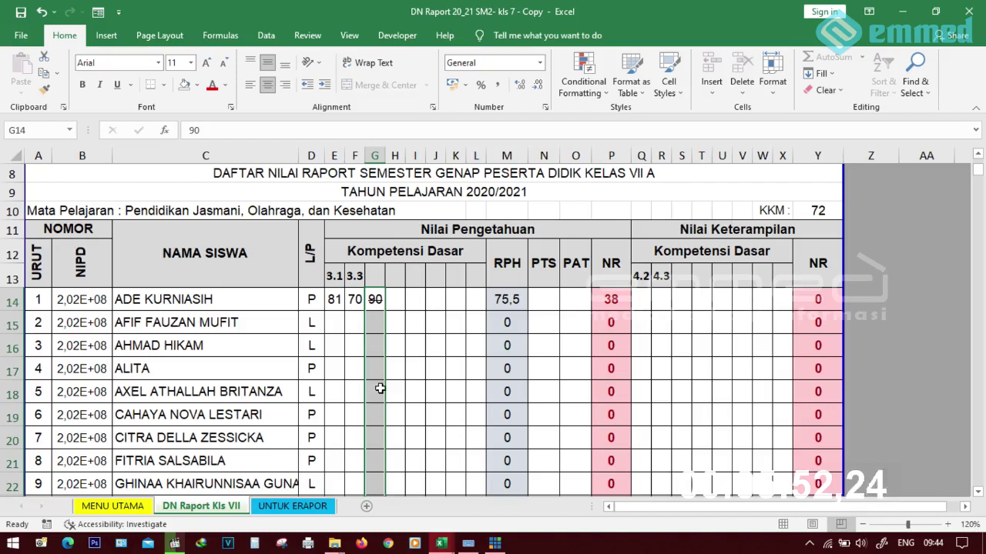
pyautogui.click(395, 320)
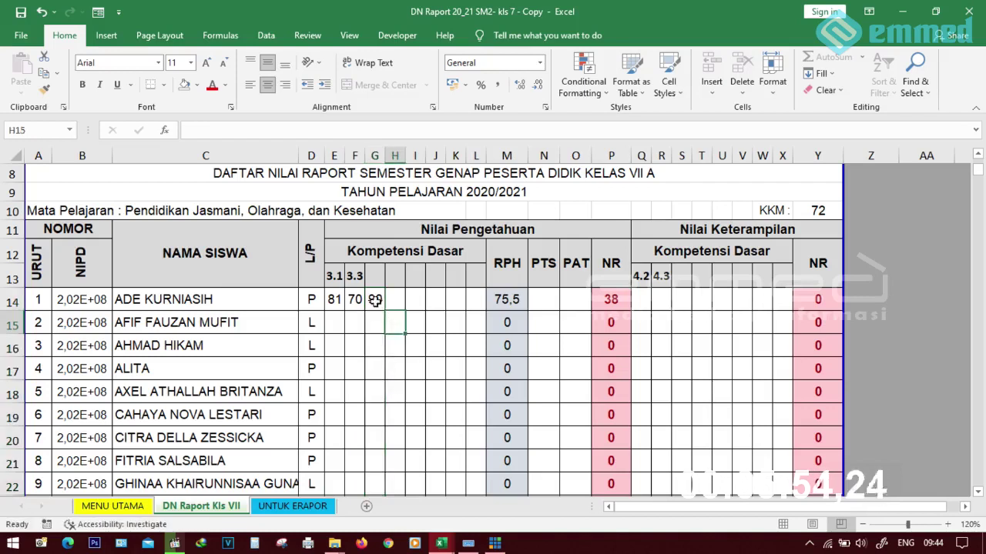
pyautogui.rightClick(375, 368)
pyautogui.click(423, 377)
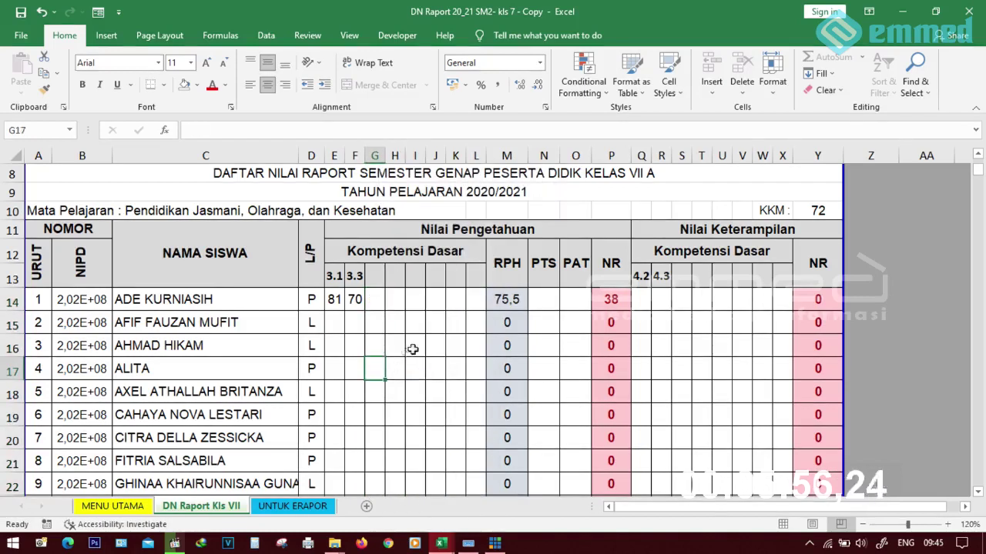
# Step: Enter the first student's Nilai Pengetahuan exam scores as 80 for PTS and 80 for PAT
pyautogui.click(547, 302)
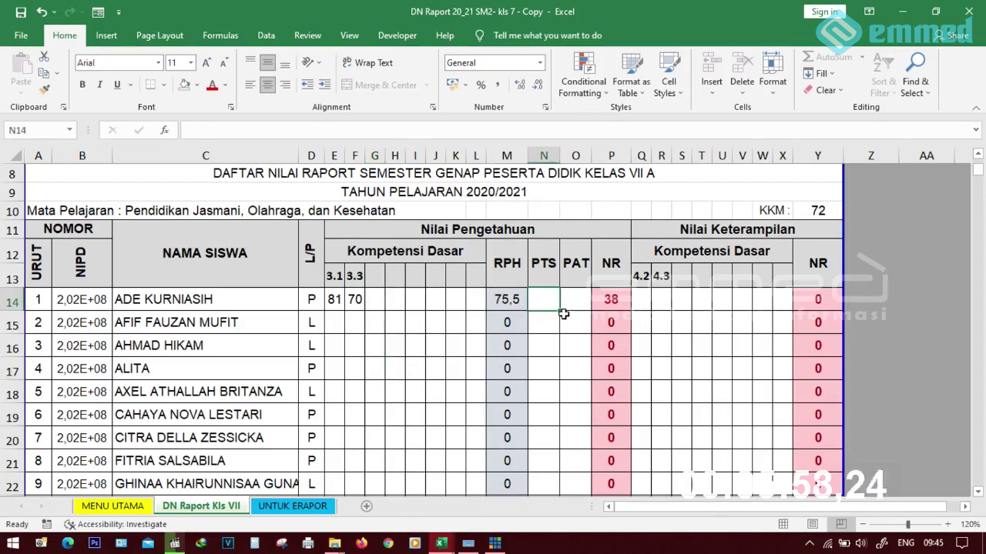
pyautogui.write('80')
pyautogui.press('Tab')
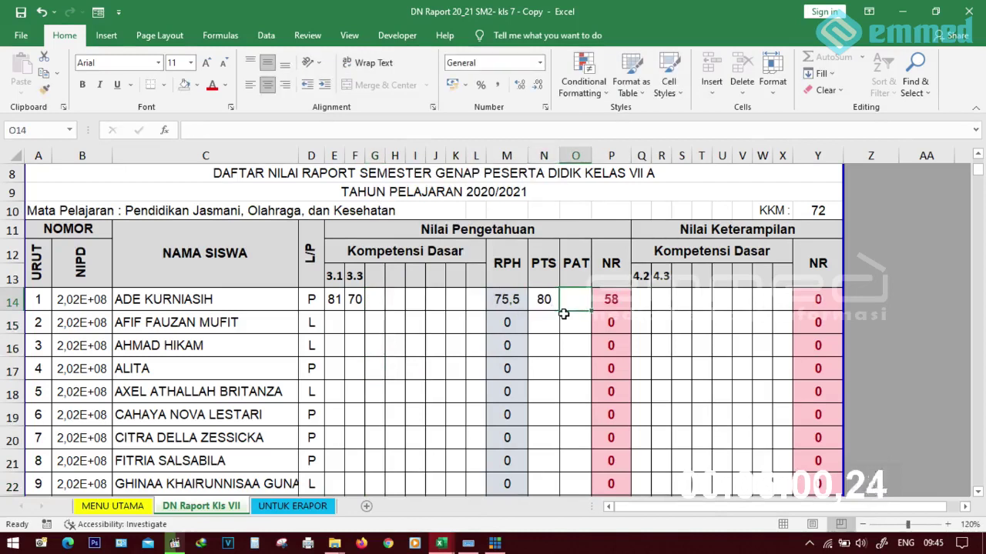
pyautogui.write('80')
pyautogui.press('Tab')
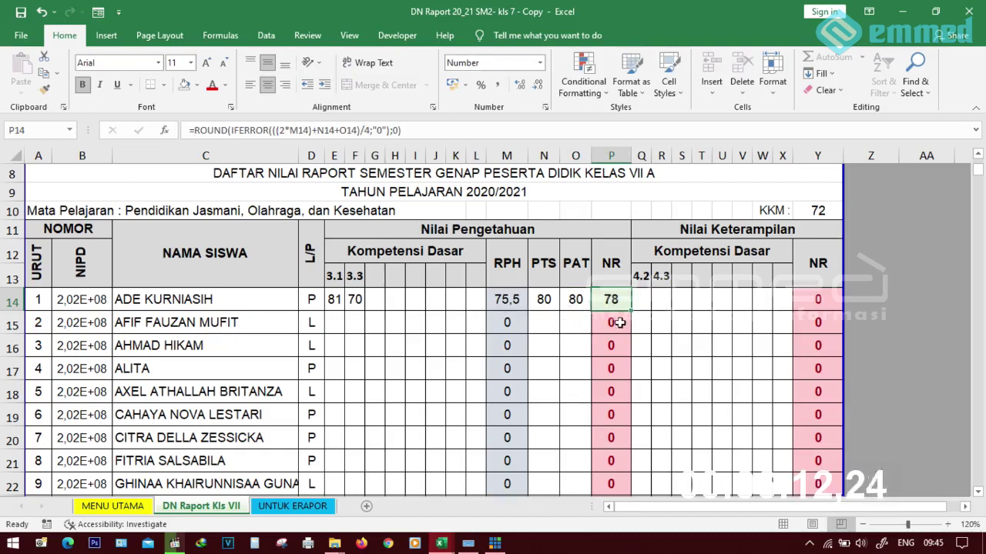
# Step: Enter the second student's Nilai Pengetahuan scores as 70 for KD 3.1 and 70 for KD 3.3
pyautogui.click(620, 323)
pyautogui.click(338, 324)
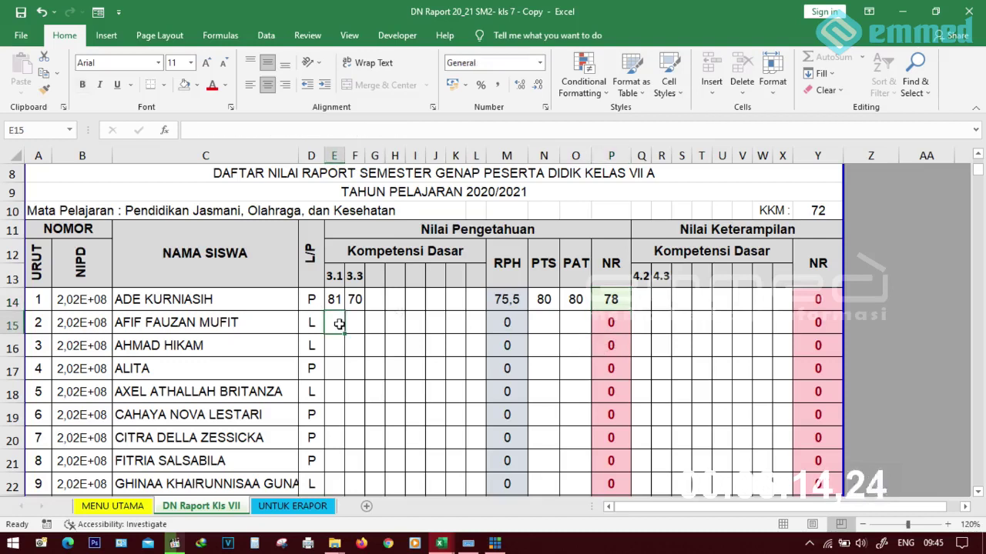
pyautogui.write('70')
pyautogui.press('Tab')
pyautogui.write('70')
pyautogui.press('Tab')
# Step: Enter the second student's Nilai Pengetahuan exam scores as 70 for PTS and 70 for PAT
pyautogui.press('Tab')
pyautogui.press('Tab')
pyautogui.press('Tab')
pyautogui.press('Tab')
pyautogui.press('Tab')
pyautogui.press('Tab')
pyautogui.press('Tab')
pyautogui.press('Tab')
pyautogui.press('Tab')
pyautogui.hotkey('shift', 'Tab')
pyautogui.hotkey('shift', 'Tab')
pyautogui.write('70')
pyautogui.press('Tab')
pyautogui.write('70')
pyautogui.press('Tab')
pyautogui.press('Tab')
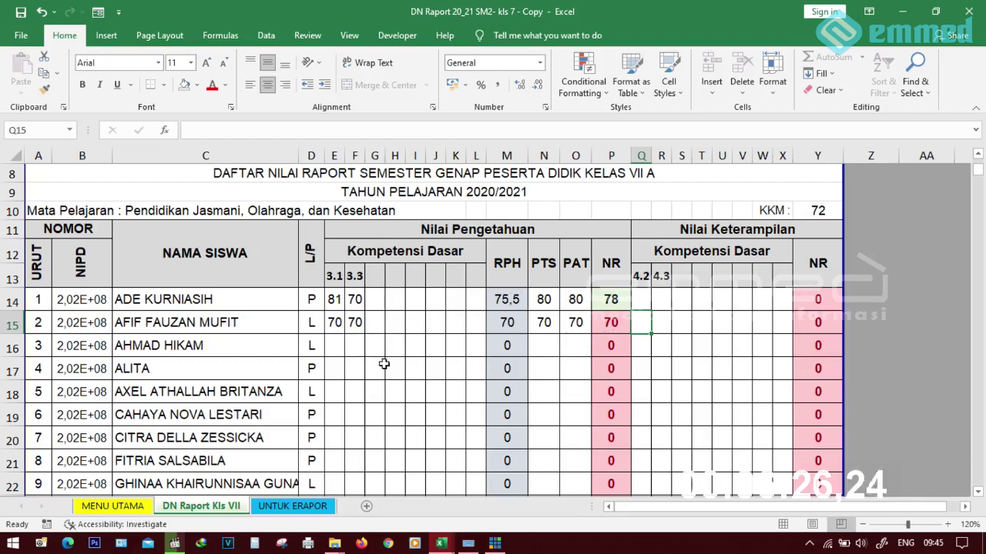
# Step: Compare the Nilai Pengetahuan NR cells of the first two students, and select the first student's KD 4.2 score cell
pyautogui.click(599, 330)
pyautogui.click(620, 306)
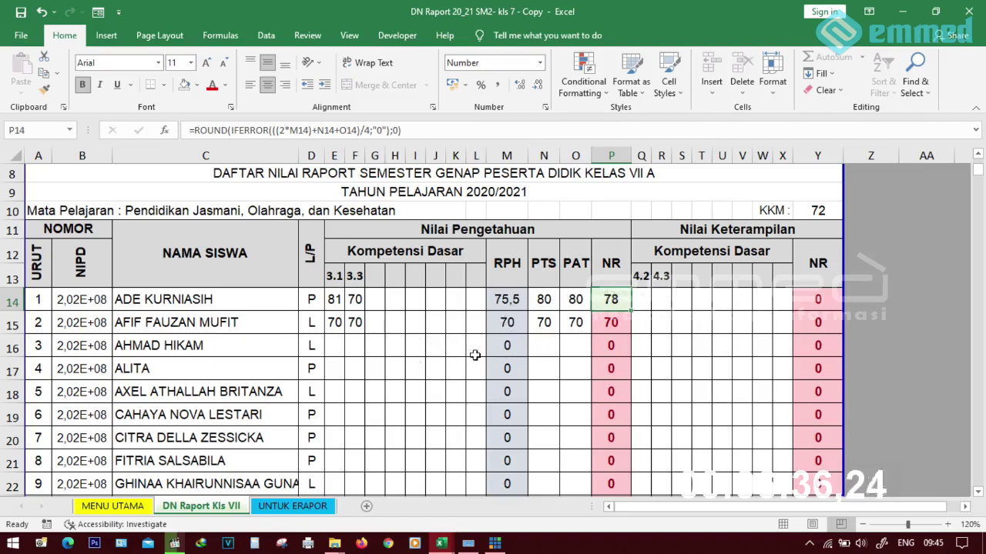
pyautogui.click(636, 301)
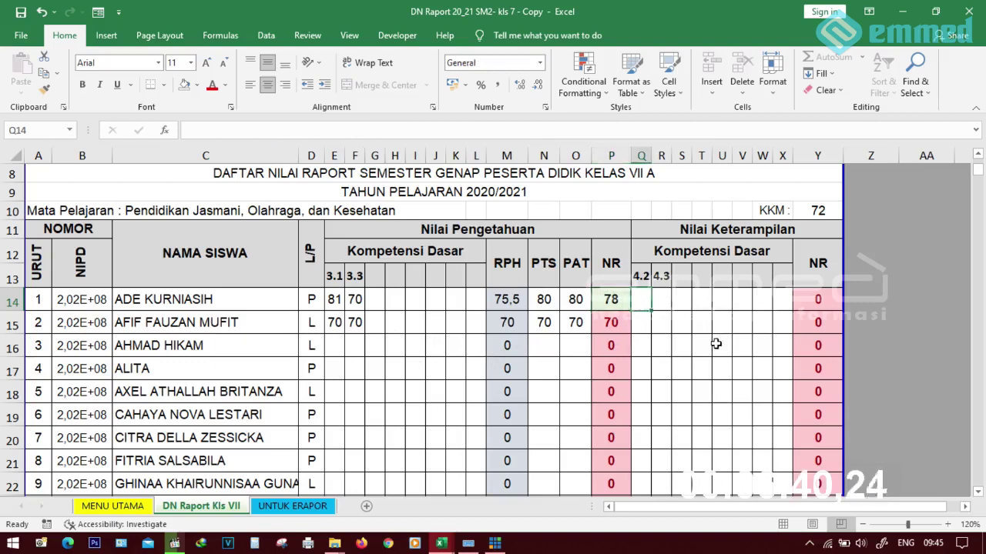
# Step: Enter the first student's Nilai Keterampilan scores as 80 for KD 4.2 and 89 for KD 4.3
pyautogui.write('80')
pyautogui.press('Tab')
pyautogui.write('80')
pyautogui.press('Tab')
pyautogui.press('Left')
pyautogui.write('89')
pyautogui.press('Return')
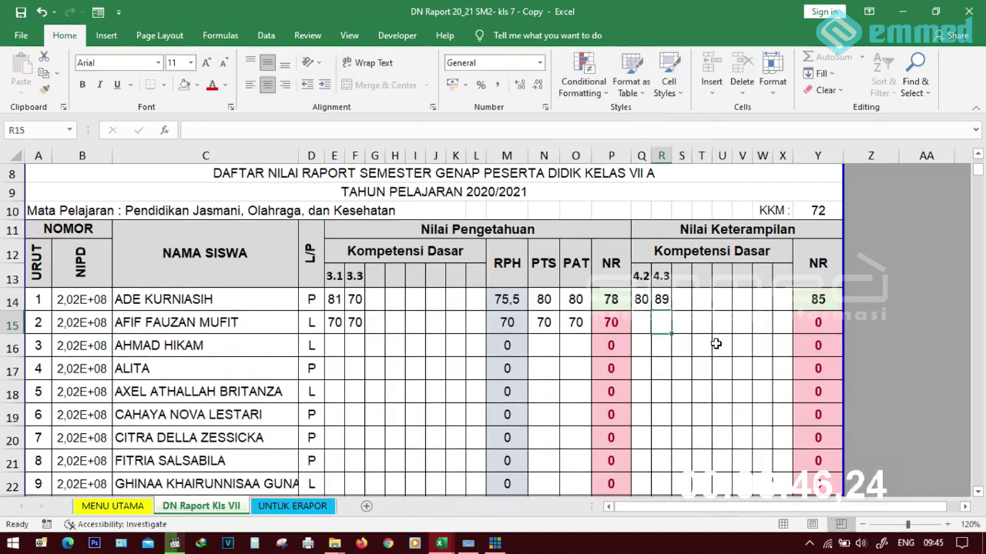
# Step: Enter a score of 80 for the first student in each of the two unassigned Keterampilan columns right after KD 4.3
pyautogui.click(684, 302)
pyautogui.moveTo(682, 301); pyautogui.dragTo(783, 306)
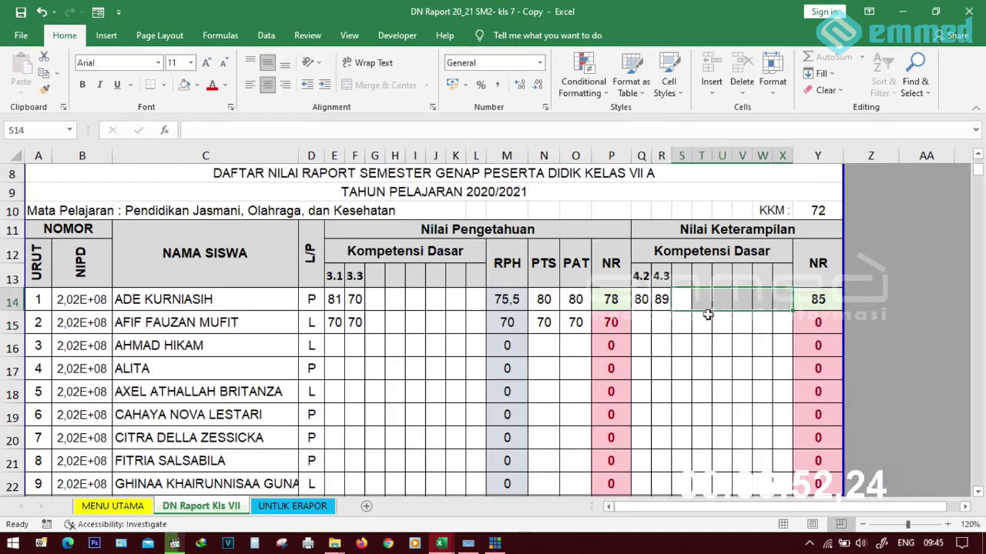
pyautogui.click(683, 300)
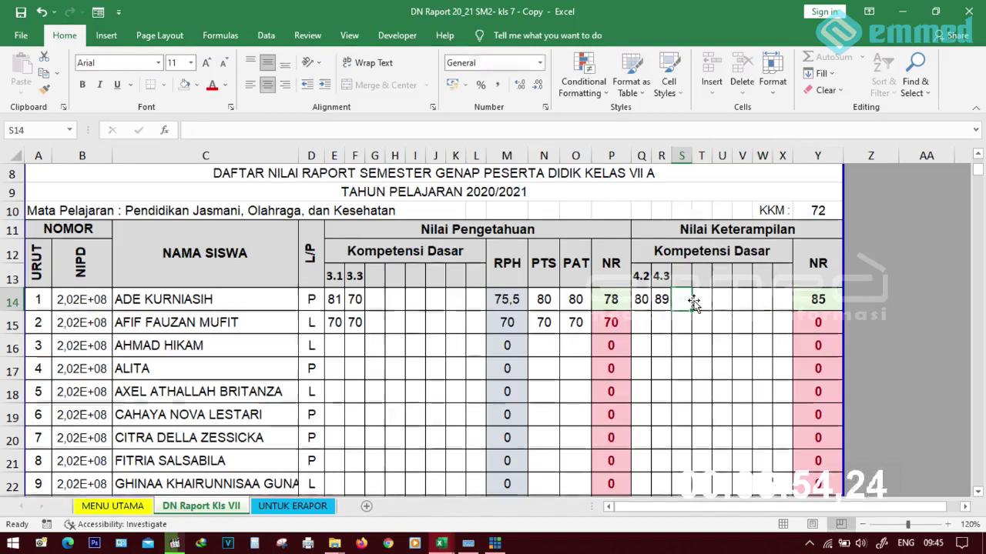
pyautogui.write('80')
pyautogui.press('Tab')
pyautogui.write('80')
pyautogui.press('Tab')
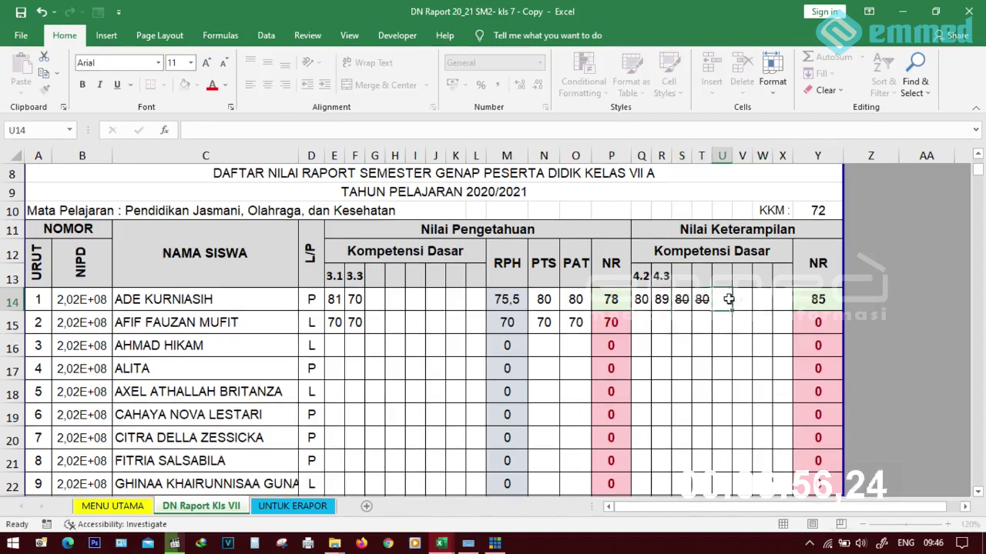
pyautogui.click(764, 323)
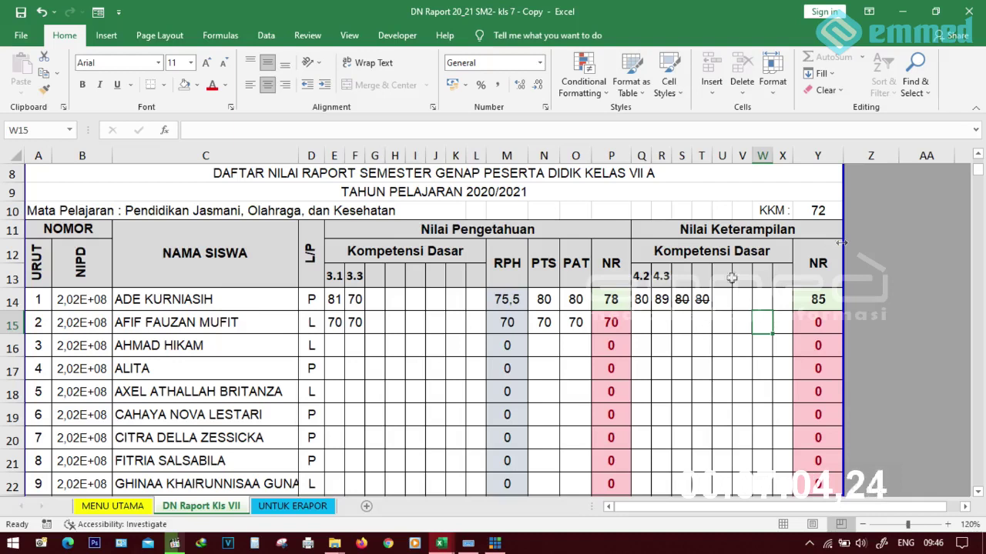
# Step: On the MENU UTAMA sheet, set the third Kompetensi Dasar to 3.5 for Pengetahuan and 4.6 for Ketrampilan, and return to DN Raport Kls VII
pyautogui.click(123, 510)
pyautogui.click(408, 374)
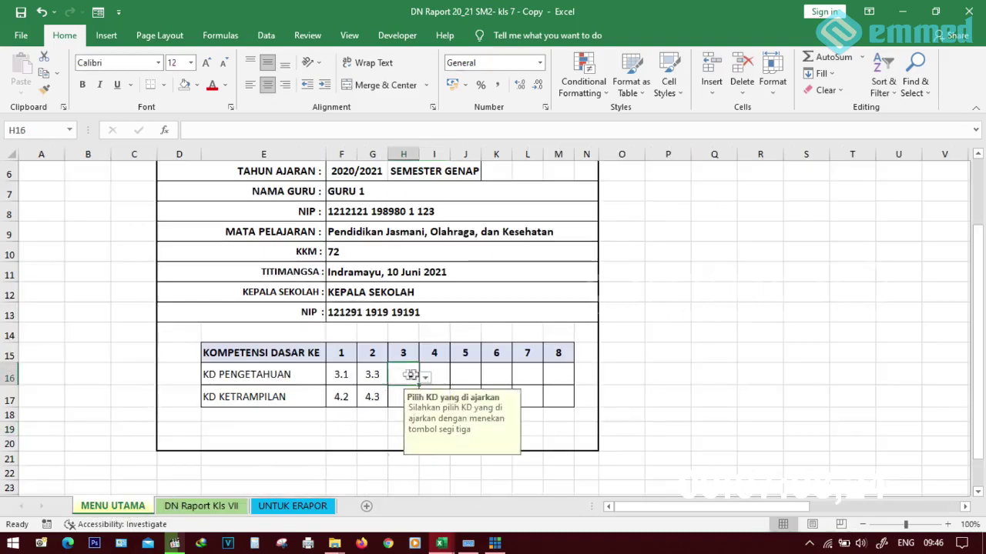
pyautogui.click(424, 378)
pyautogui.click(405, 444)
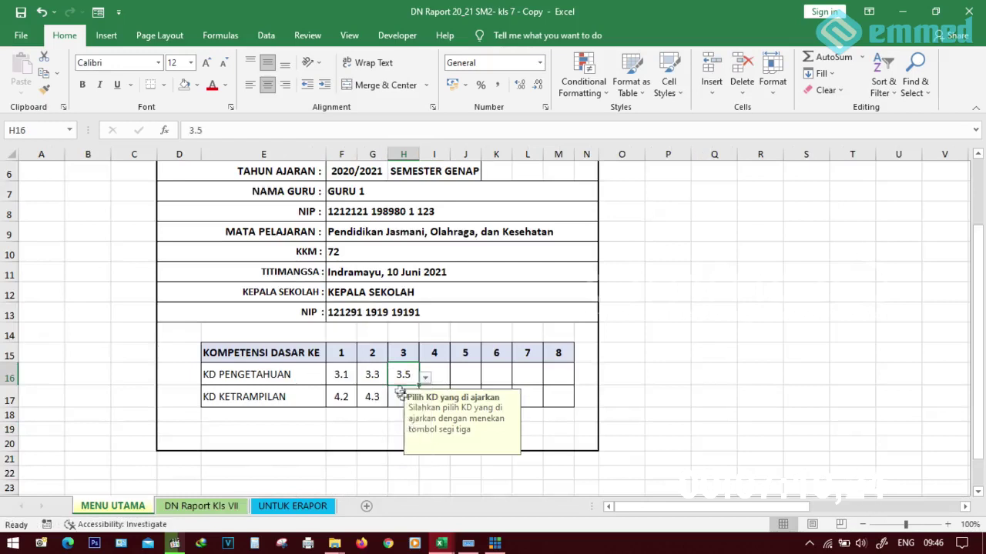
pyautogui.click(401, 394)
pyautogui.click(424, 399)
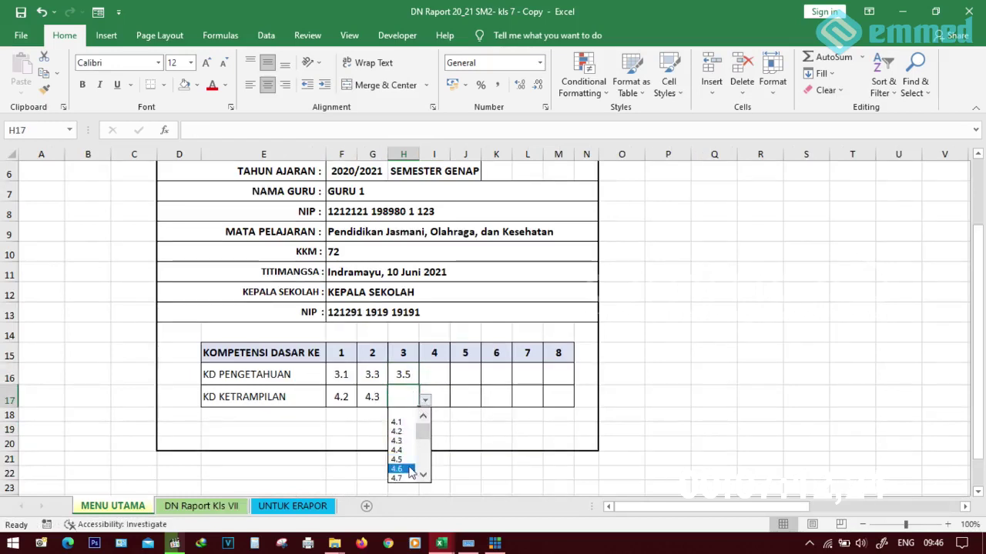
pyautogui.click(410, 471)
pyautogui.click(288, 434)
pyautogui.click(201, 506)
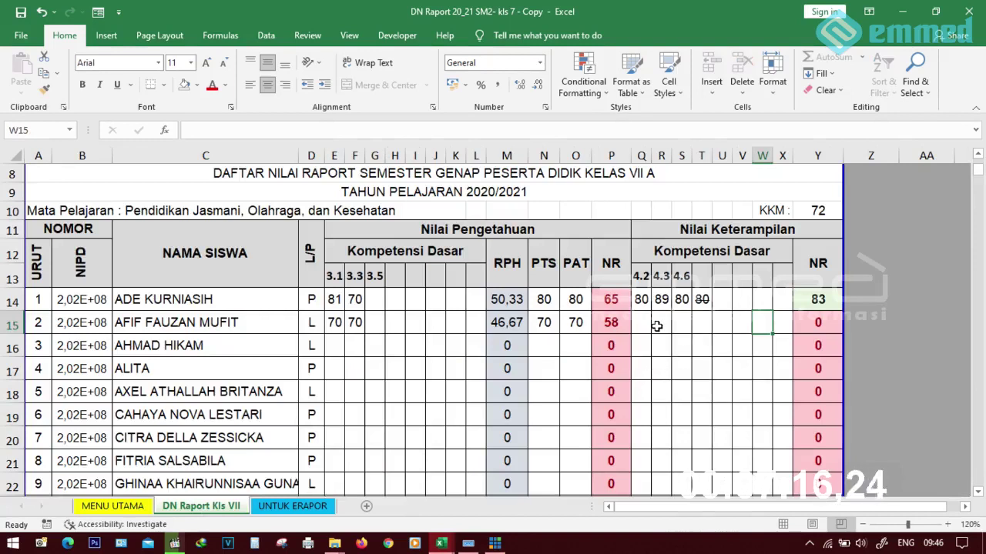
# Step: Check the first student's RPH formula cell against the empty KD 3.5 score cell
pyautogui.click(520, 297)
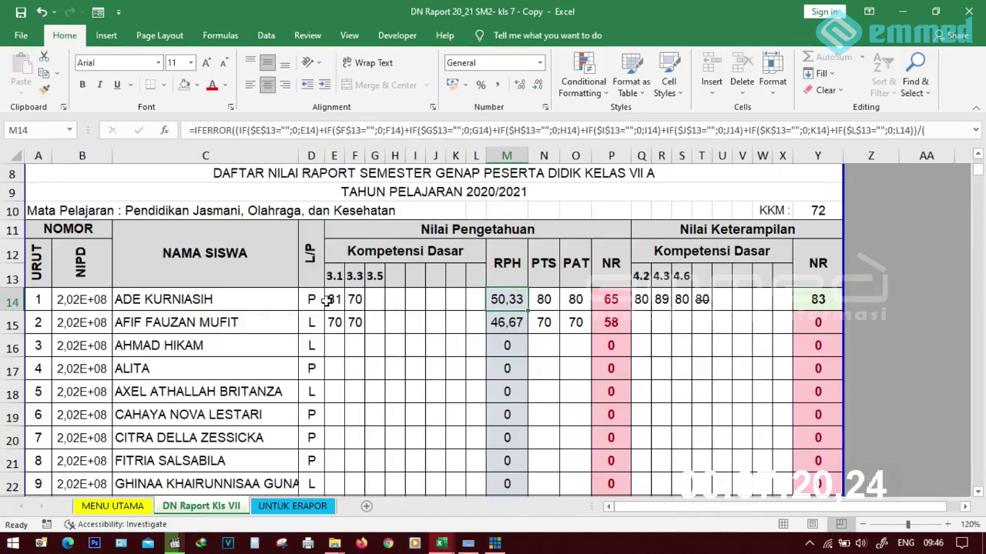
pyautogui.click(381, 299)
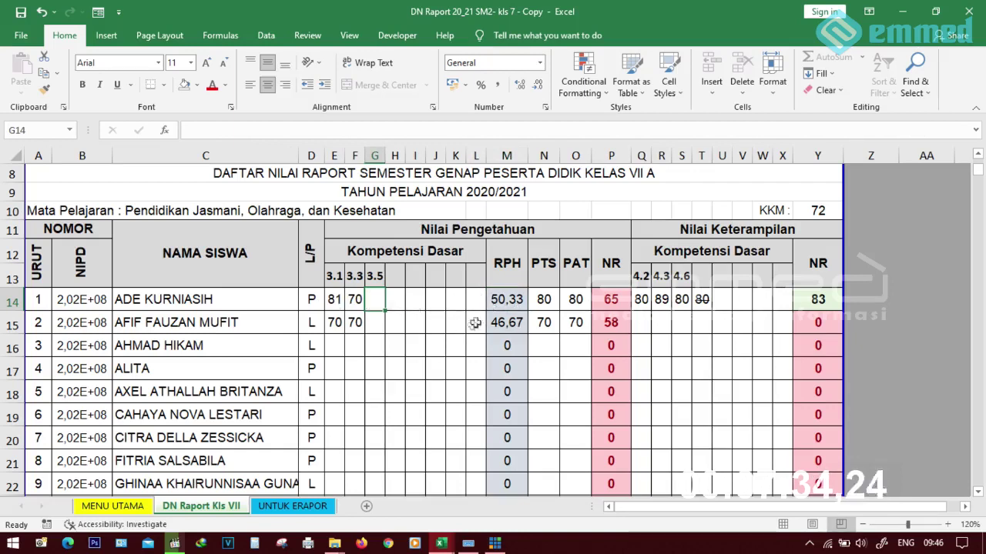
pyautogui.click(503, 299)
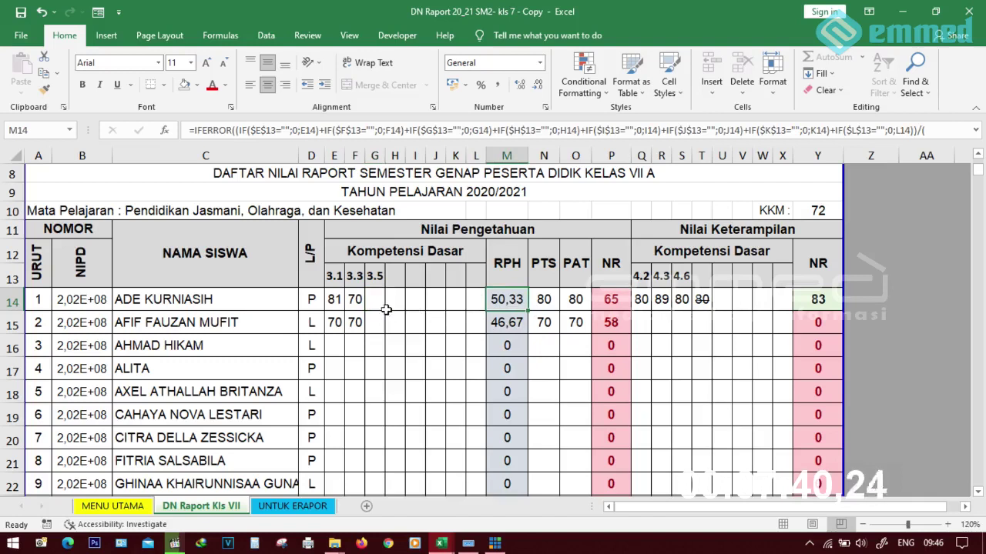
pyautogui.click(682, 344)
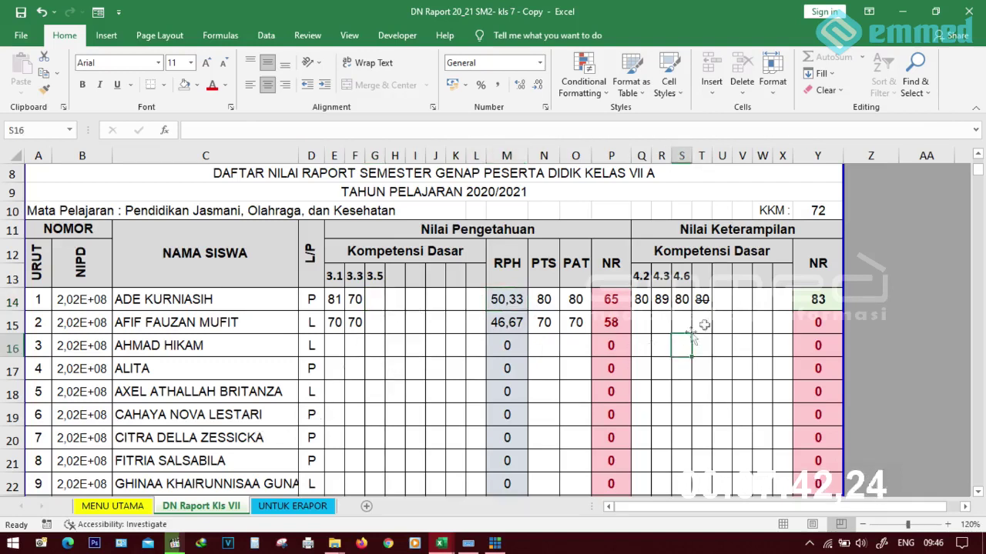
# Step: Open the UNTUK ERAPOR sheet and examine the KELAS 7-A table header and its first two student rows
pyautogui.click(287, 507)
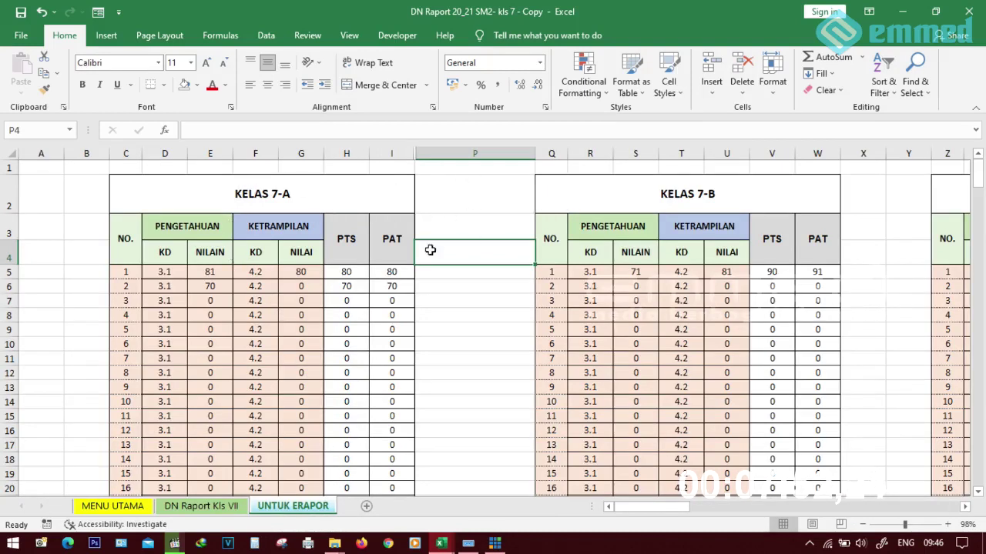
pyautogui.click(174, 271)
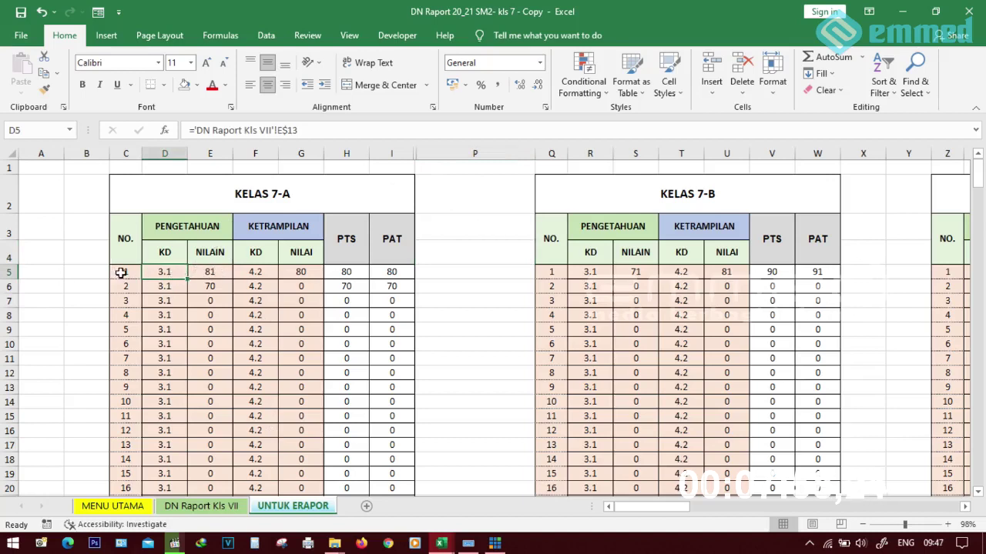
pyautogui.moveTo(204, 207); pyautogui.dragTo(149, 262)
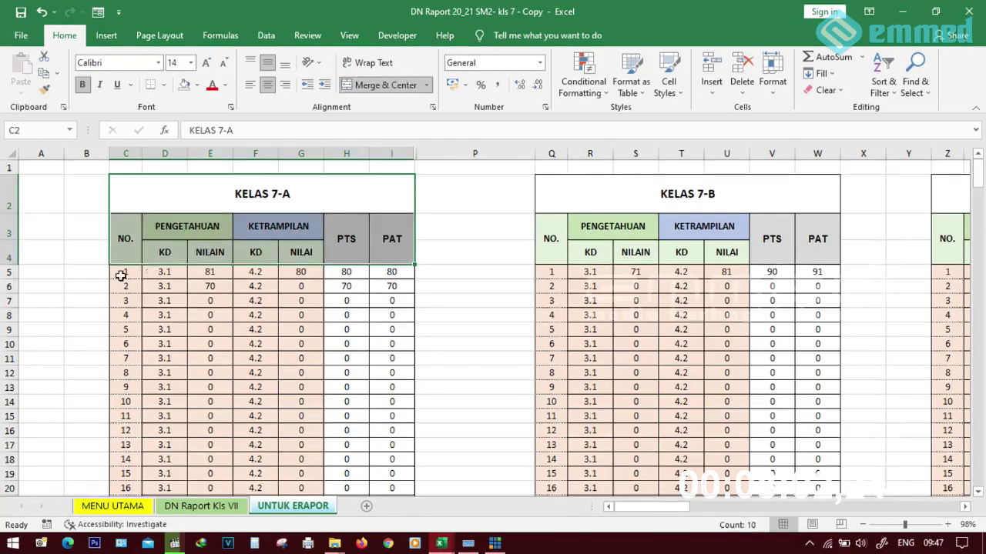
pyautogui.click(121, 275)
pyautogui.click(14, 272)
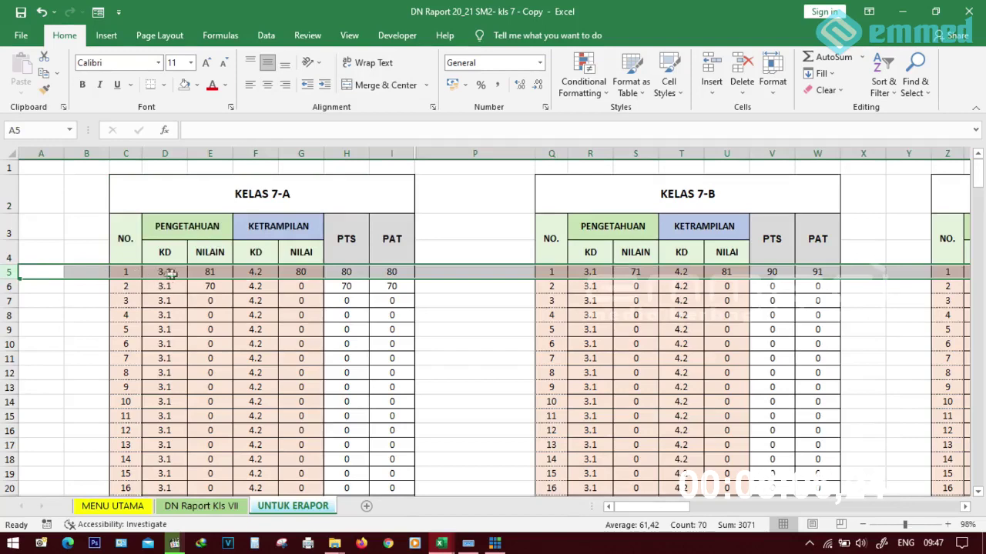
pyautogui.scroll(-2, 177, 346)
pyautogui.scroll(1, 114, 245)
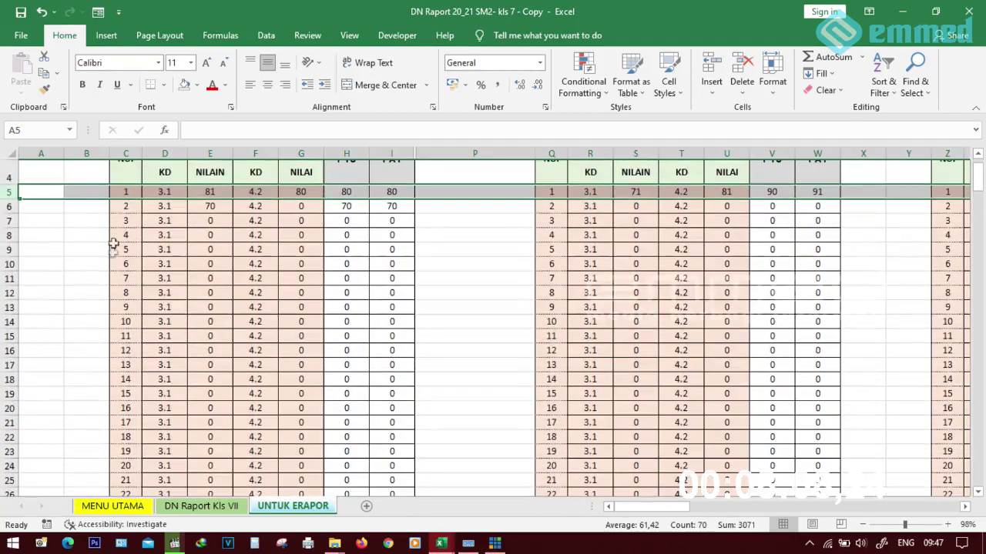
pyautogui.click(128, 208)
pyautogui.scroll(1, 166, 263)
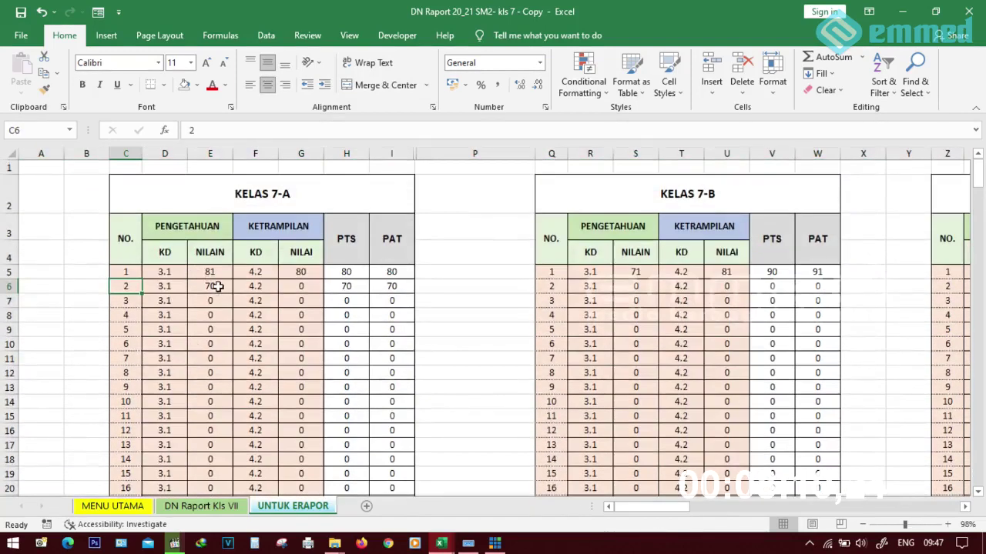
# Step: Examine the KELAS 7-A Pengetahuan NILAIN column and its KD blocks down to the block without a KD starting at row 101
pyautogui.moveTo(207, 270); pyautogui.dragTo(207, 459)
pyautogui.scroll(-1, 231, 326)
pyautogui.scroll(1, 231, 292)
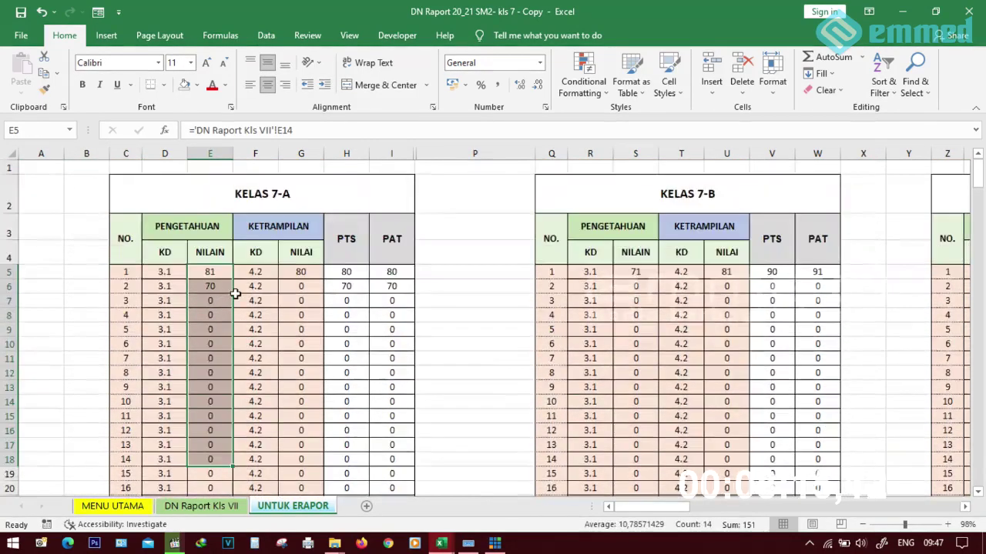
pyautogui.click(179, 275)
pyautogui.scroll(-17, 173, 269)
pyautogui.scroll(-10, 171, 266)
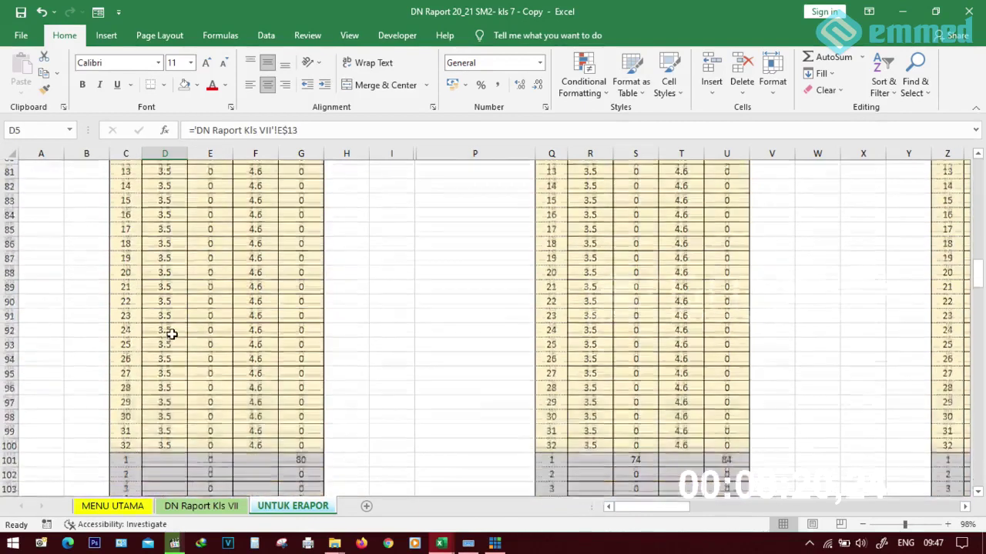
pyautogui.scroll(-1, 171, 333)
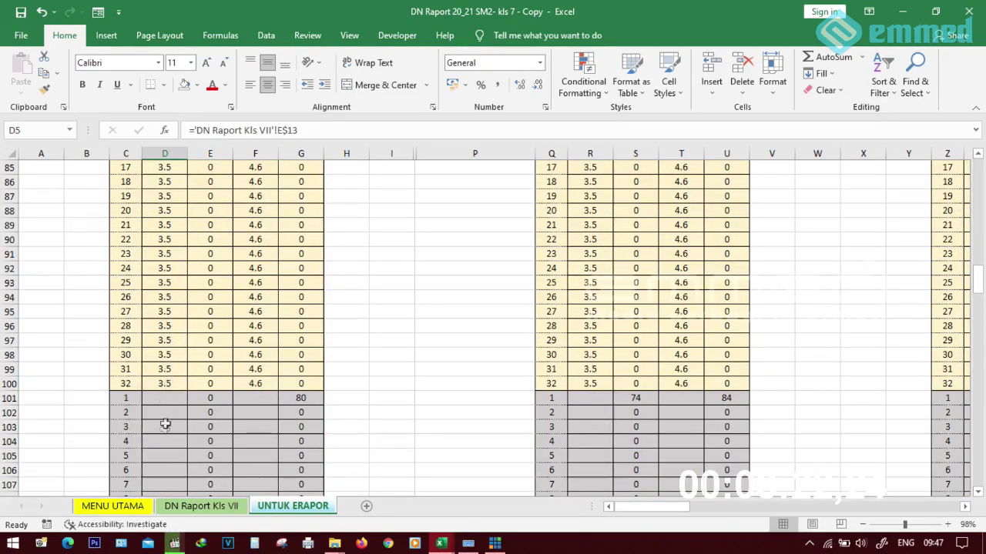
pyautogui.click(227, 397)
pyautogui.scroll(-2, 229, 398)
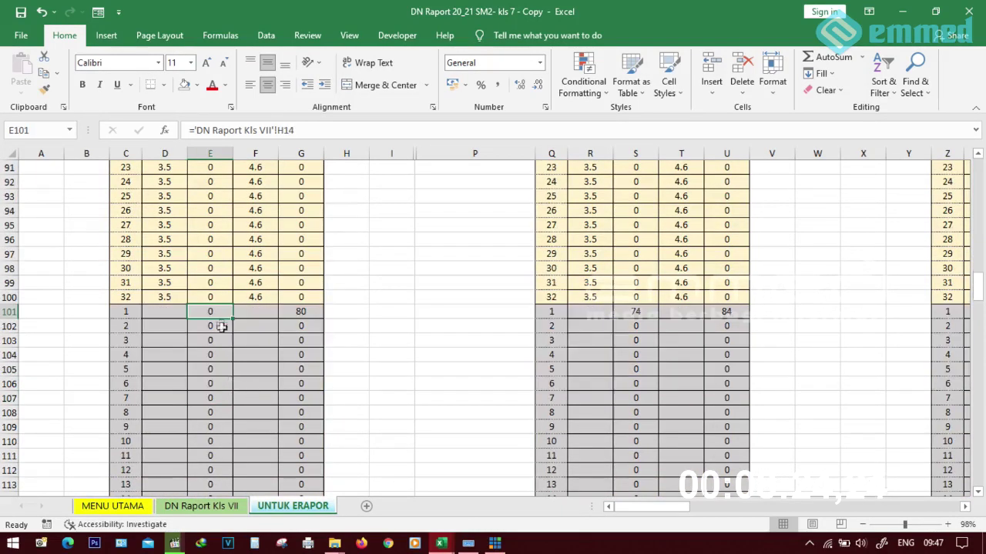
pyautogui.scroll(-1, 212, 369)
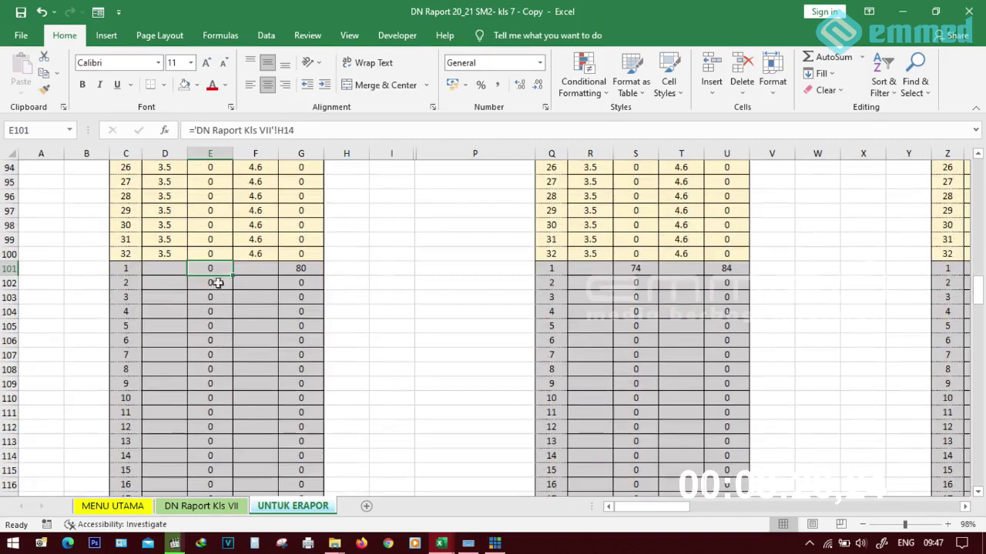
pyautogui.scroll(20, 173, 270)
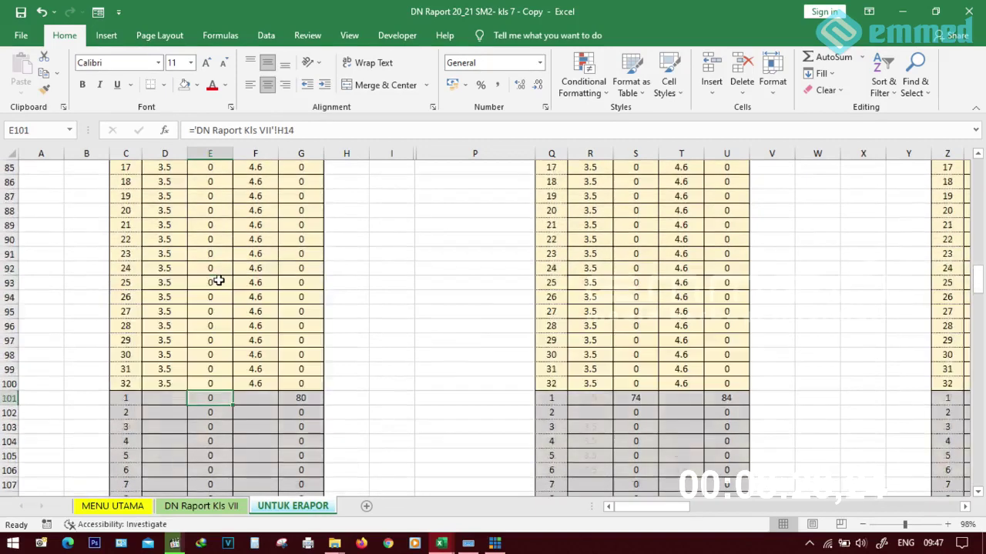
pyautogui.scroll(9, 220, 282)
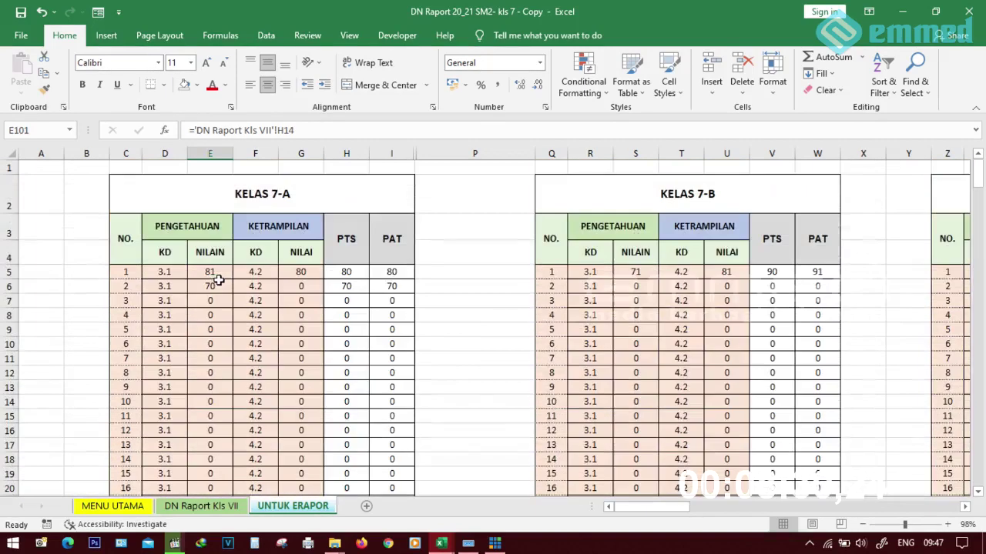
# Step: Copy the KELAS 7-A Pengetahuan NILAIN scores in E5:E100, covering KD 3.1, 3.3 and 3.5
pyautogui.moveTo(222, 286); pyautogui.dragTo(222, 256)
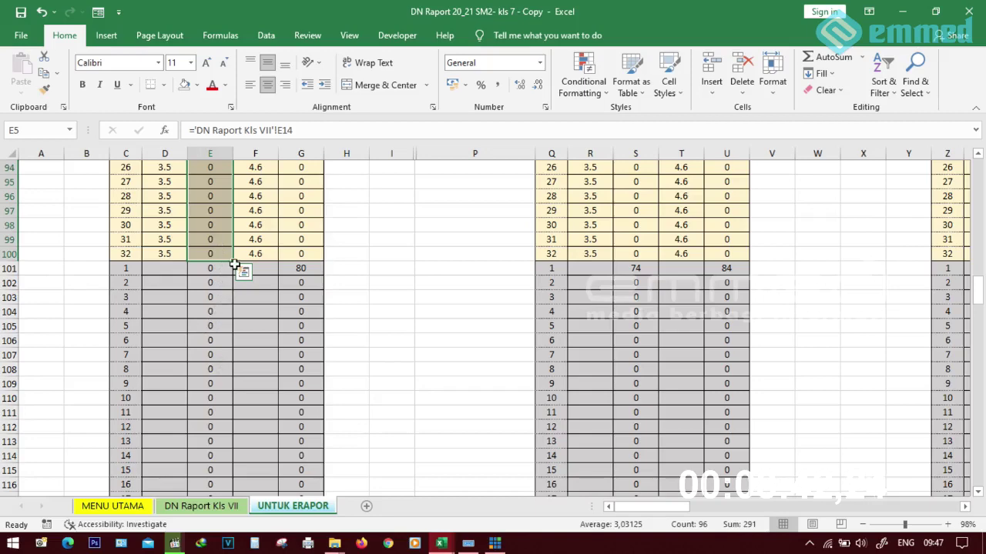
pyautogui.scroll(10, 212, 266)
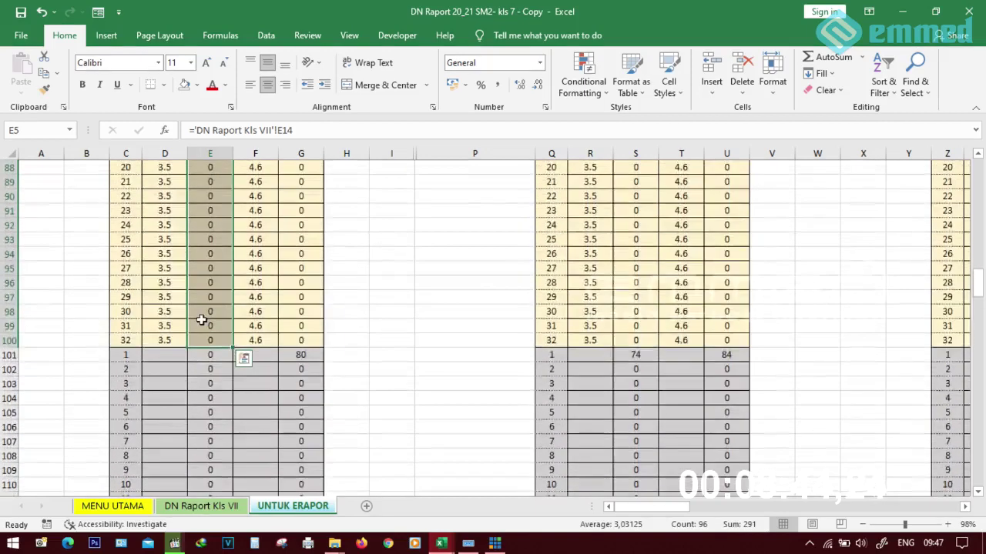
pyautogui.rightClick(215, 297)
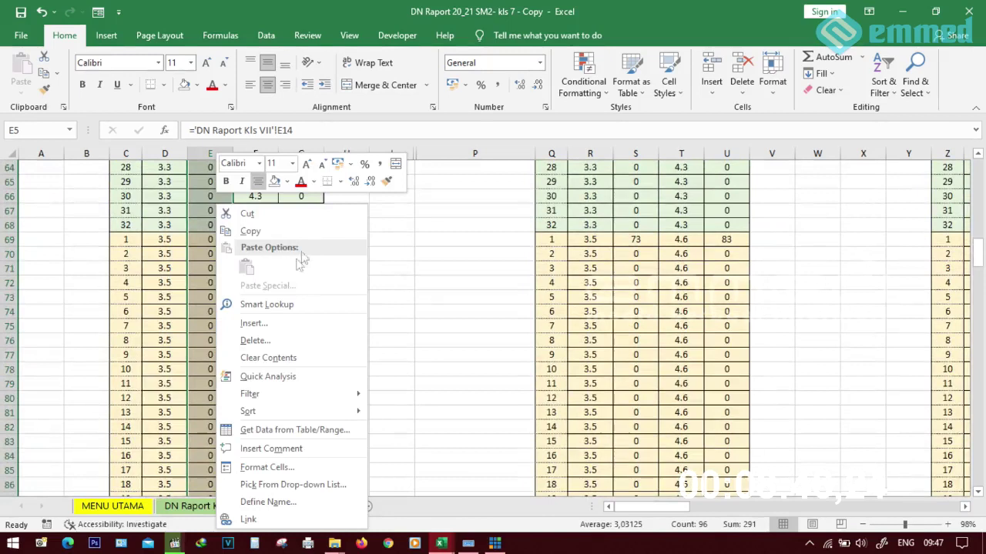
pyautogui.click(248, 231)
pyautogui.hotkey('ctrl', 'pagedown')
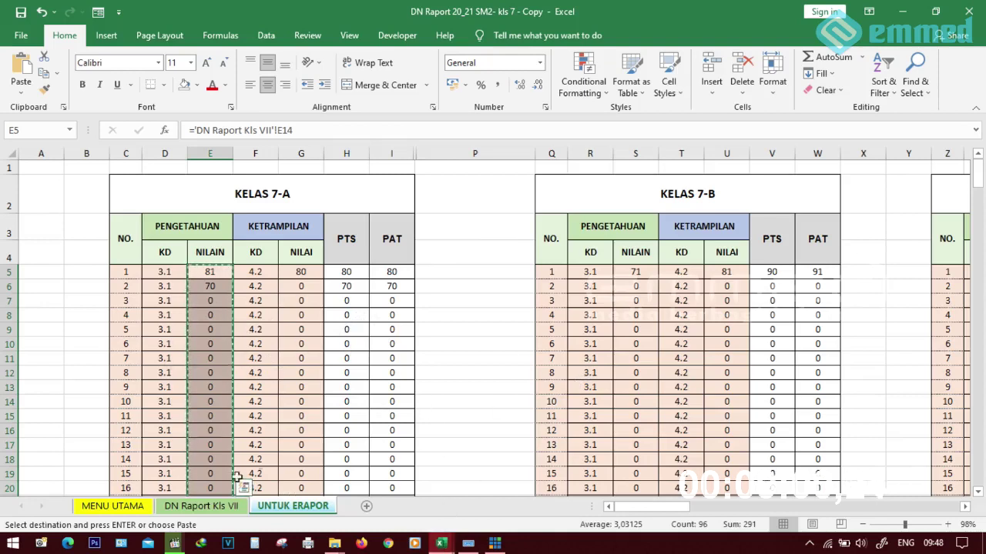
# Step: Switch to the F_KD_Ket_Bahasa Indonesia_Kelas VIII-A workbook and paste the copied scores as values into the Nilai column from G6
pyautogui.moveTo(441, 543)
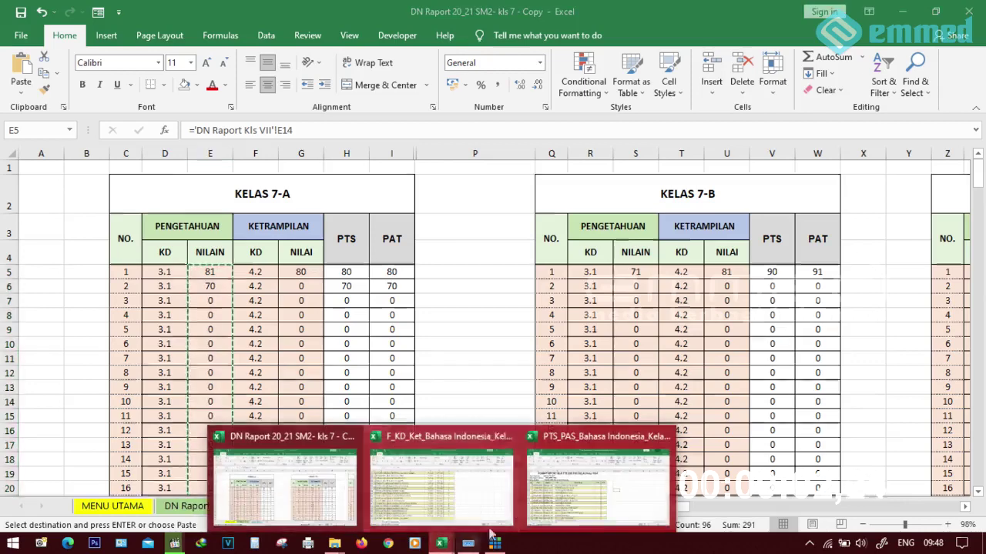
pyautogui.click(470, 477)
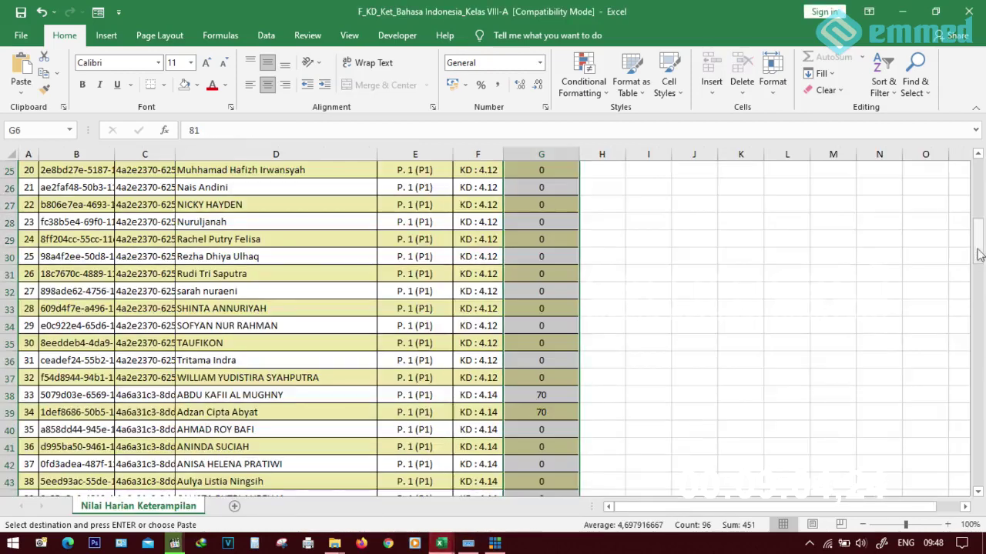
pyautogui.moveTo(978, 244); pyautogui.dragTo(977, 157)
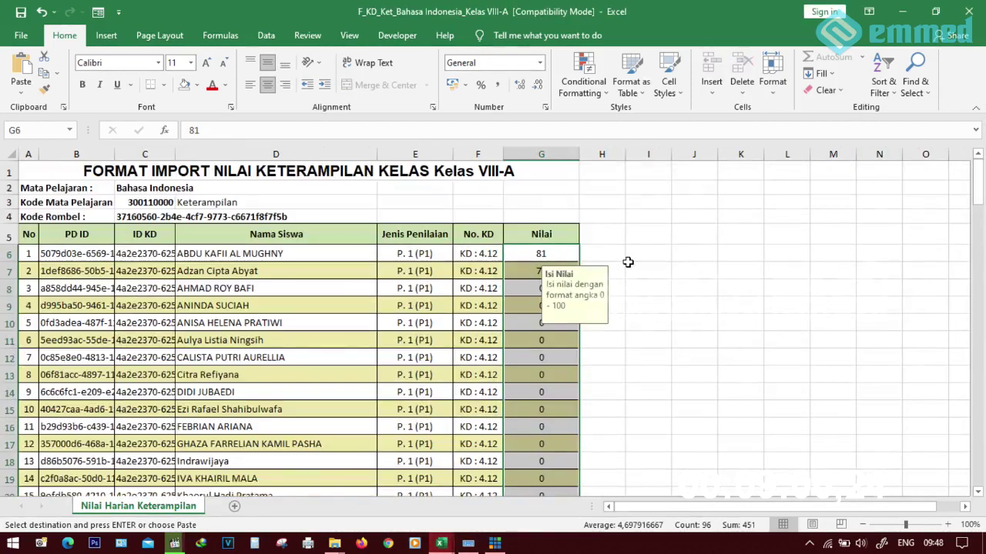
pyautogui.rightClick(547, 251)
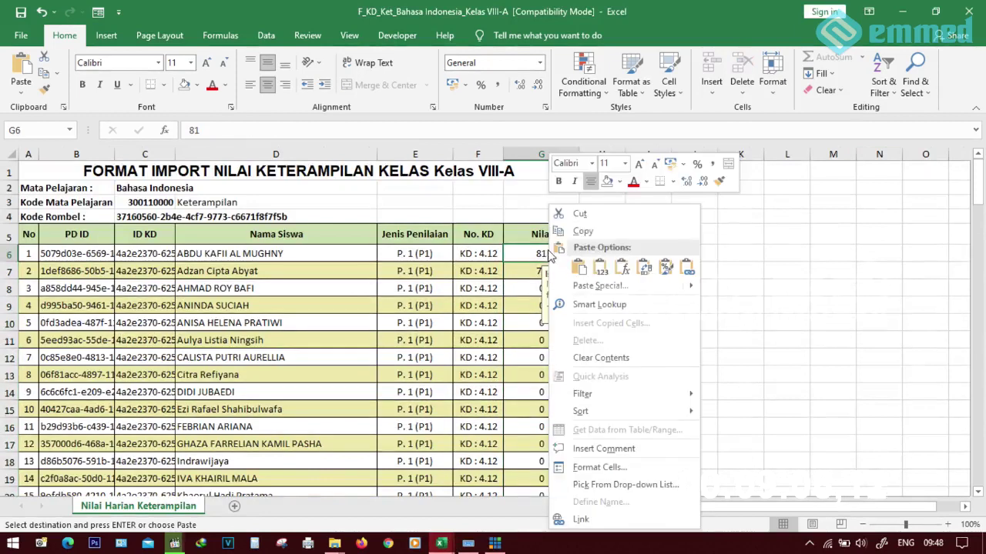
pyautogui.click(605, 271)
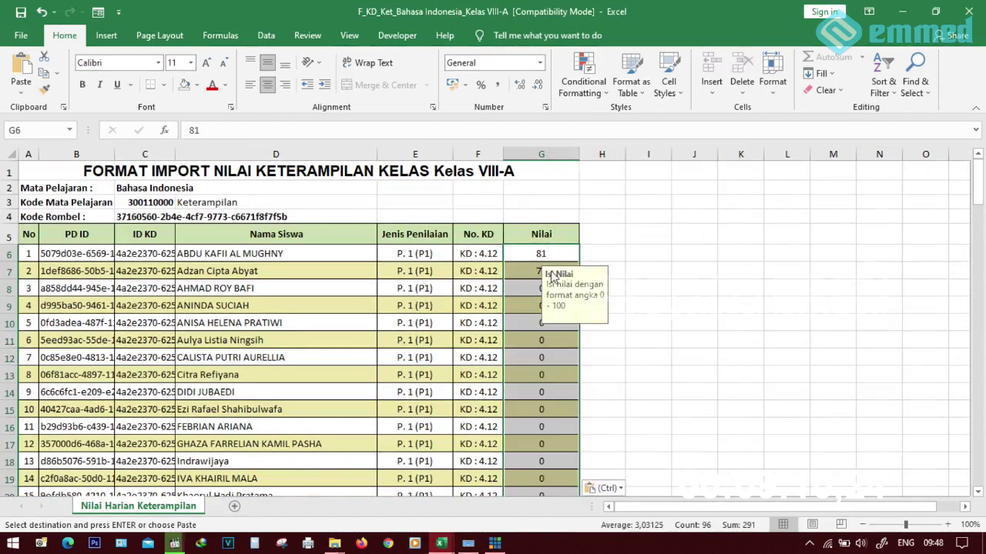
# Step: Examine the pasted Nilai scores across the KD 4.12, 4.14 and 4.16 blocks down to the empty KD 4.18 block starting at row 102
pyautogui.scroll(-16, 535, 326)
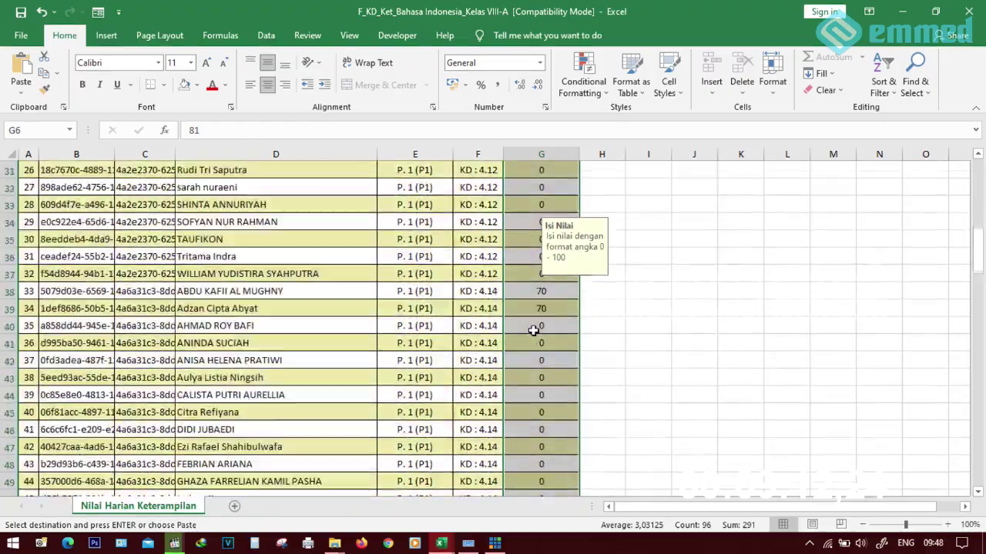
pyautogui.scroll(-7, 532, 331)
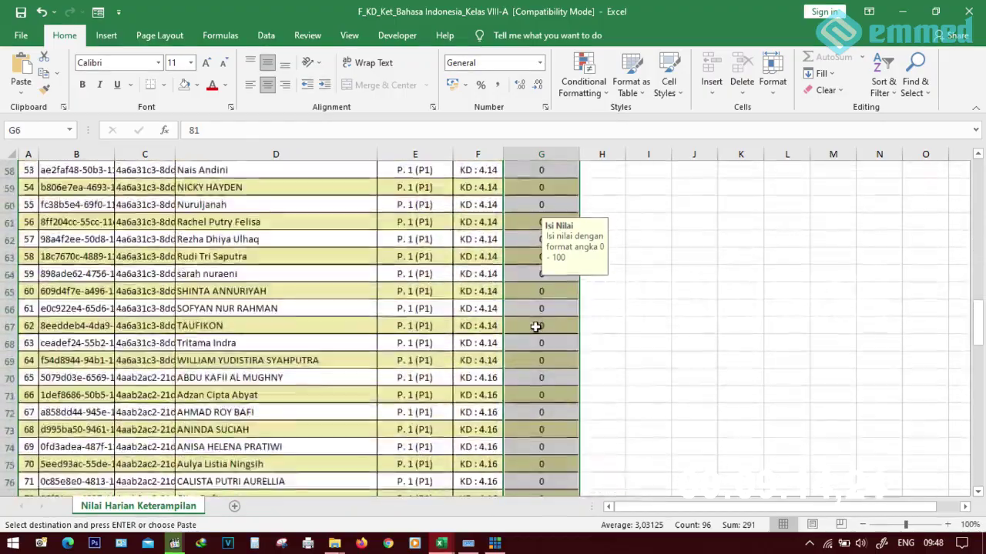
pyautogui.scroll(-6, 535, 326)
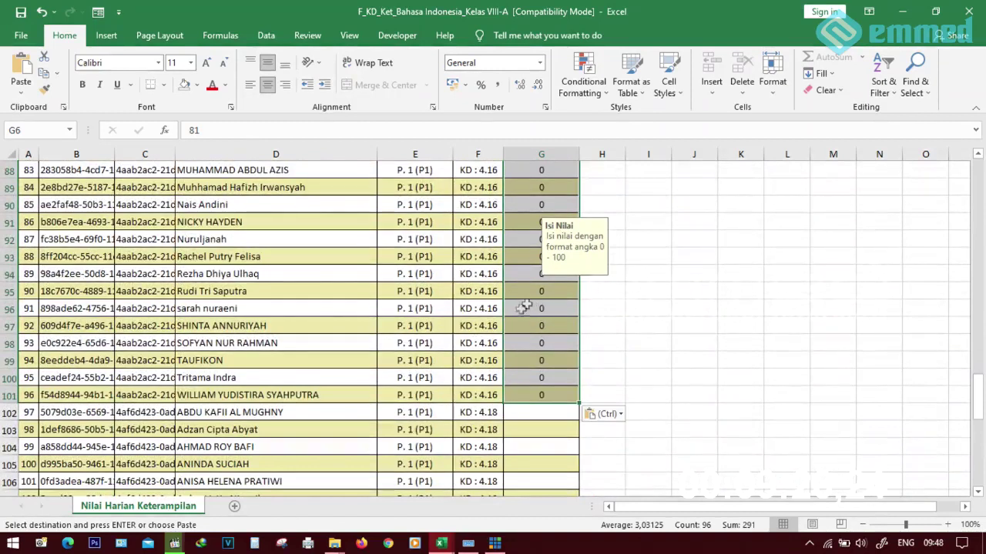
pyautogui.scroll(-1, 497, 335)
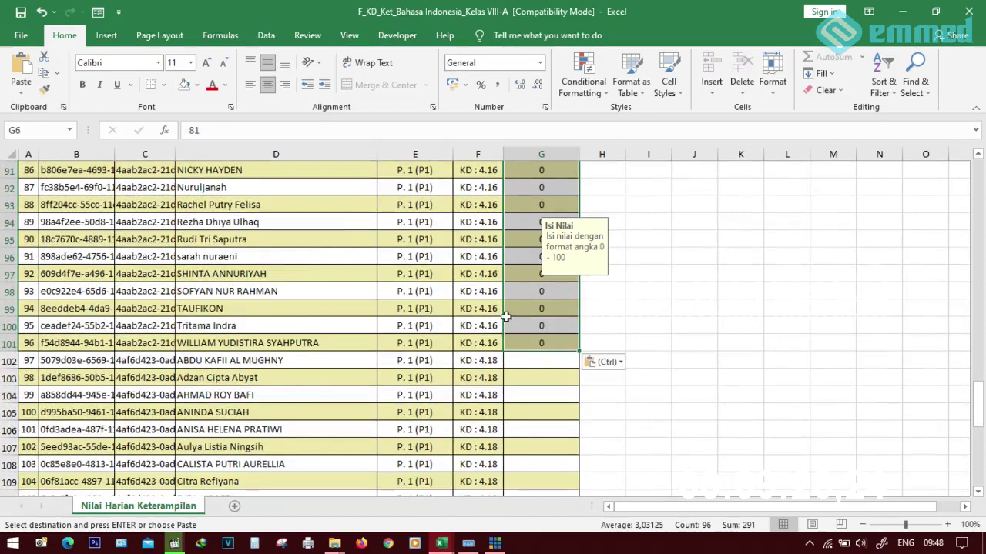
pyautogui.scroll(-1, 502, 320)
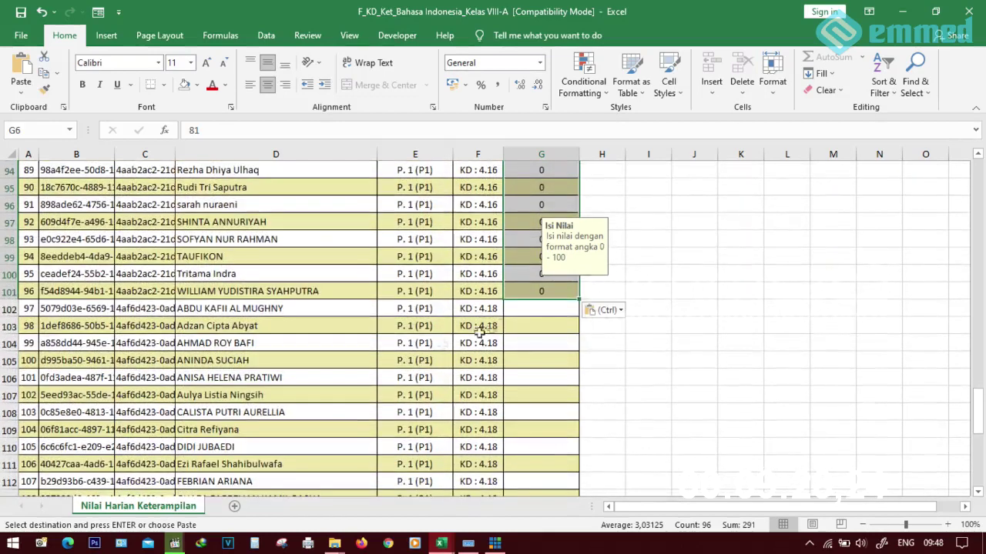
pyautogui.click(537, 308)
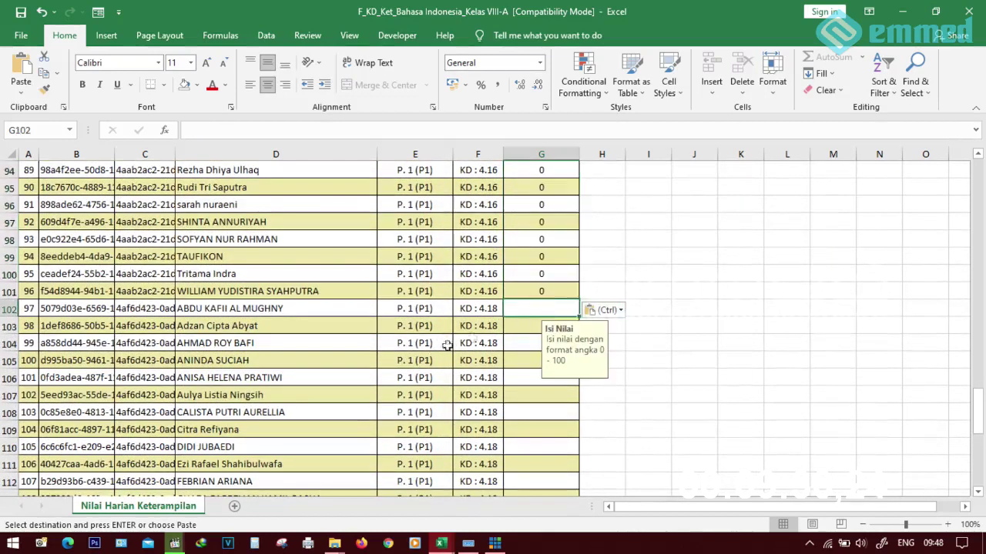
pyautogui.scroll(-1, 500, 331)
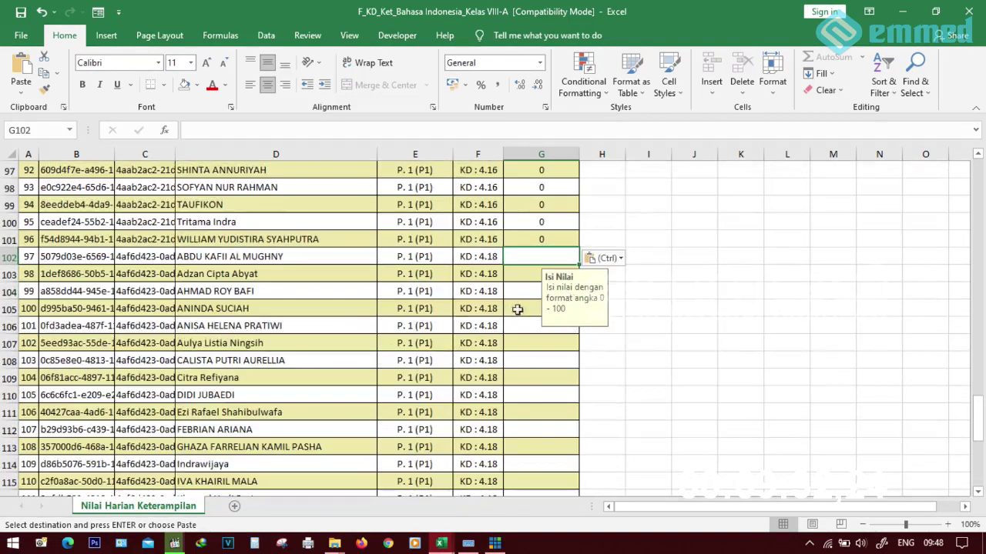
pyautogui.scroll(20, 473, 337)
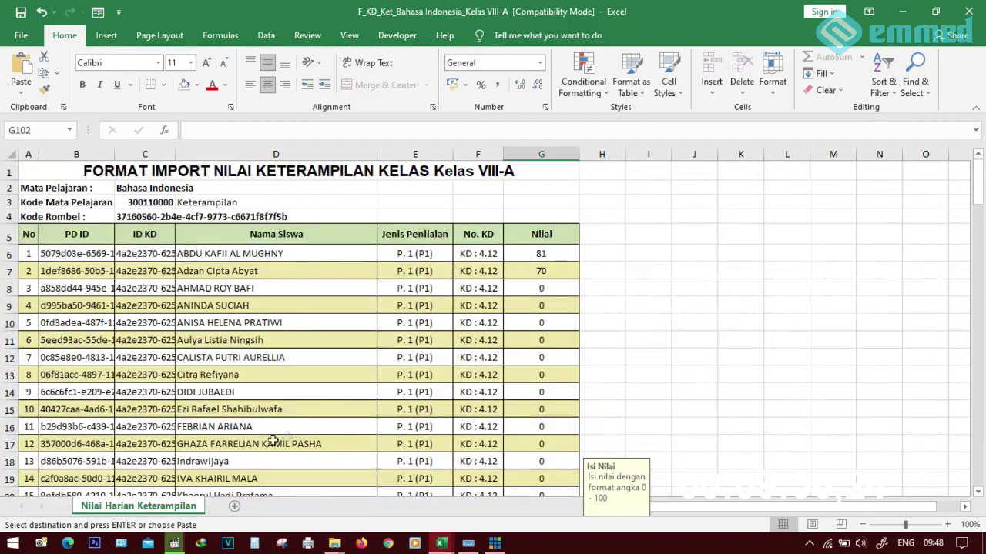
# Step: Switch to the DN Raport 20_21 SM2- kls 7 - Copy workbook and examine the Pengetahuan columns 3.1, 3.3 and 3.5 on DN Raport Kls VII
pyautogui.moveTo(440, 543)
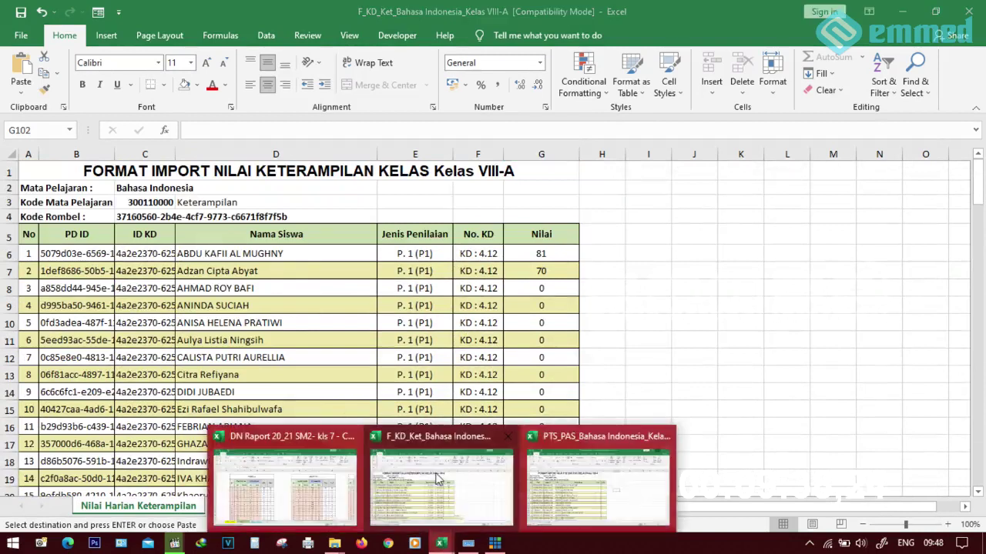
pyautogui.click(329, 483)
pyautogui.click(196, 506)
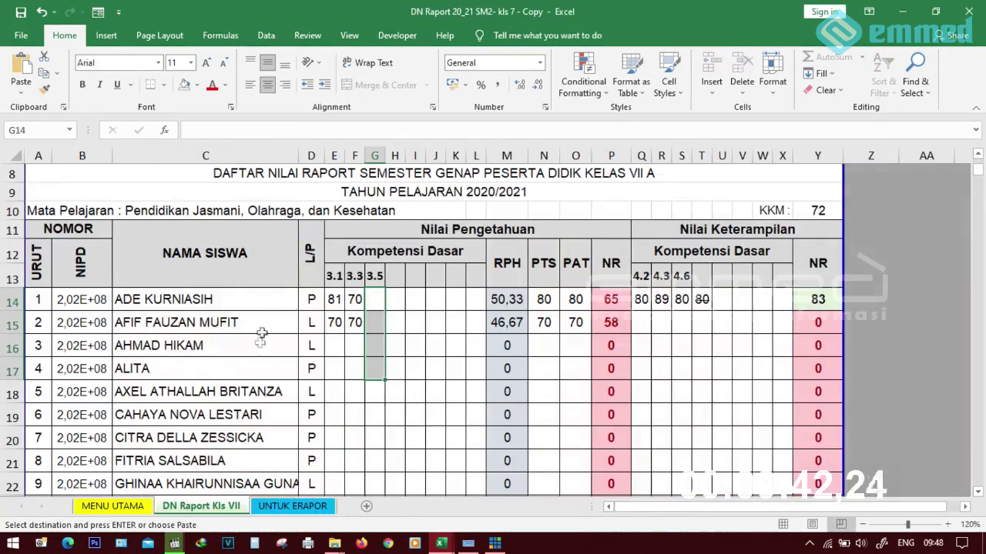
pyautogui.moveTo(332, 300); pyautogui.dragTo(334, 466)
pyautogui.scroll(-6, 385, 314)
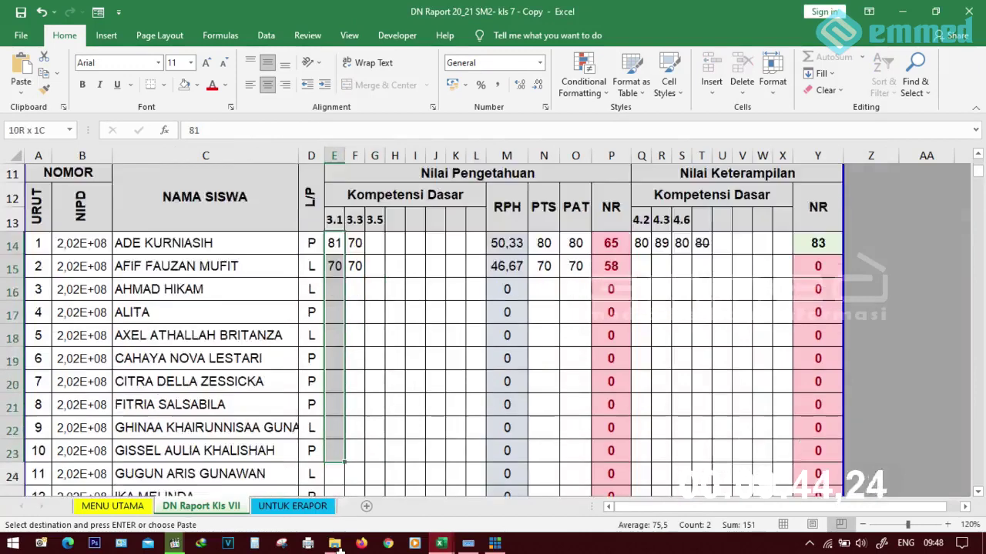
pyautogui.scroll(6, 383, 296)
pyautogui.scroll(2, 382, 296)
pyautogui.scroll(-1, 360, 384)
pyautogui.moveTo(356, 365); pyautogui.dragTo(354, 493)
pyautogui.moveTo(375, 365); pyautogui.dragTo(291, 502)
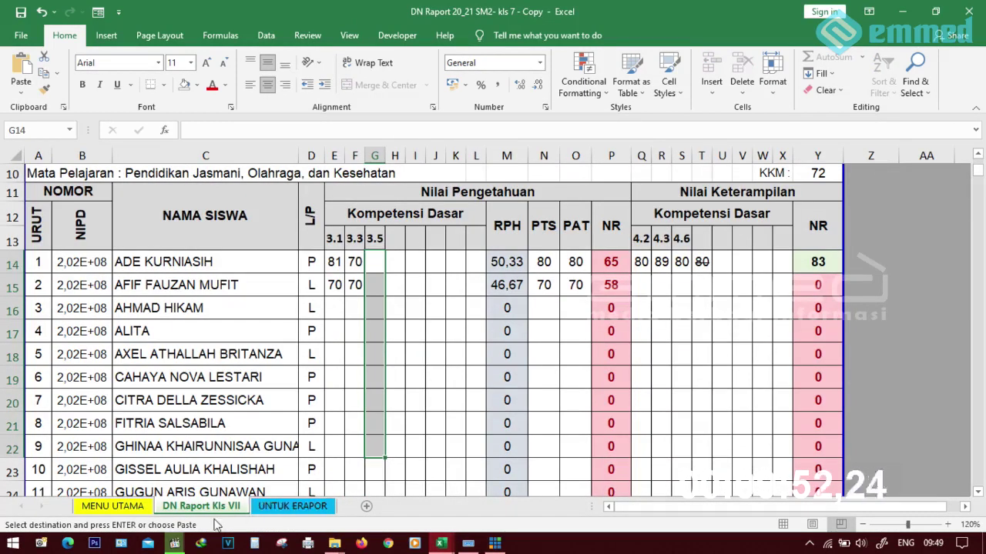
# Step: Open the UNTUK ERAPOR sheet and examine the KELAS 7-A Pengetahuan and Ketrampilan KD and score columns
pyautogui.click(301, 507)
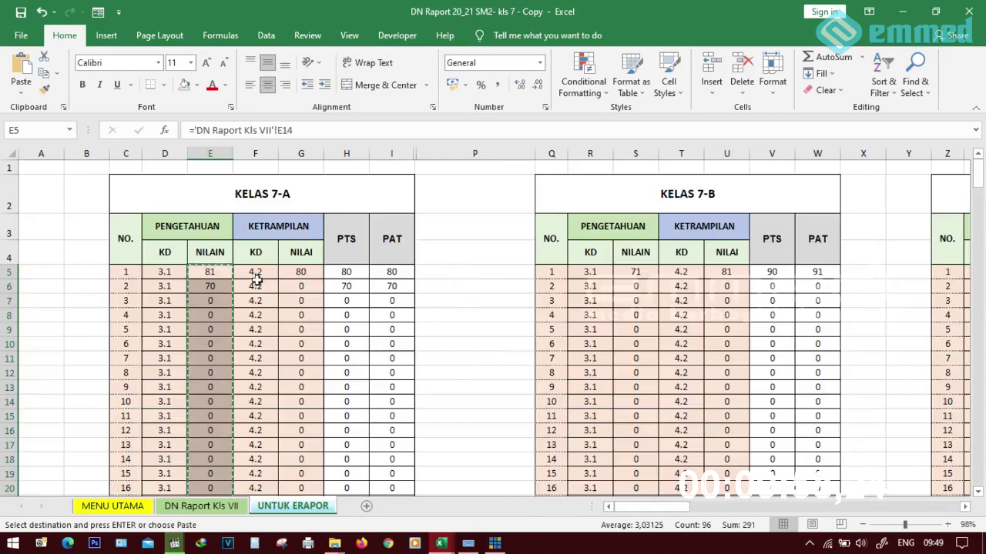
pyautogui.moveTo(170, 269); pyautogui.dragTo(214, 384)
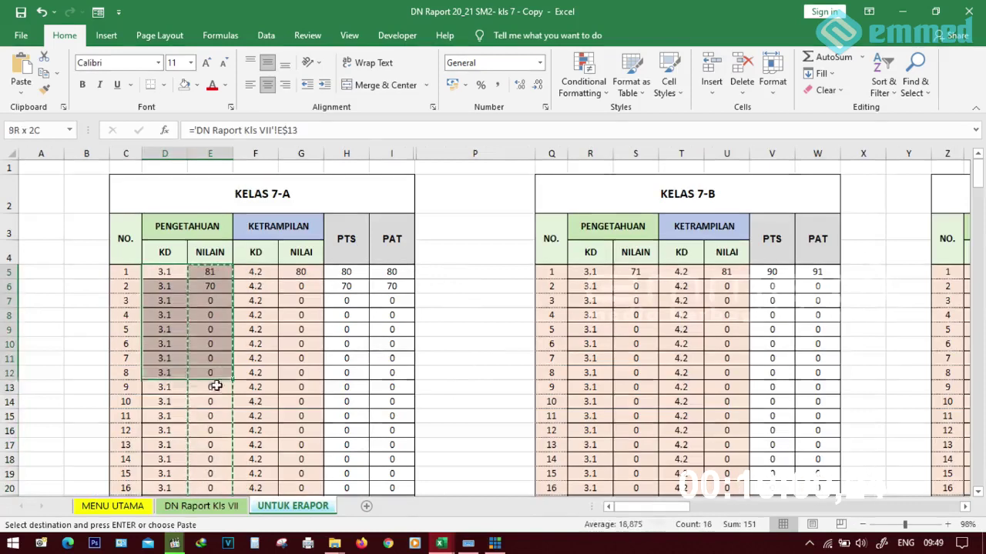
pyautogui.moveTo(253, 273); pyautogui.dragTo(305, 416)
# Step: Copy the KELAS 7-A PTS and PAT scores in H5:I36
pyautogui.click(351, 270)
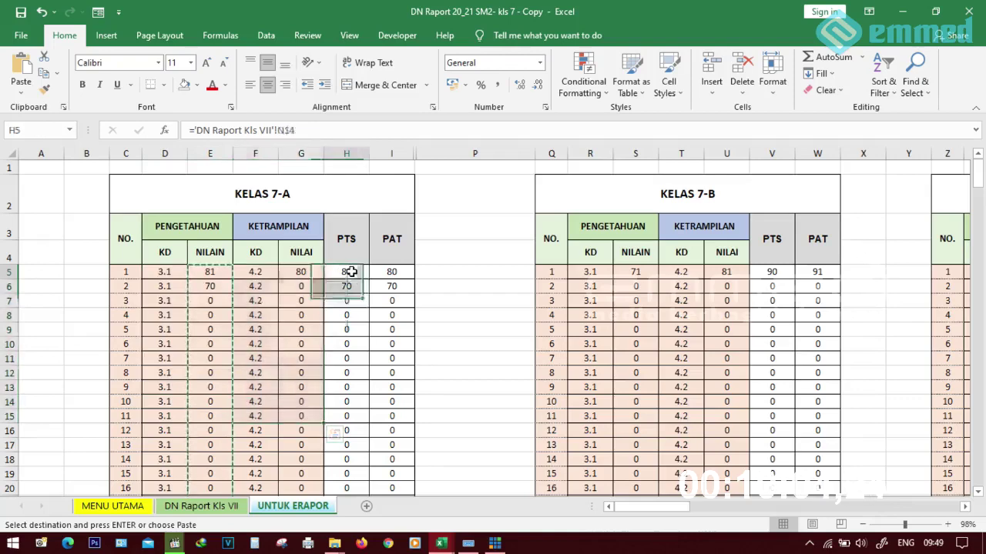
pyautogui.moveTo(342, 270); pyautogui.dragTo(395, 239)
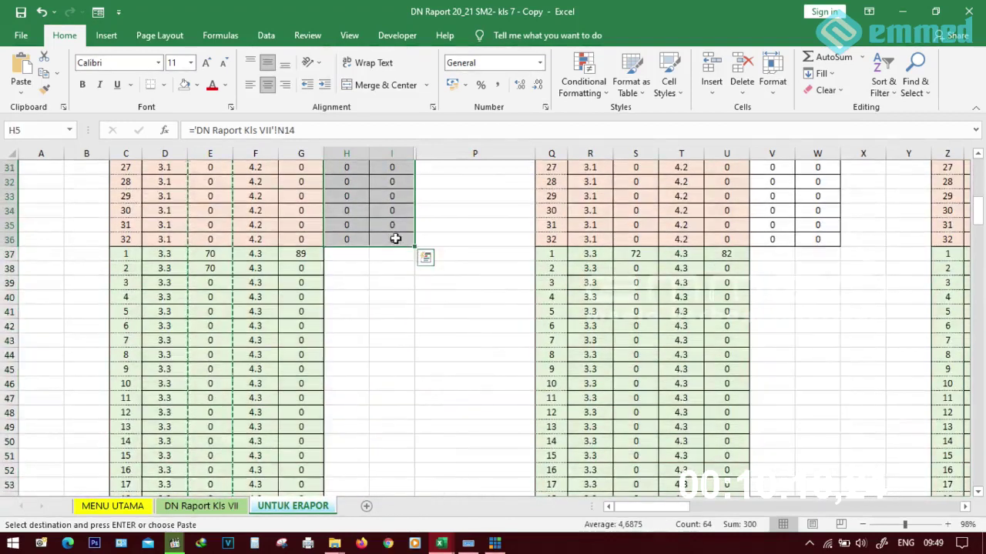
pyautogui.hotkey('ctrl', 'c')
pyautogui.rightClick(377, 216)
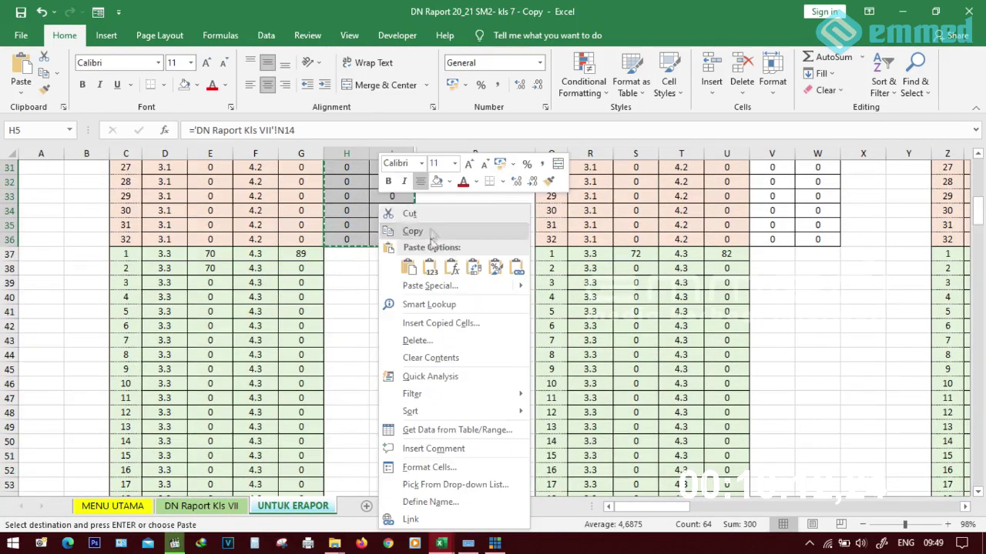
pyautogui.click(415, 232)
pyautogui.scroll(10, 396, 407)
# Step: Switch to the PTS_PAS_Bahasa Indonesia_Kelas VIII-A workbook, paste the copied scores as values into the PTS and PAS columns from F6, and check the rows
pyautogui.moveTo(440, 544)
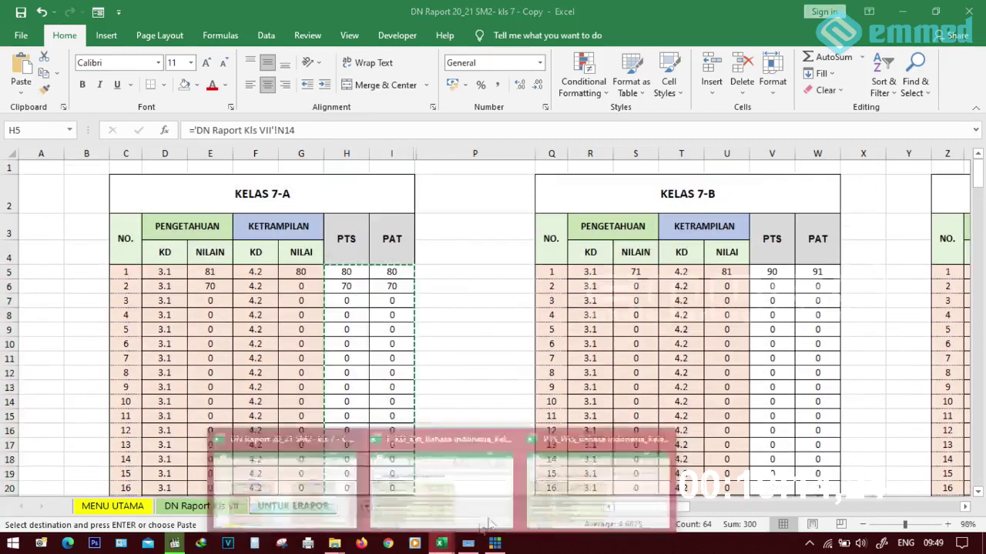
pyautogui.click(548, 482)
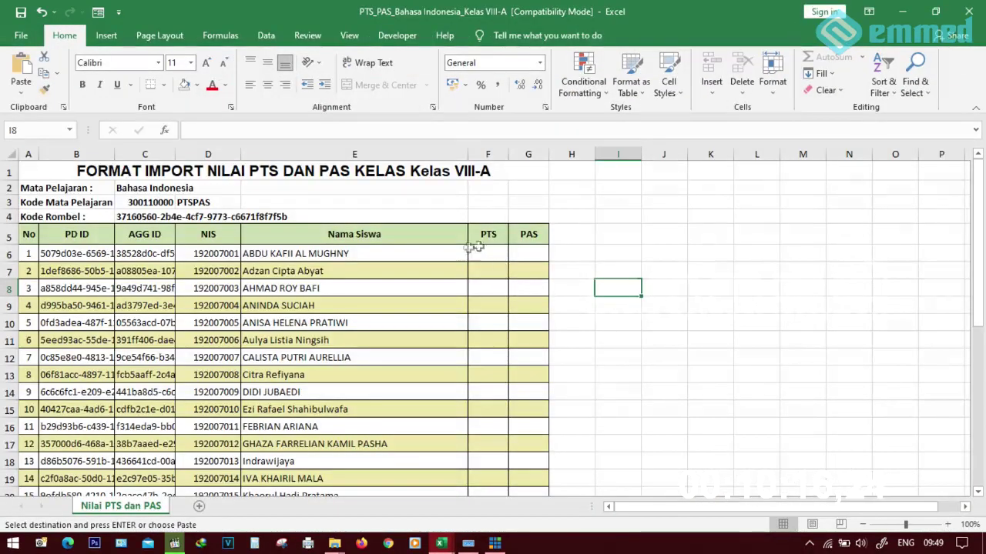
pyautogui.click(484, 254)
pyautogui.rightClick(477, 252)
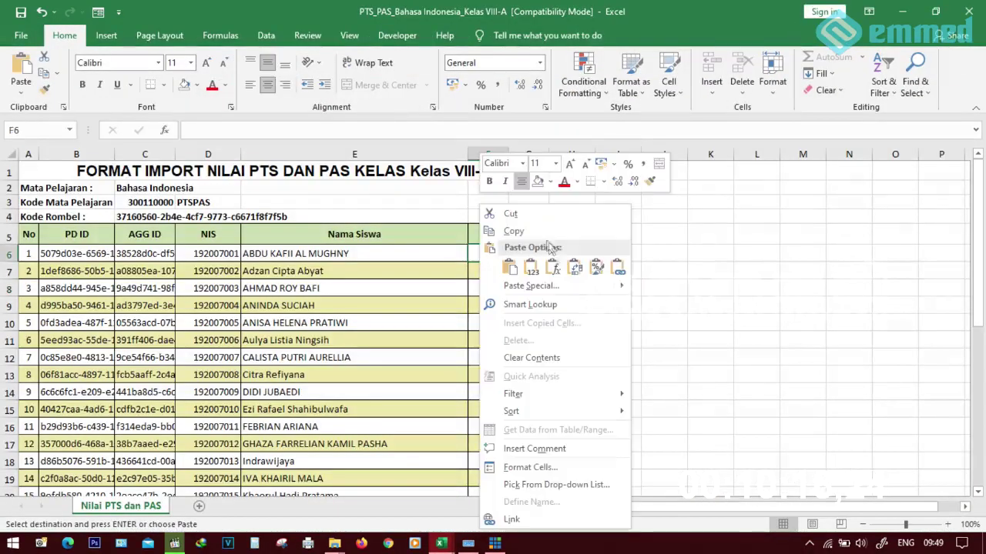
pyautogui.press('Escape')
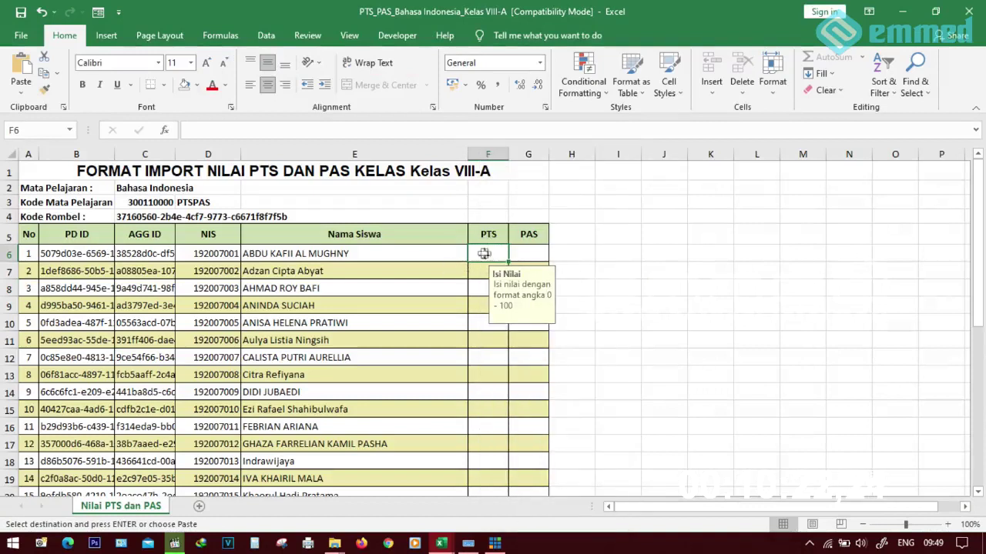
pyautogui.rightClick(481, 253)
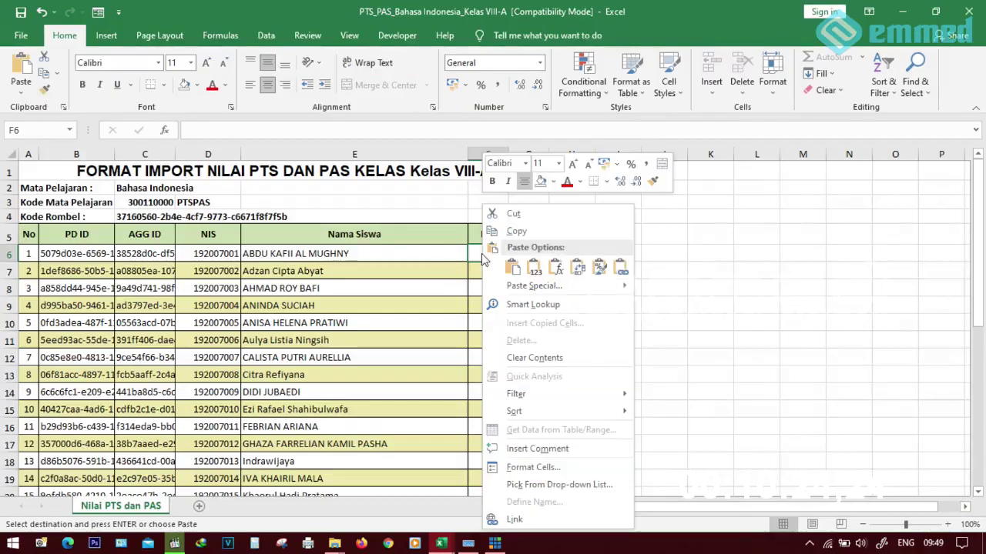
pyautogui.click(534, 270)
pyautogui.scroll(-5, 520, 413)
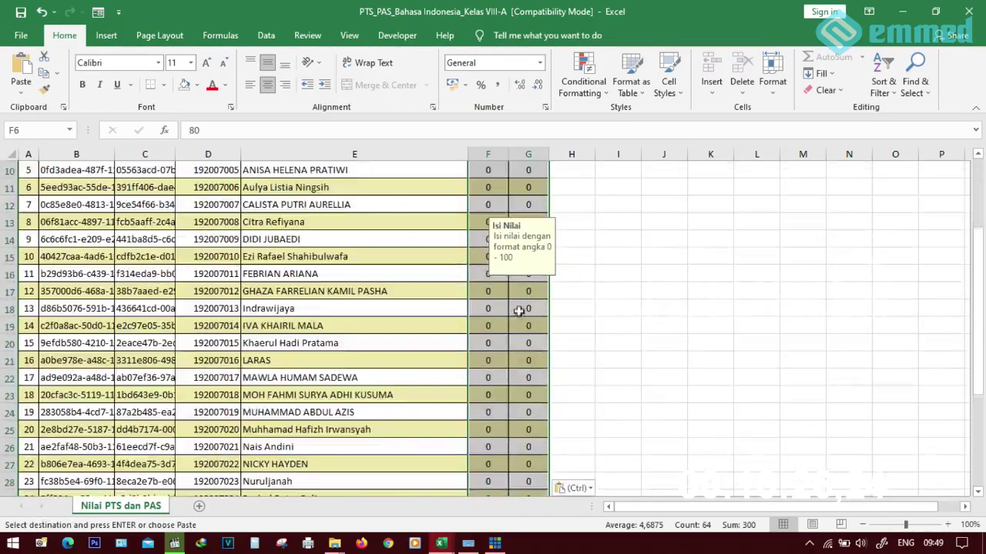
pyautogui.scroll(-3, 521, 413)
pyautogui.scroll(8, 523, 440)
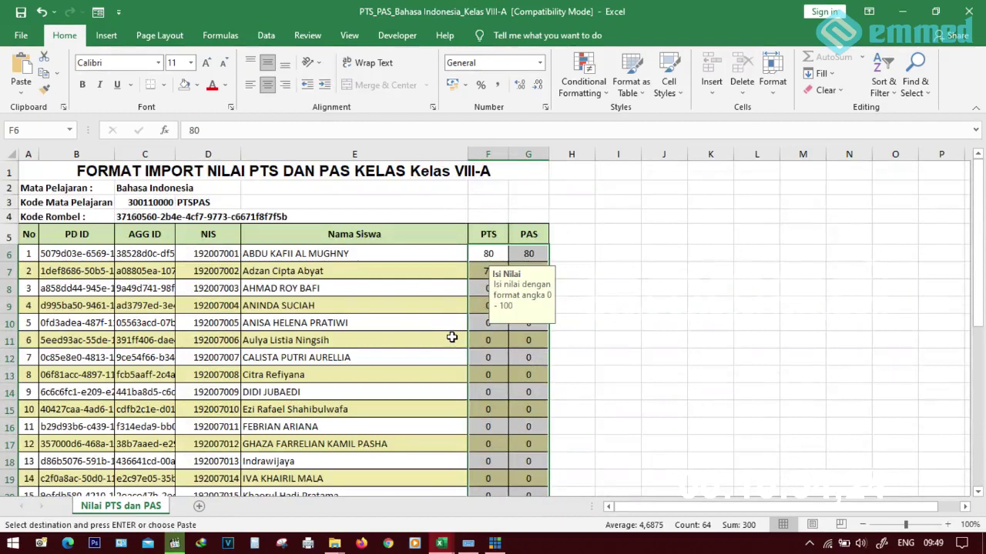
# Step: Minimize the PTS_PAS workbook and return to the UNTUK ERAPOR sheet of the DN Raport 20_21 SM2- kls 7 - Copy workbook
pyautogui.click(899, 12)
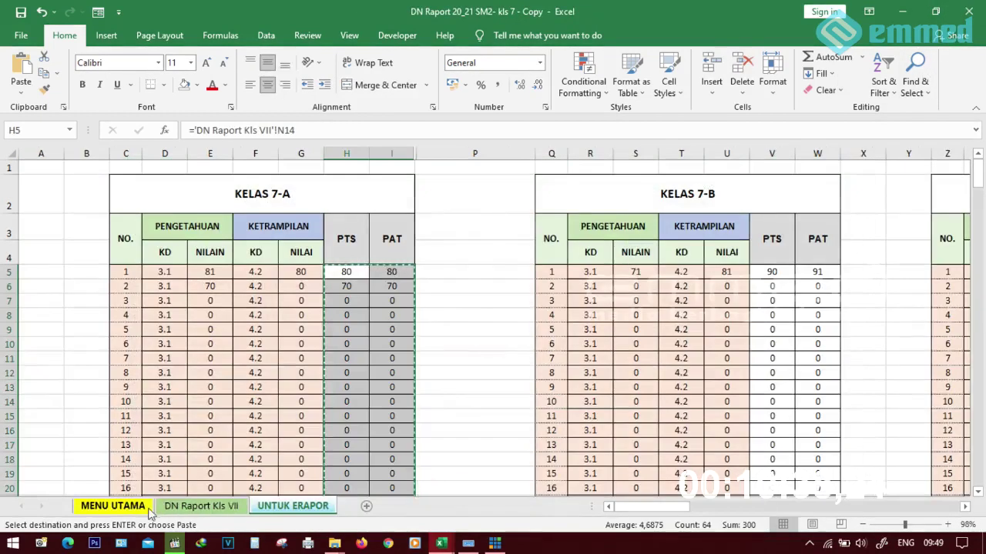
pyautogui.scroll(-2, 479, 331)
pyautogui.scroll(2, 477, 374)
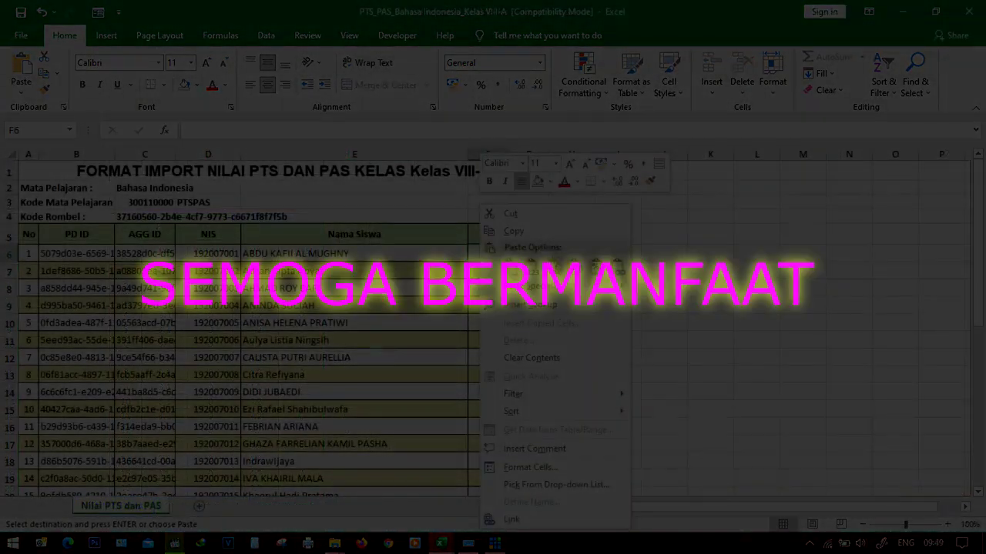
pyautogui.click(498, 253)
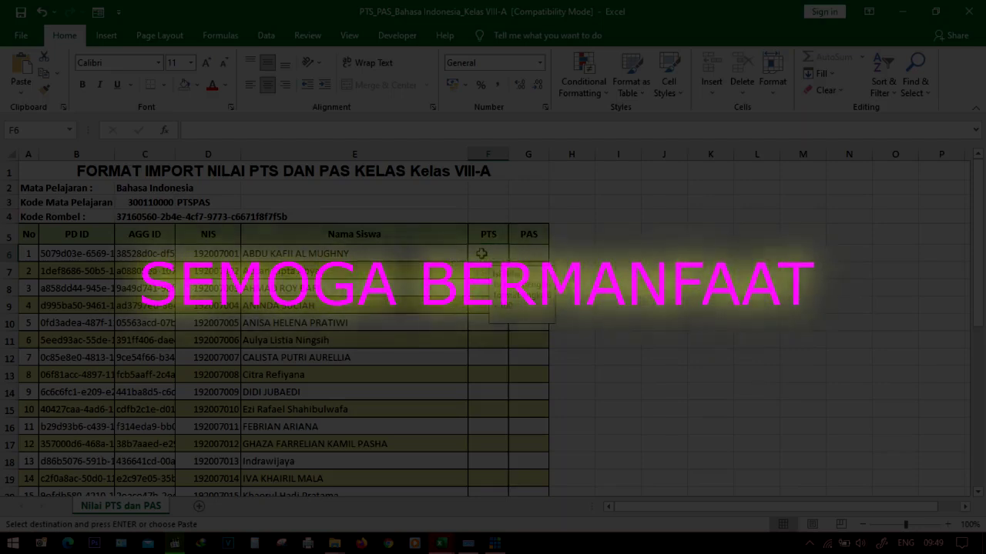
pyautogui.rightClick(479, 254)
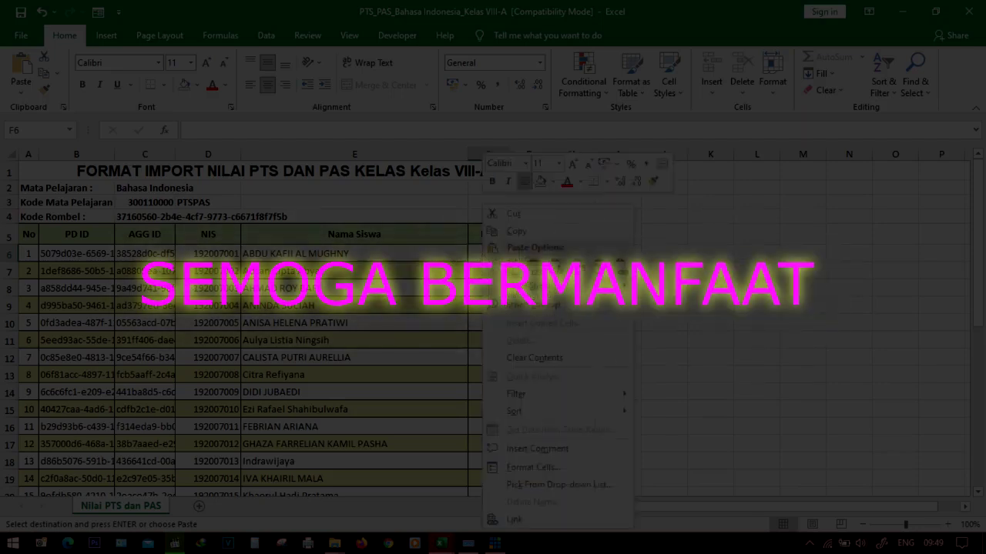
pyautogui.click(513, 267)
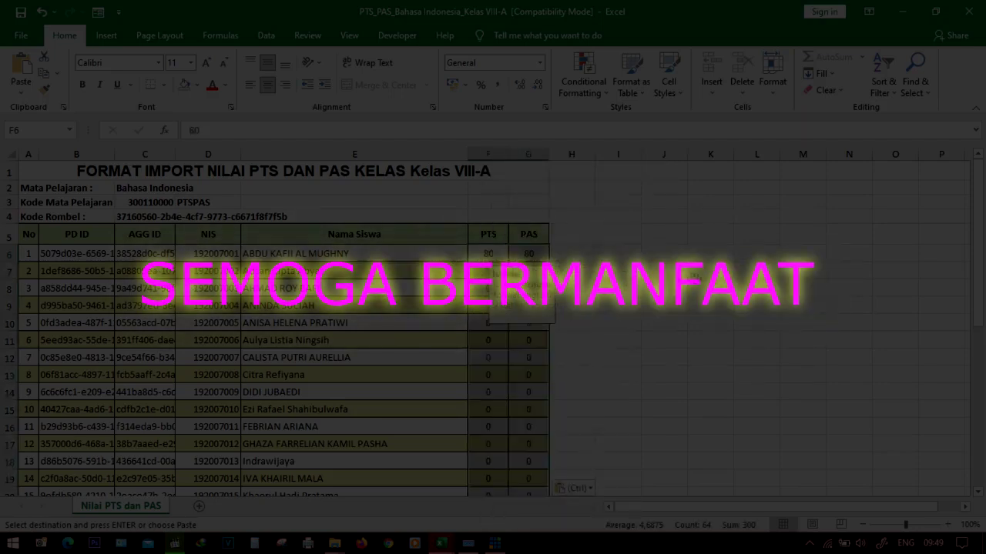
pyautogui.scroll(-3, 520, 350)
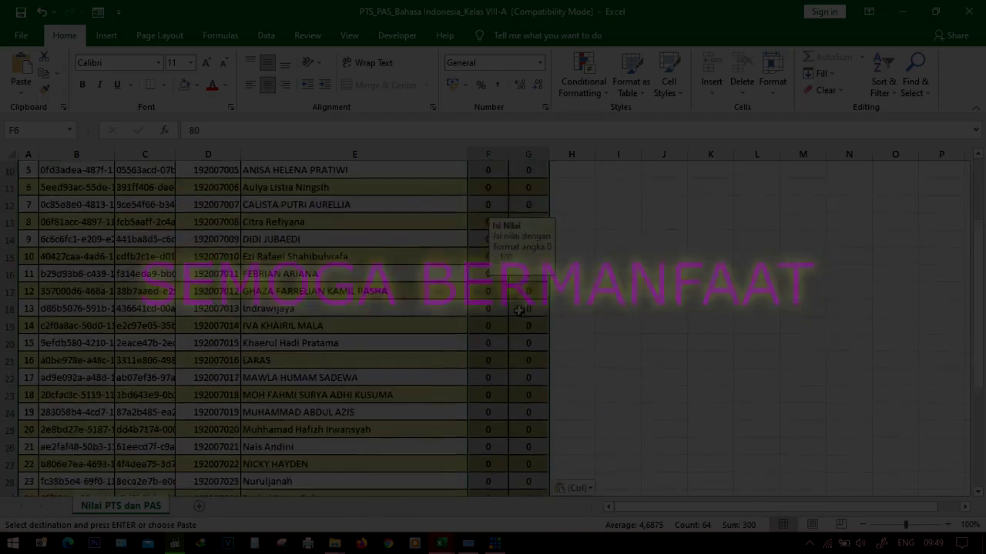